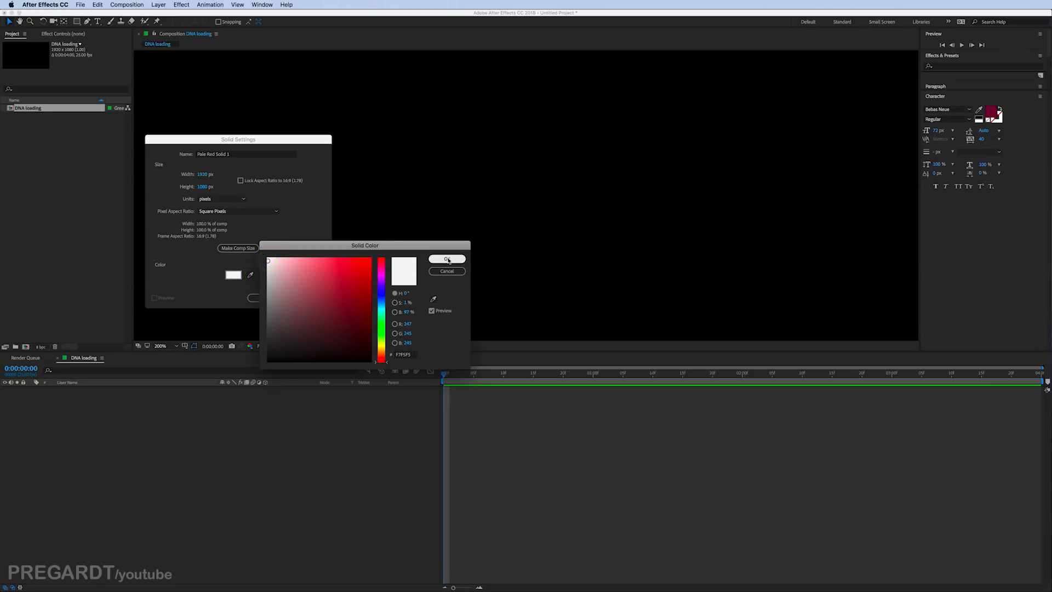
Step: Create a near-white F7F5F5 solid named BG and lock its layer
{"action": "left_click", "coordinate": [447, 260]}
{"action": "left_click_drag", "start_coordinate": [233, 154], "coordinate": [188, 154]}
{"action": "type", "text": "BG"}
{"action": "left_click", "coordinate": [307, 297]}
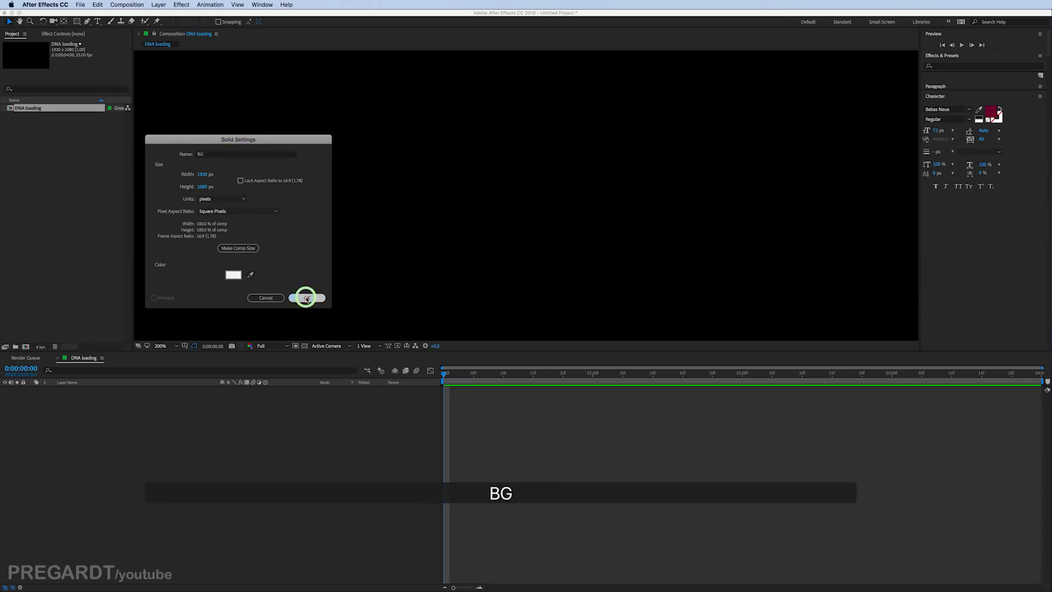
{"action": "left_click", "coordinate": [23, 389]}
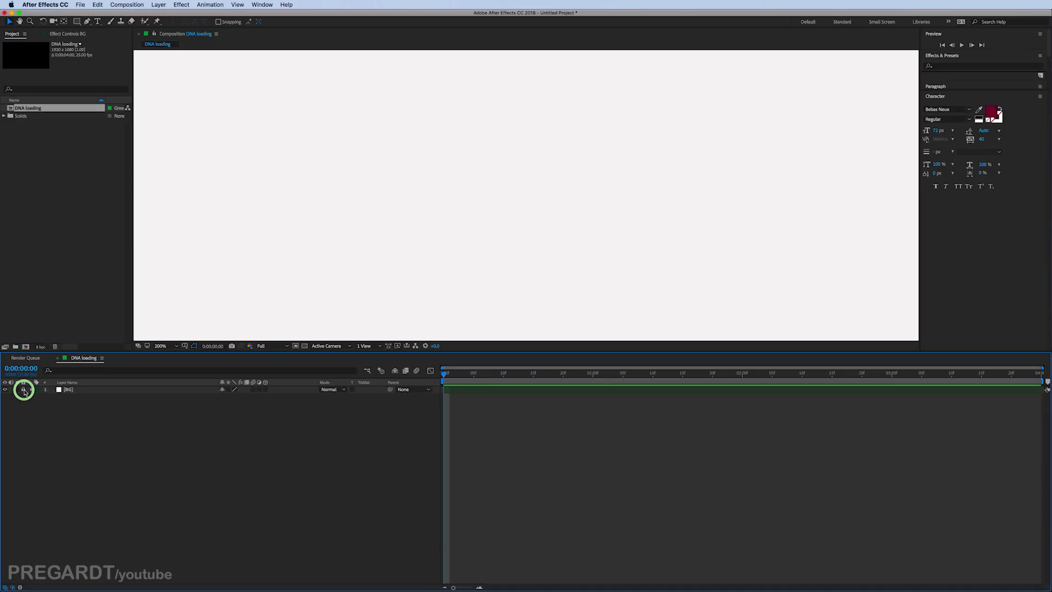
Step: Add a new empty shape layer above the BG layer
{"action": "scroll", "coordinate": [352, 176], "scroll_direction": "down", "scroll_amount": 1}
{"action": "left_click_drag", "start_coordinate": [456, 174], "coordinate": [438, 183]}
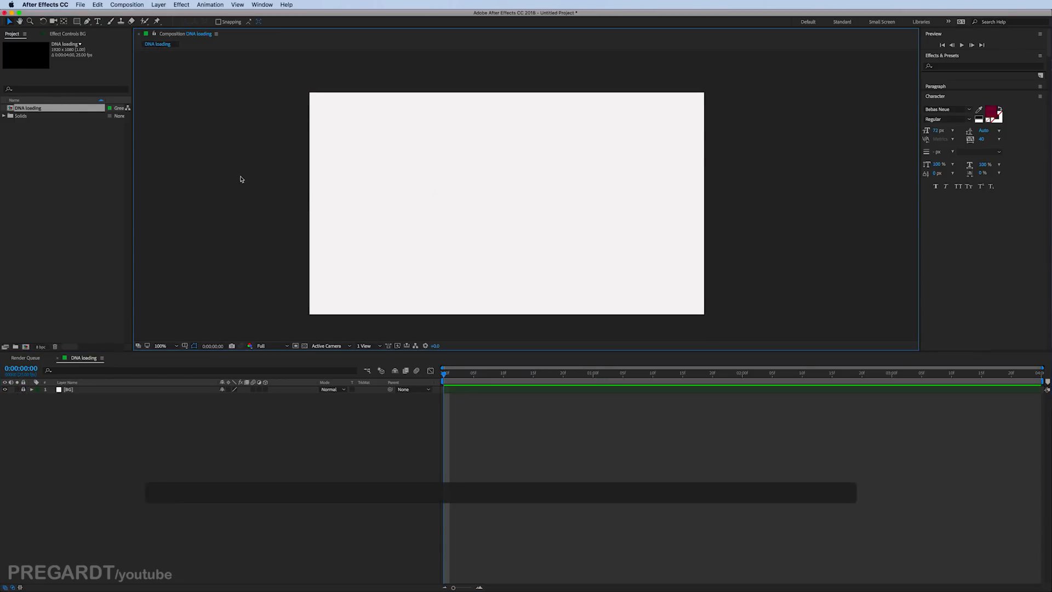
{"action": "left_click", "coordinate": [159, 5]}
{"action": "mouse_move", "coordinate": [164, 15]}
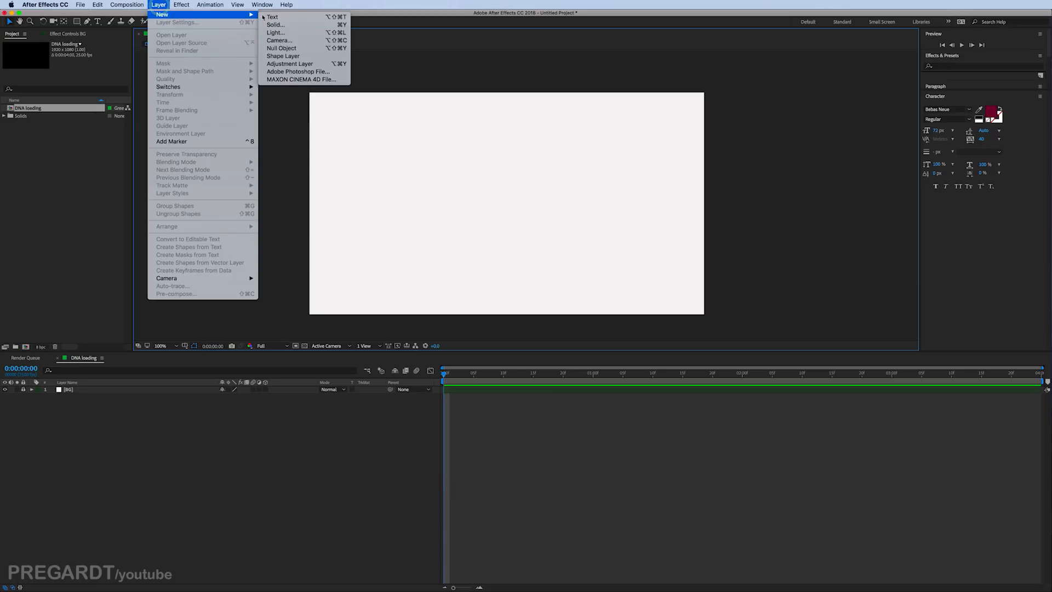
{"action": "left_click", "coordinate": [294, 55]}
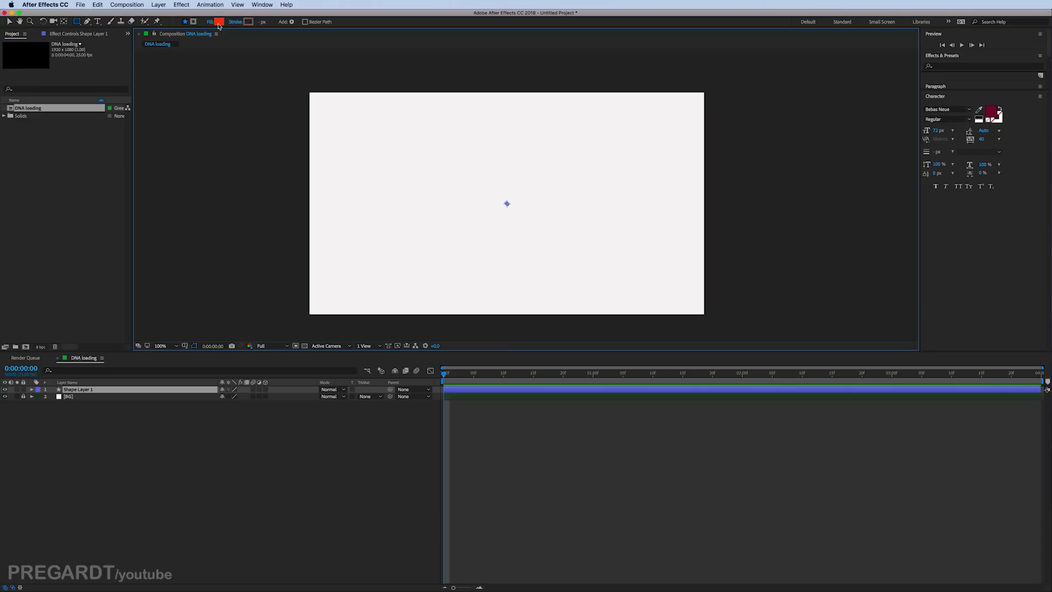
Step: Draw a small red circle near the composition's centre with the Ellipse tool on the new shape layer
{"action": "scroll", "coordinate": [504, 187], "scroll_direction": "up", "scroll_amount": 1}
{"action": "key", "text": "space"}
{"action": "left_click_drag", "start_coordinate": [496, 187], "coordinate": [487, 207]}
{"action": "left_click_drag", "start_coordinate": [77, 22], "coordinate": [129, 42]}
{"action": "scroll", "coordinate": [429, 199], "scroll_direction": "down", "scroll_amount": 1}
{"action": "key", "text": "space"}
{"action": "left_click_drag", "start_coordinate": [481, 202], "coordinate": [511, 207]}
{"action": "scroll", "coordinate": [507, 214], "scroll_direction": "up", "scroll_amount": 2}
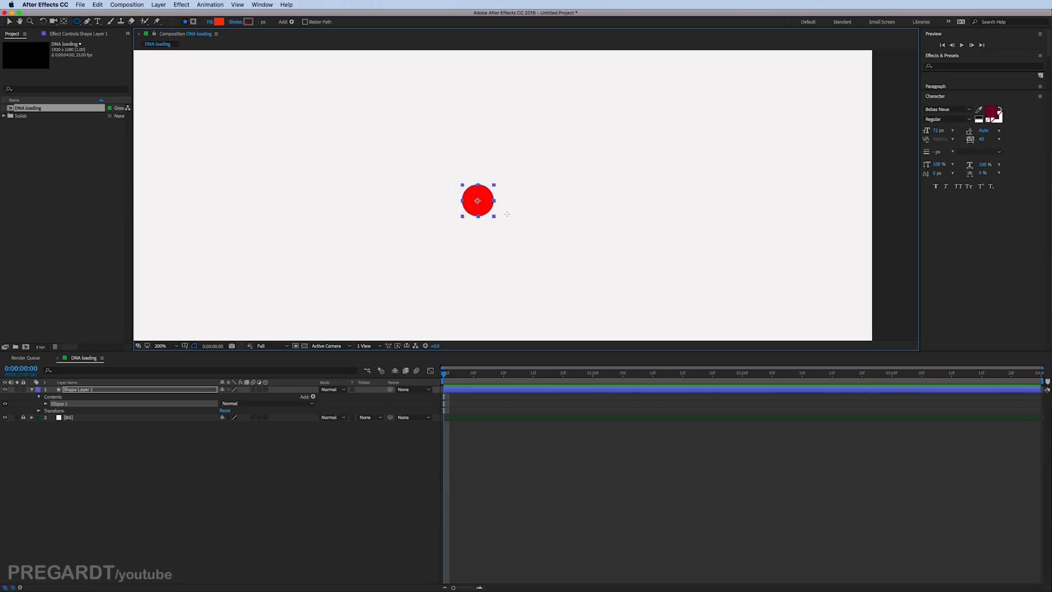
Step: Move the circle slightly upward and reselect its shape layer as a whole
{"action": "key", "text": "v"}
{"action": "mouse_move", "coordinate": [446, 219]}
{"action": "left_mouse_down"}
{"action": "mouse_move", "coordinate": [453, 187]}
{"action": "mouse_move", "coordinate": [442, 199]}
{"action": "left_mouse_up"}
{"action": "left_click", "coordinate": [462, 259]}
{"action": "left_click", "coordinate": [437, 203]}
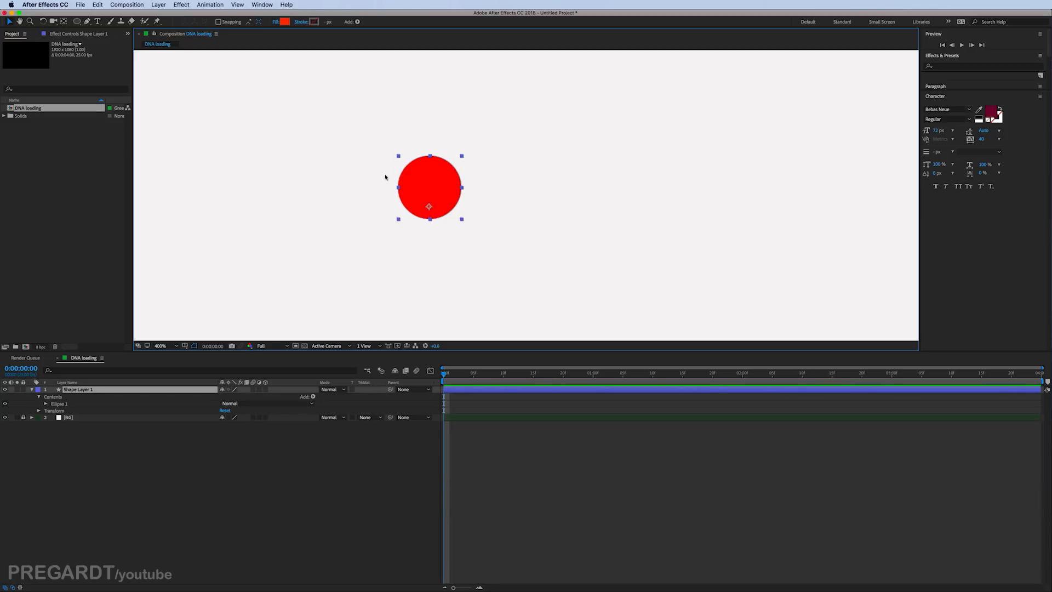
Step: Centre the shape layer's anchor point on the red circle with the Pan Behind tool
{"action": "left_click", "coordinate": [64, 21]}
{"action": "mouse_move", "coordinate": [429, 206]}
{"action": "left_mouse_down"}
{"action": "mouse_move", "coordinate": [437, 185]}
{"action": "mouse_move", "coordinate": [416, 185]}
{"action": "mouse_move", "coordinate": [431, 191]}
{"action": "left_mouse_up"}
{"action": "key", "text": "period"}
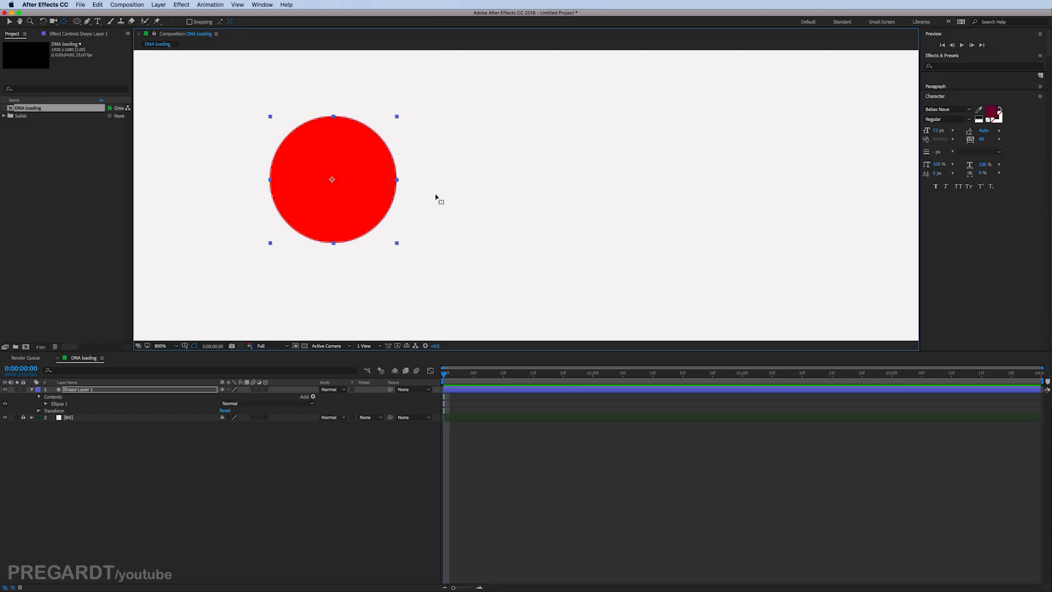
{"action": "left_click_drag", "start_coordinate": [332, 178], "coordinate": [515, 202]}
{"action": "key", "text": "v"}
{"action": "key", "text": "y"}
{"action": "left_click", "coordinate": [492, 192]}
{"action": "key", "text": "comma"}
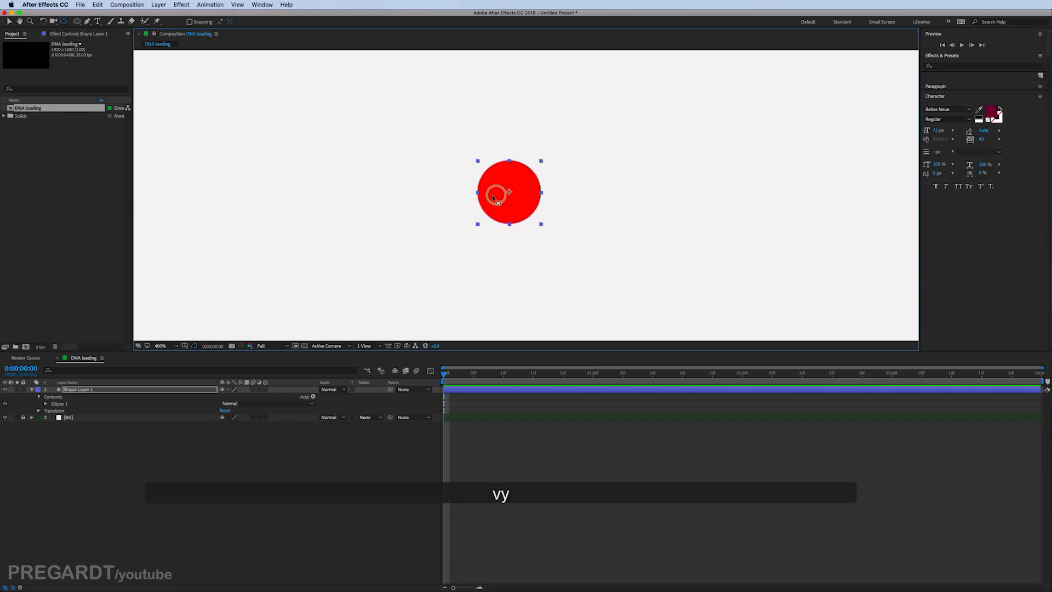
{"action": "key", "text": "comma"}
{"action": "key", "text": "comma"}
{"action": "key", "text": "v"}
{"action": "left_click_drag", "start_coordinate": [483, 204], "coordinate": [500, 202]}
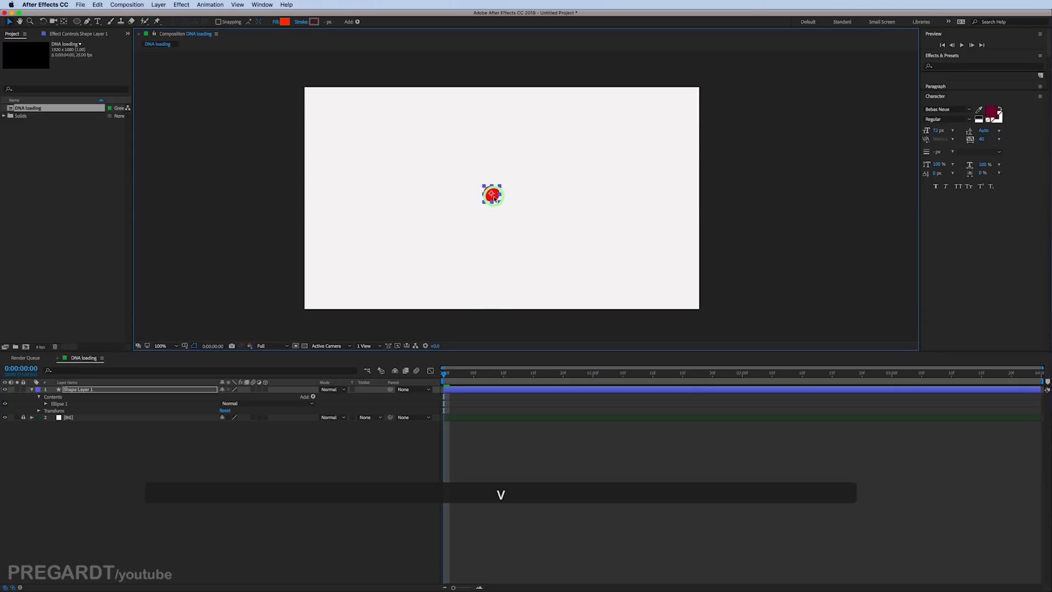
Step: Show the title/action safe overlay and the rulers in the composition view
{"action": "left_click", "coordinate": [186, 346]}
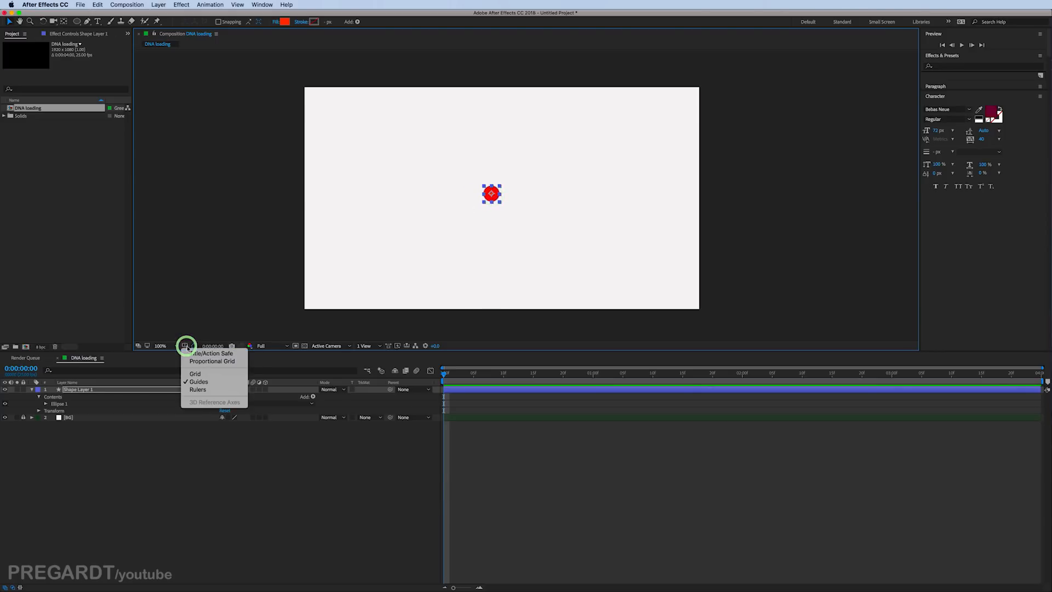
{"action": "left_click", "coordinate": [238, 354]}
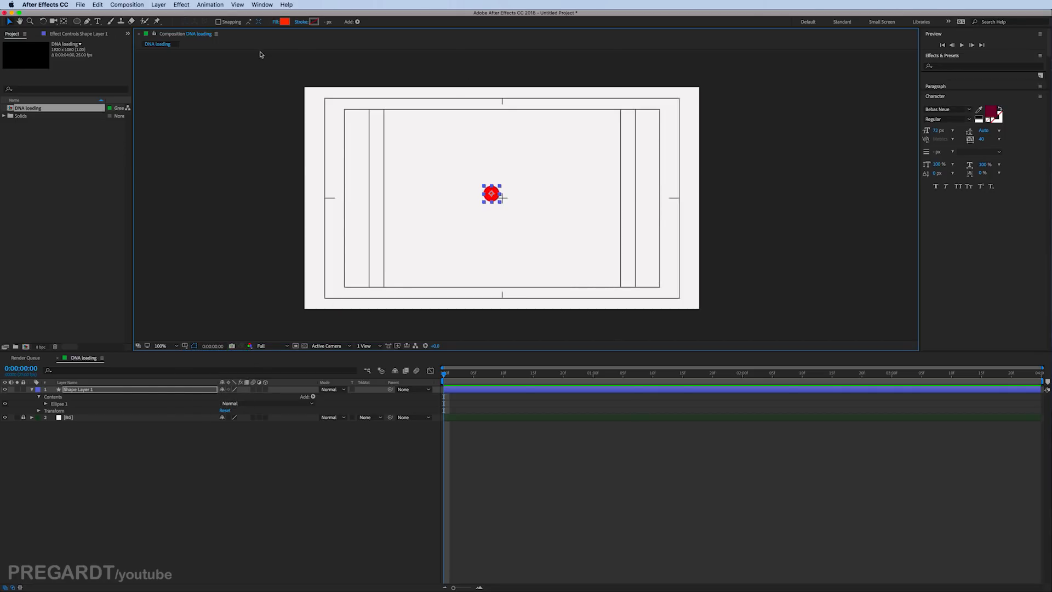
{"action": "key", "text": "super+r"}
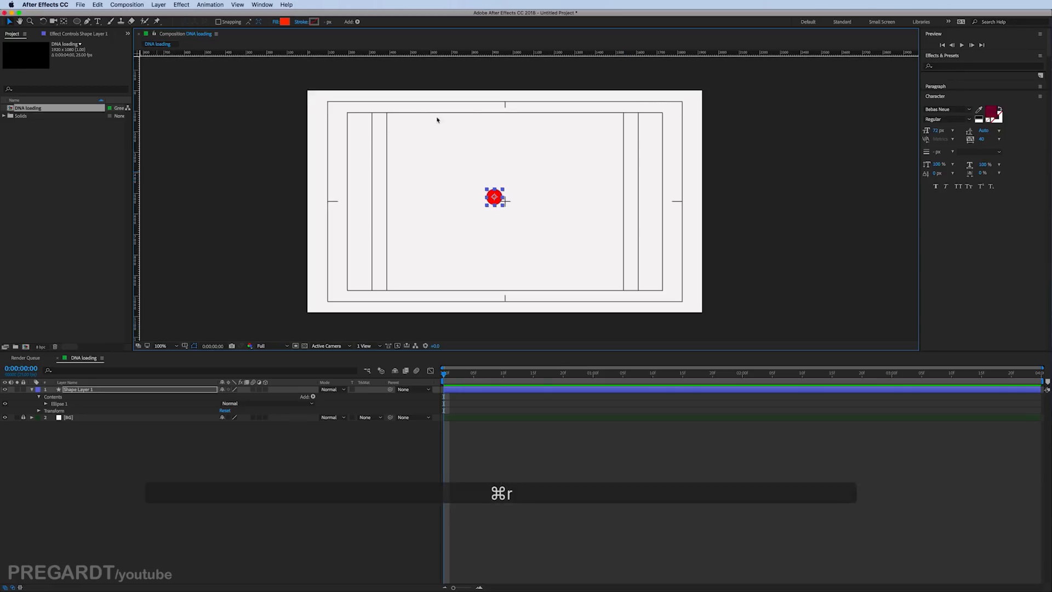
Step: Place a vertical guide through the horizontal centre of the composition
{"action": "scroll", "coordinate": [505, 104], "scroll_direction": "up", "scroll_amount": 1}
{"action": "key", "text": "space"}
{"action": "left_click_drag", "start_coordinate": [460, 98], "coordinate": [468, 207]}
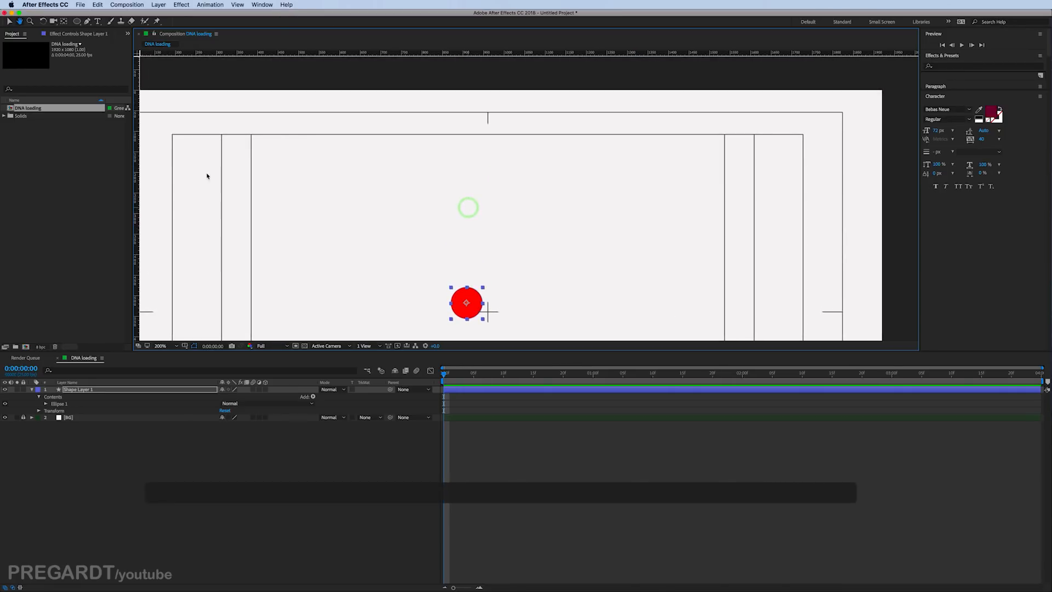
{"action": "left_click_drag", "start_coordinate": [141, 142], "coordinate": [487, 150]}
Step: Move the red circle onto the composition's centre mark, aligned with the vertical guide
{"action": "key", "text": "space"}
{"action": "scroll", "coordinate": [469, 135], "scroll_direction": "up", "scroll_amount": 2}
{"action": "left_click_drag", "start_coordinate": [378, 97], "coordinate": [498, 268]}
{"action": "left_click_drag", "start_coordinate": [479, 202], "coordinate": [491, 199]}
{"action": "scroll", "coordinate": [483, 219], "scroll_direction": "down", "scroll_amount": 5}
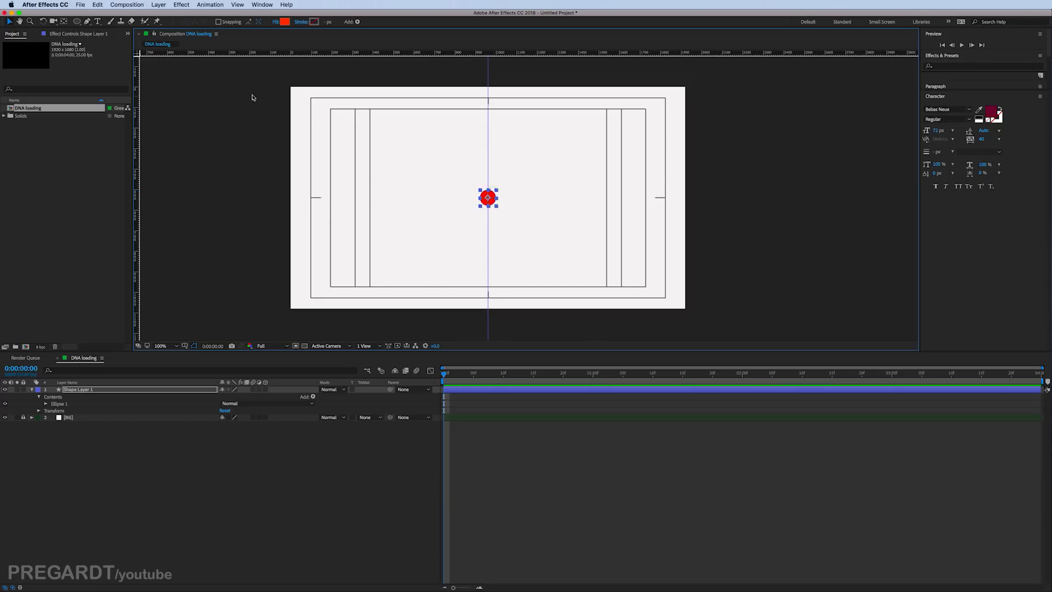
Step: Rename the circle's shape layer as 001
{"action": "right_click", "coordinate": [85, 389]}
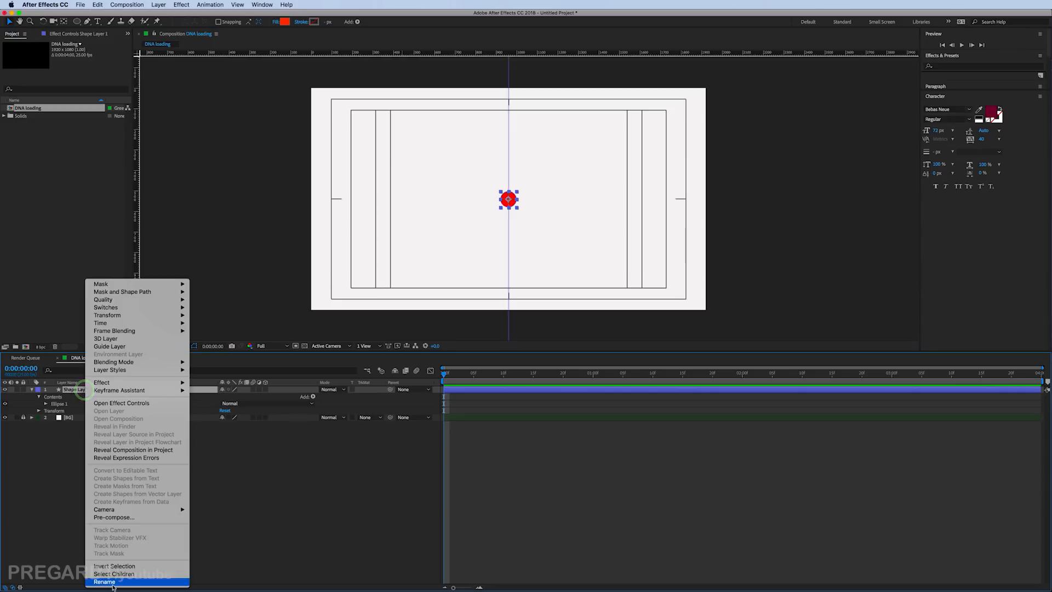
{"action": "left_click", "coordinate": [112, 585]}
{"action": "type", "text": "001"}
{"action": "key", "text": "Return"}
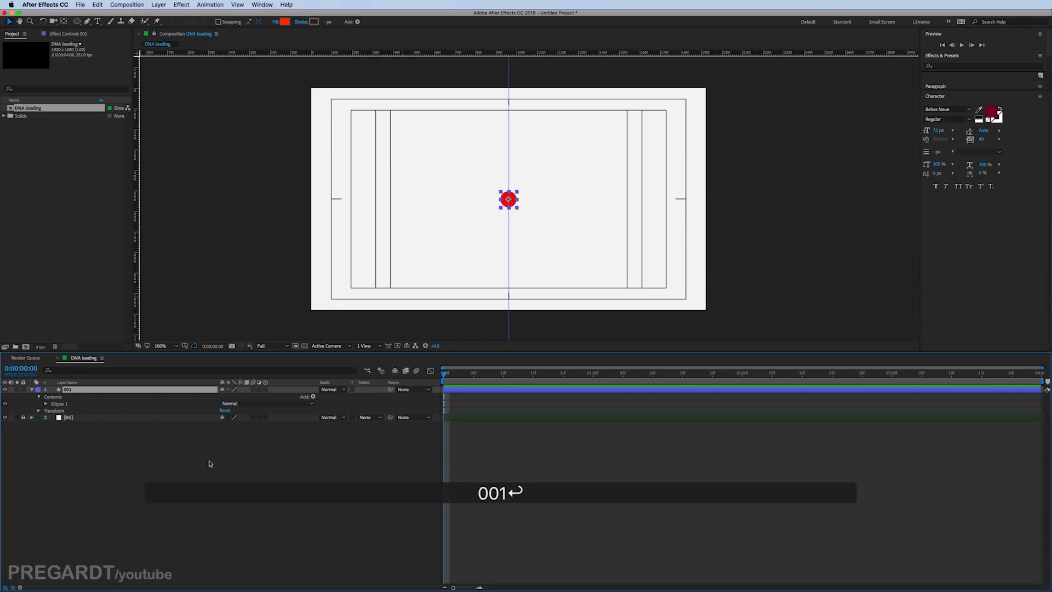
Step: Add a keyframe for the Color of layer 001's Fill 1 at 0:00:00:00
{"action": "scroll", "coordinate": [452, 183], "scroll_direction": "up", "scroll_amount": 1}
{"action": "left_click_drag", "start_coordinate": [412, 196], "coordinate": [415, 235]}
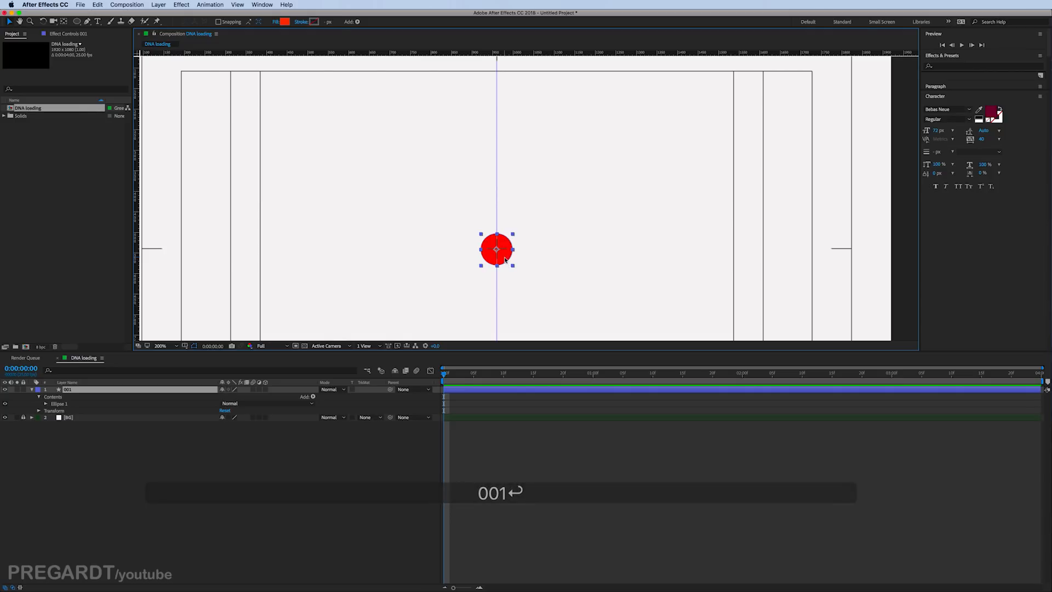
{"action": "left_click", "coordinate": [456, 390]}
{"action": "left_click", "coordinate": [46, 404]}
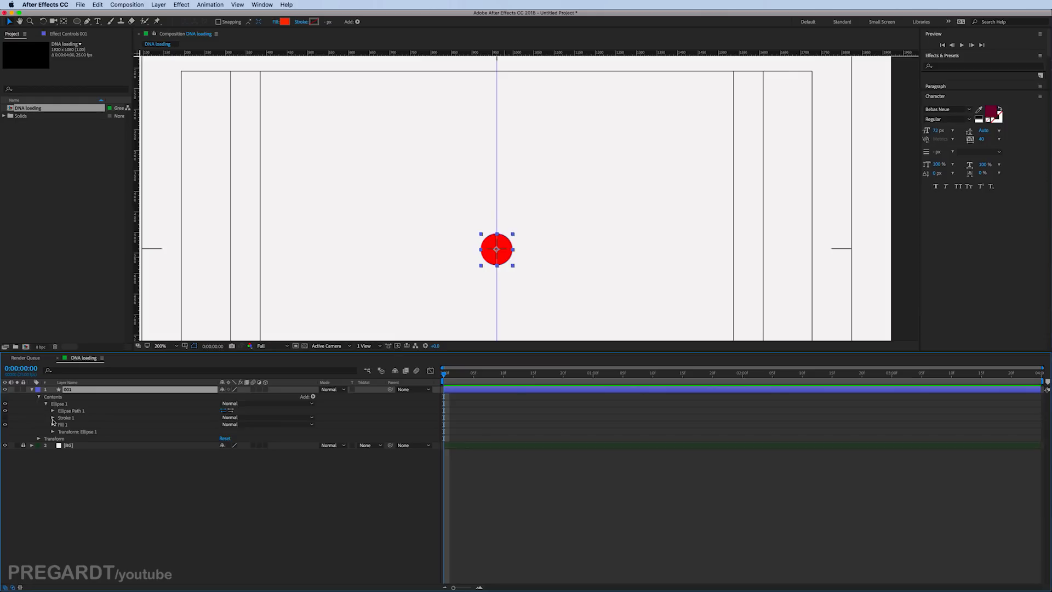
{"action": "left_click", "coordinate": [52, 426]}
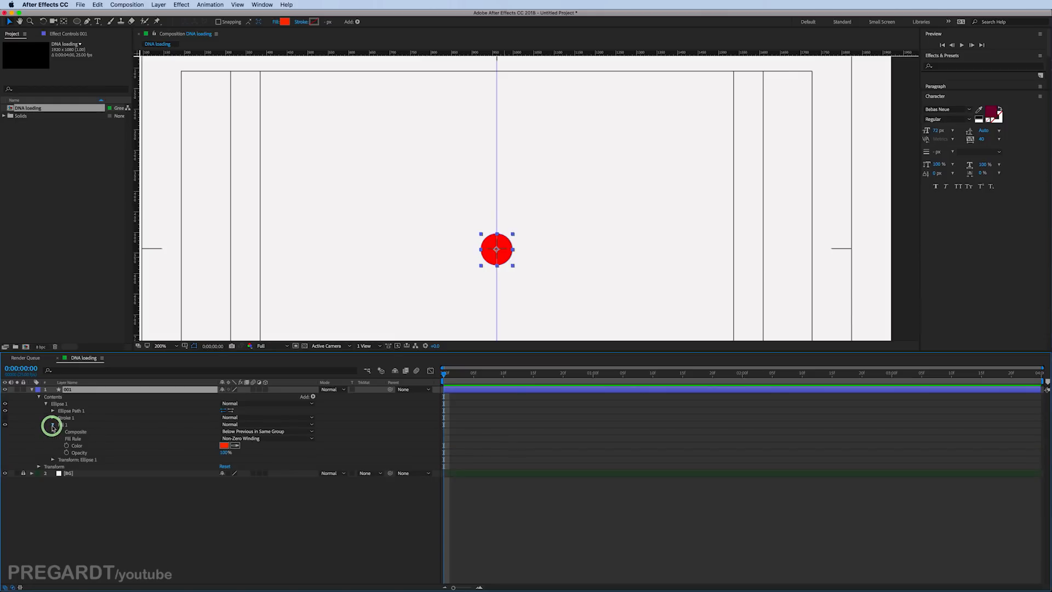
{"action": "left_click", "coordinate": [74, 446]}
{"action": "left_click", "coordinate": [66, 445]}
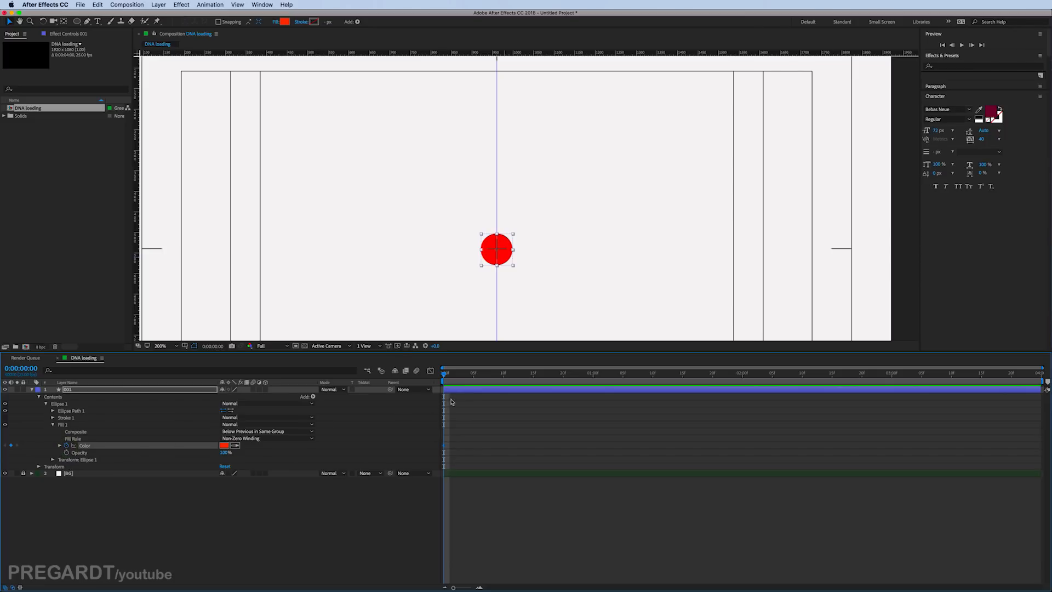
Step: Add Position and Scale keyframes to layer 001 at 0:00:00:00 and display all its keyframed properties
{"action": "key", "text": "p"}
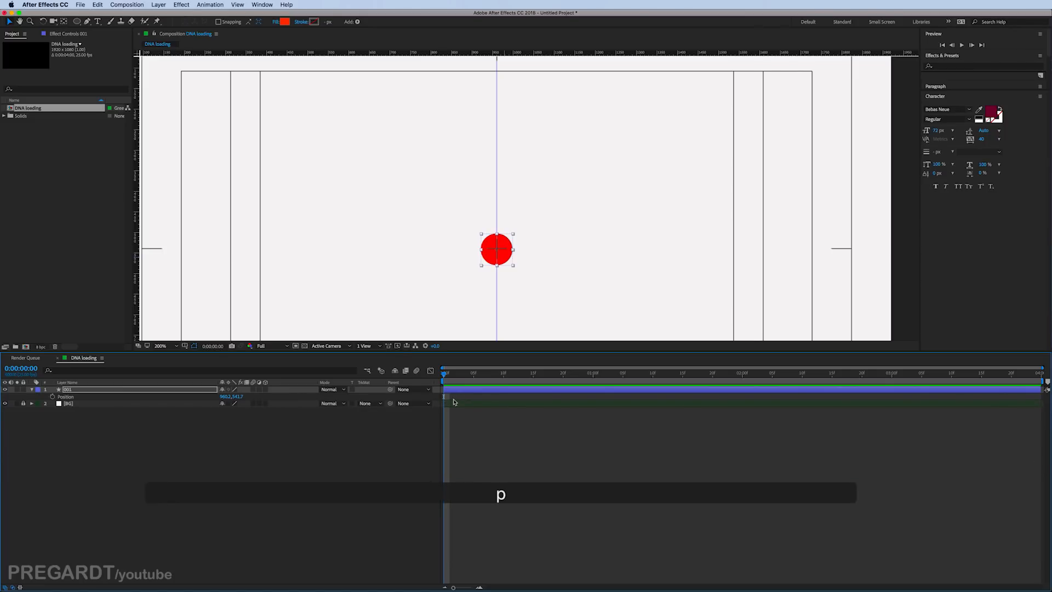
{"action": "left_click", "coordinate": [52, 397]}
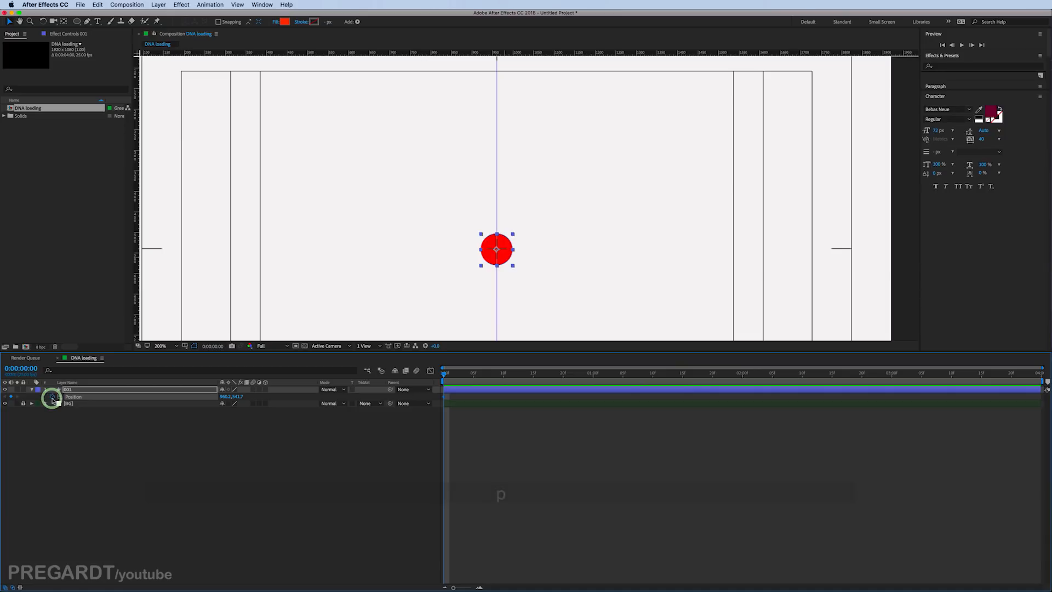
{"action": "key", "text": "s"}
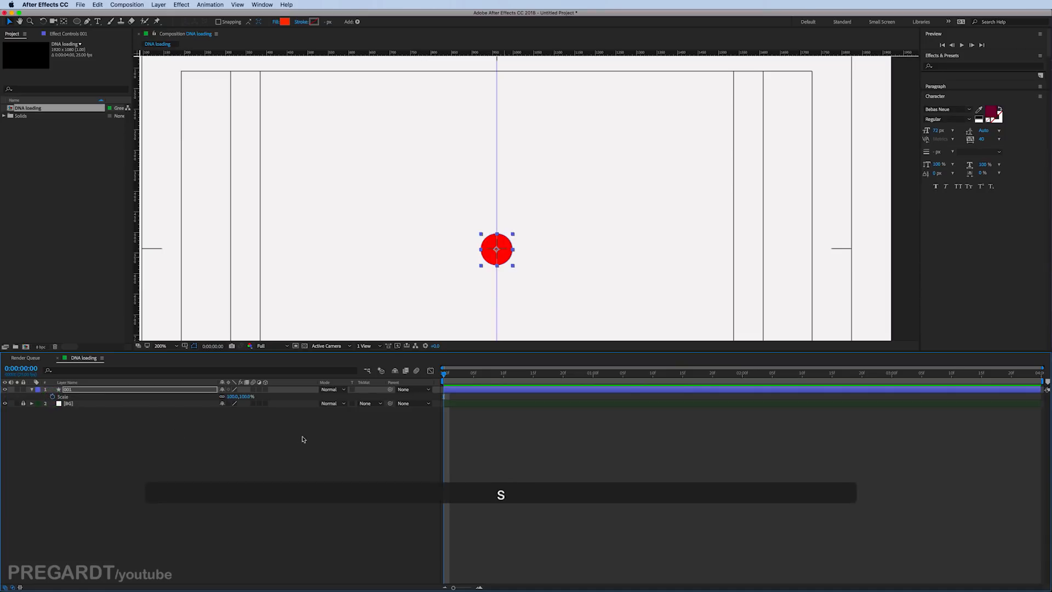
{"action": "left_click", "coordinate": [53, 396]}
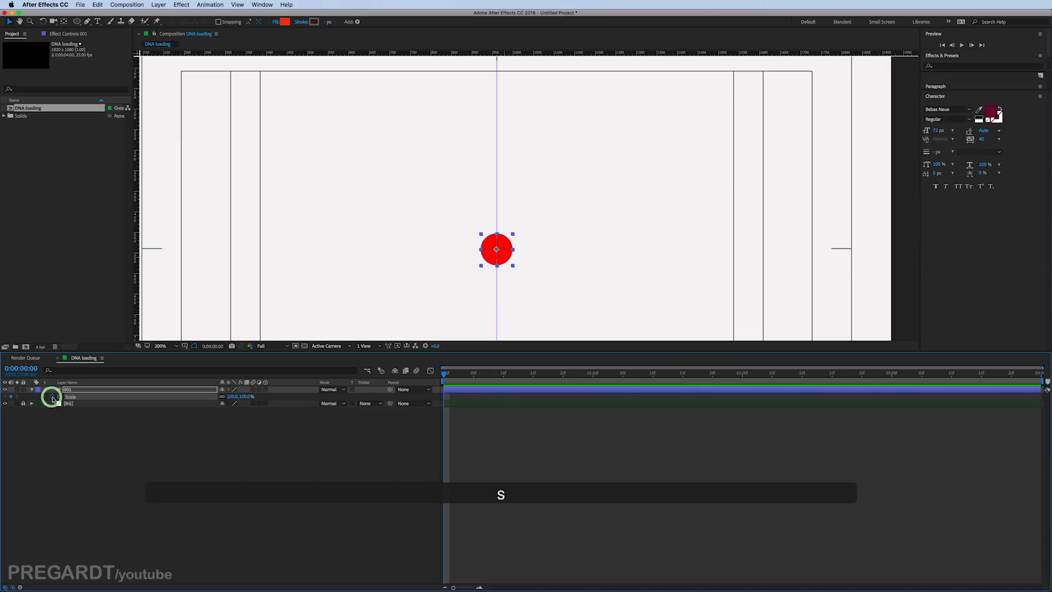
{"action": "key", "text": "u"}
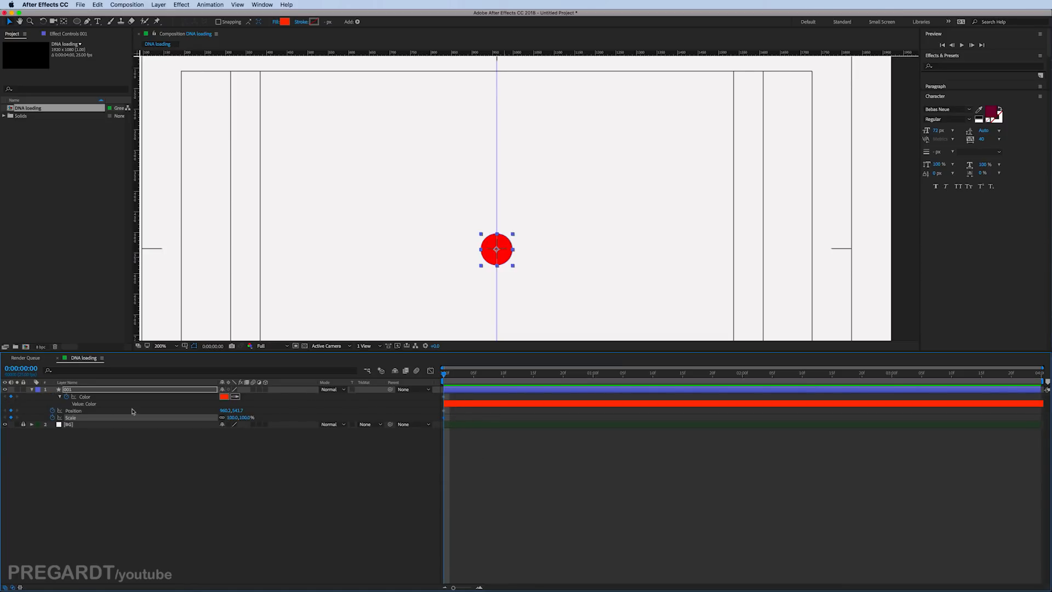
Step: Animate layer 001's position from above the centre at 0:00:00:00 to below it at 0:00:01:00, with a horizontal guide at the starting height
{"action": "left_click", "coordinate": [73, 411]}
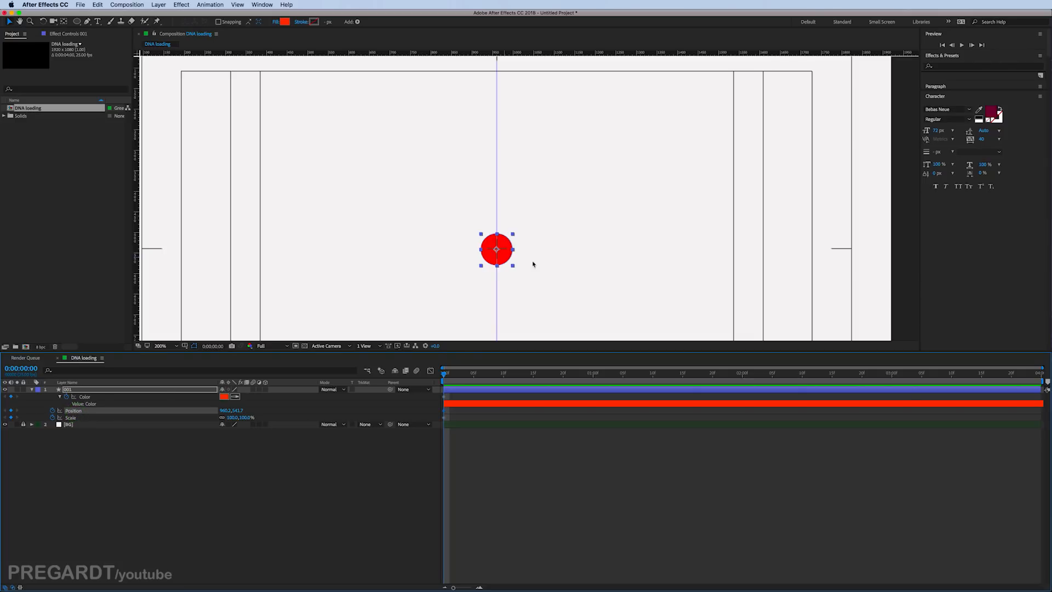
{"action": "left_click_drag", "start_coordinate": [505, 260], "coordinate": [515, 193]}
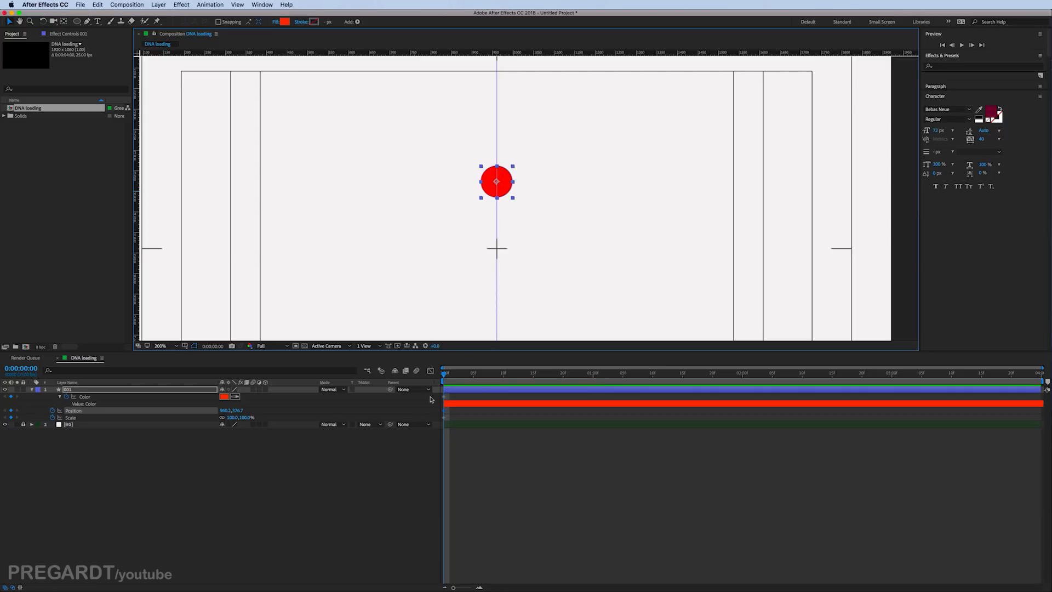
{"action": "left_click_drag", "start_coordinate": [470, 377], "coordinate": [594, 385]}
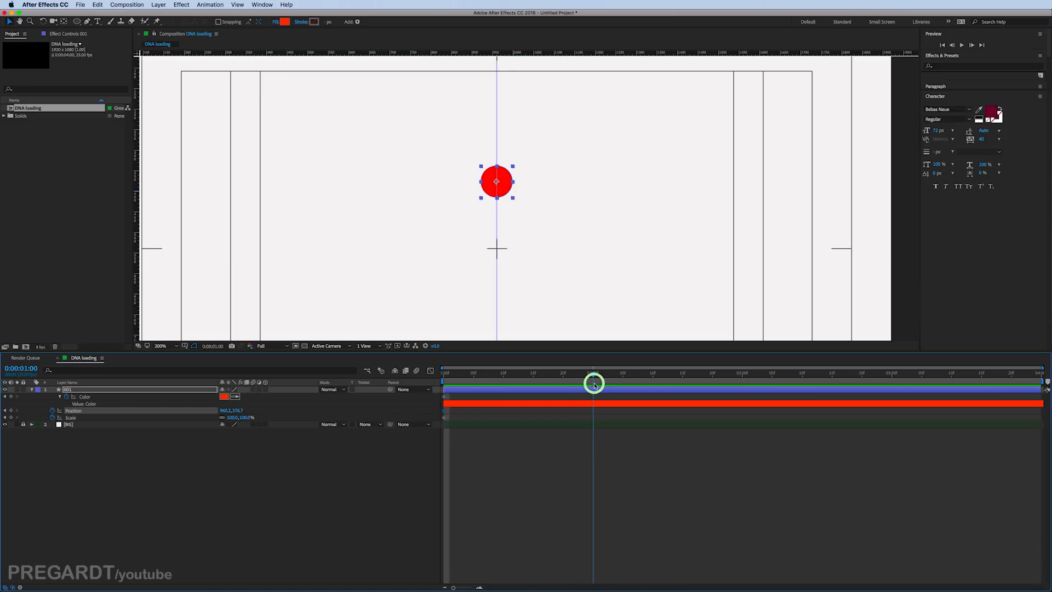
{"action": "left_click_drag", "start_coordinate": [594, 385], "coordinate": [594, 384]}
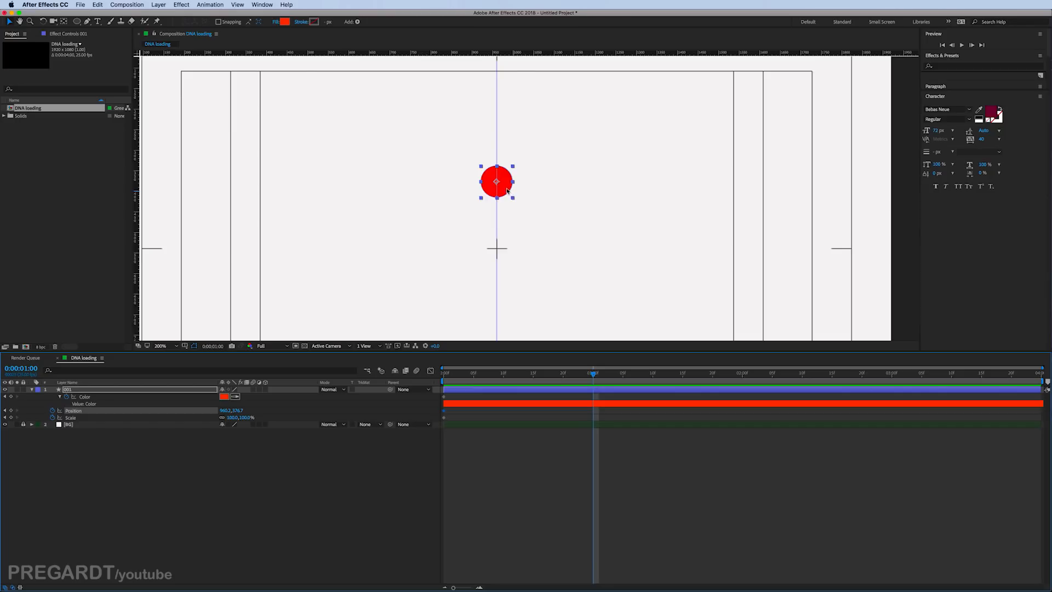
{"action": "left_click_drag", "start_coordinate": [501, 54], "coordinate": [504, 319]}
{"action": "left_click_drag", "start_coordinate": [538, 248], "coordinate": [546, 186]}
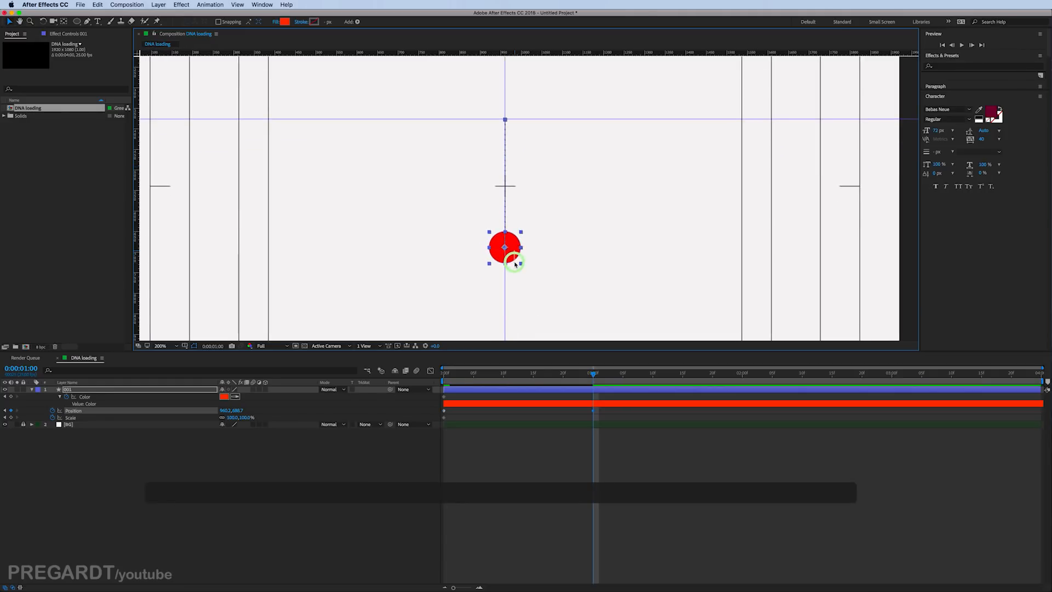
{"action": "left_click_drag", "start_coordinate": [515, 262], "coordinate": [515, 272]}
{"action": "key", "text": "comma"}
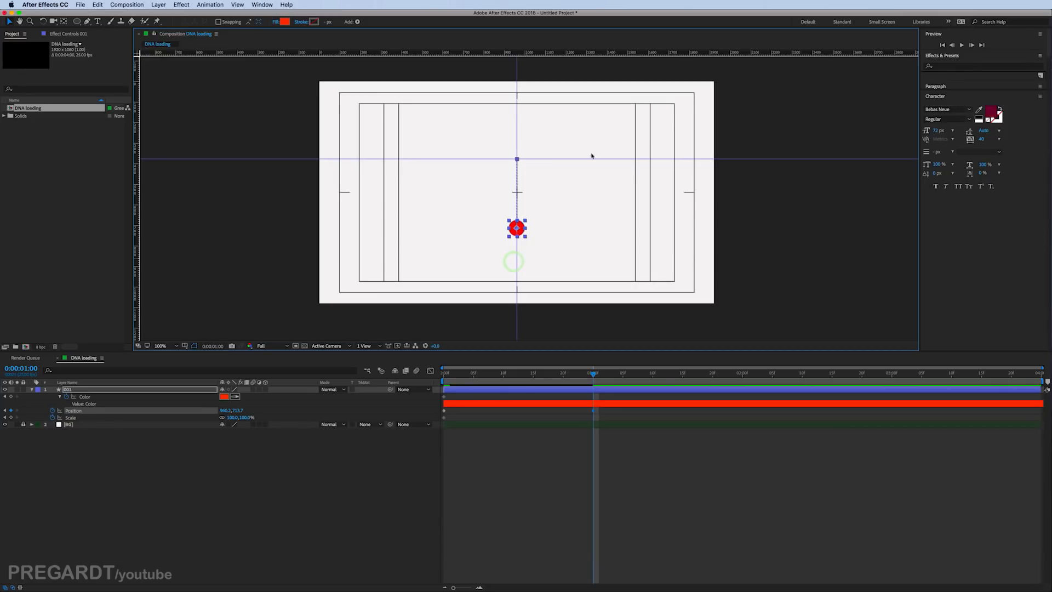
Step: Set horizontal guides farther above and below the centre, and align the circle's start and 0:00:01:00 positions to them
{"action": "left_click_drag", "start_coordinate": [609, 159], "coordinate": [607, 149]}
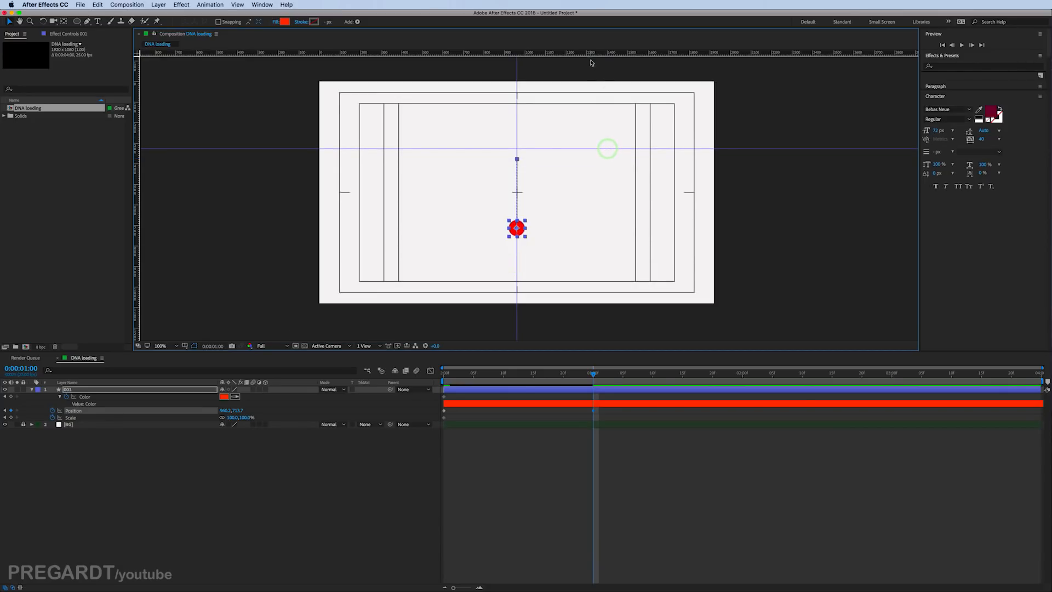
{"action": "left_click_drag", "start_coordinate": [601, 52], "coordinate": [650, 237]}
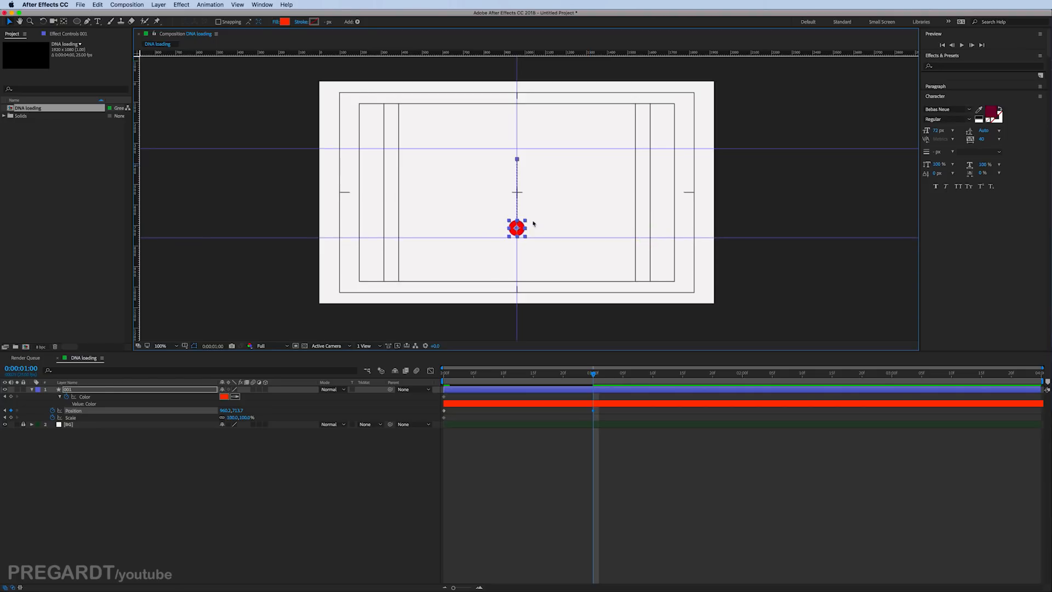
{"action": "left_click_drag", "start_coordinate": [521, 232], "coordinate": [519, 239]}
{"action": "left_click_drag", "start_coordinate": [551, 374], "coordinate": [420, 378]}
{"action": "left_click_drag", "start_coordinate": [524, 166], "coordinate": [524, 155]}
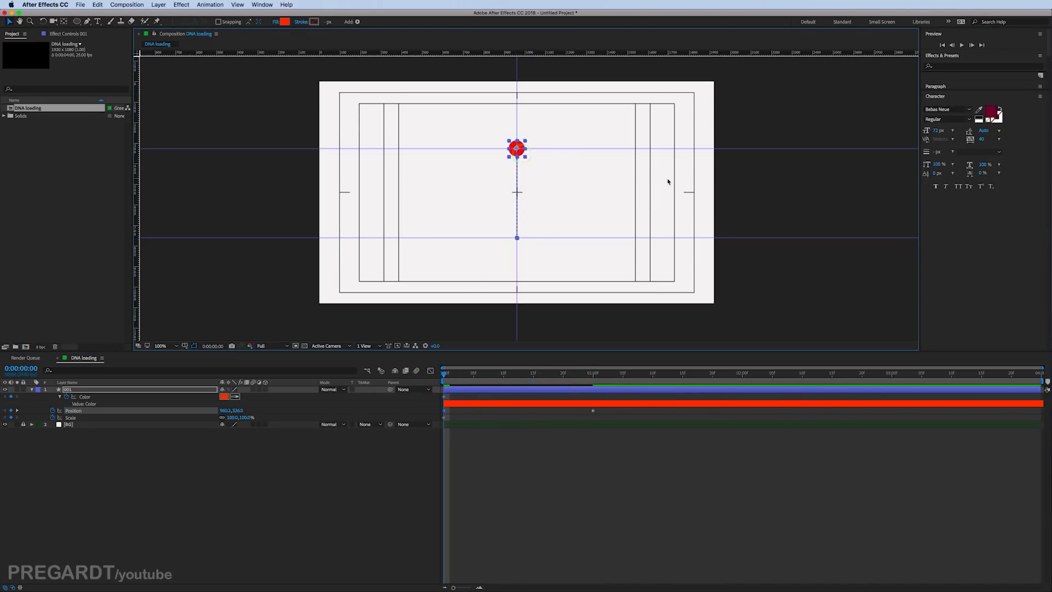
Step: Copy layer 001's starting Position keyframe to 0:00:02:00 and preview the motion with the work area ending there
{"action": "left_click_drag", "start_coordinate": [454, 375], "coordinate": [743, 379]}
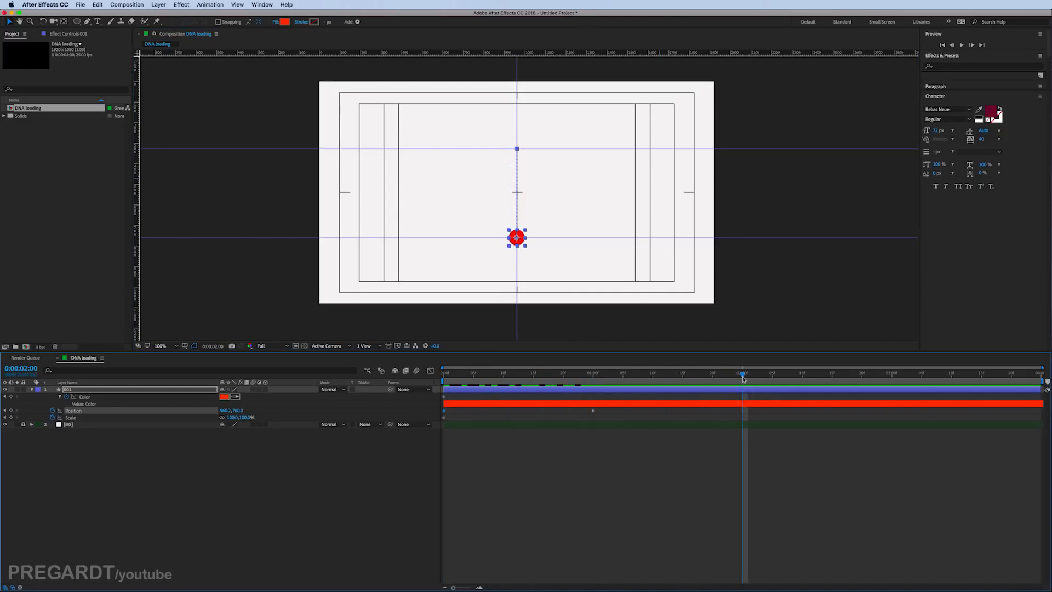
{"action": "left_click", "coordinate": [444, 410]}
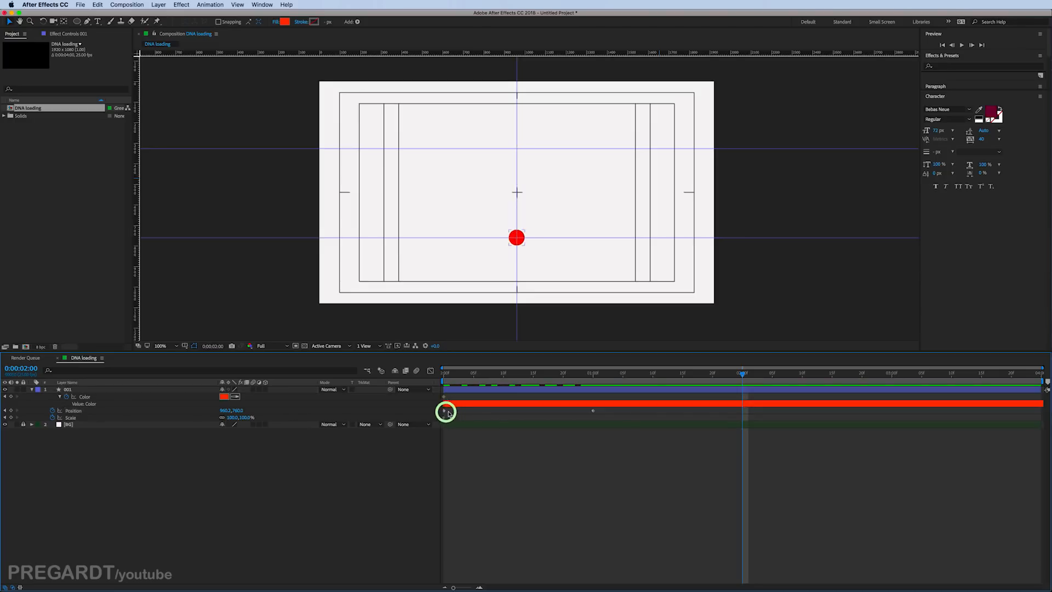
{"action": "key", "text": "super+c"}
{"action": "key", "text": "super+v"}
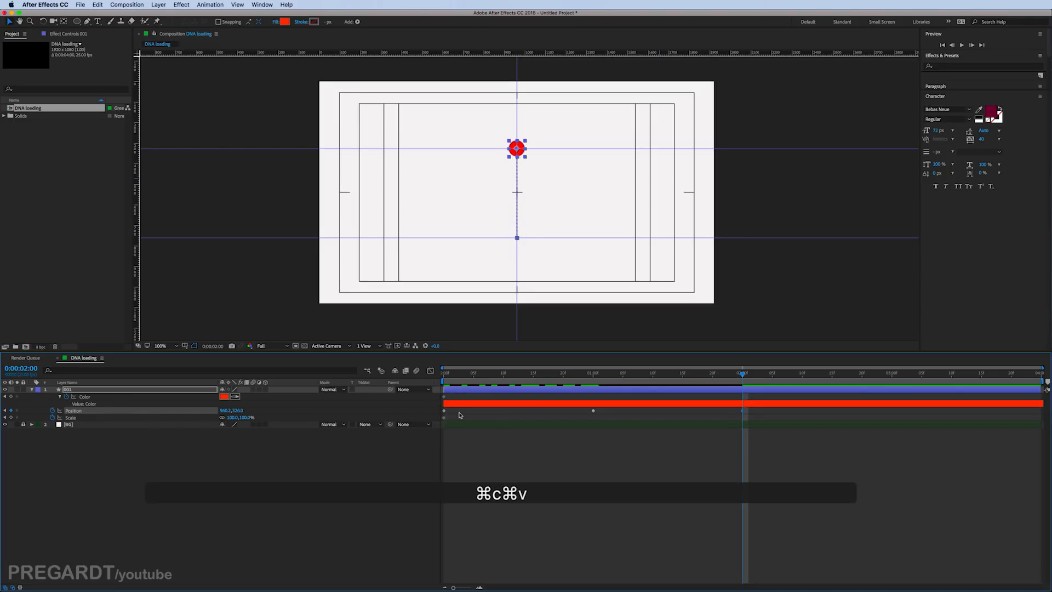
{"action": "left_click_drag", "start_coordinate": [1042, 378], "coordinate": [742, 390]}
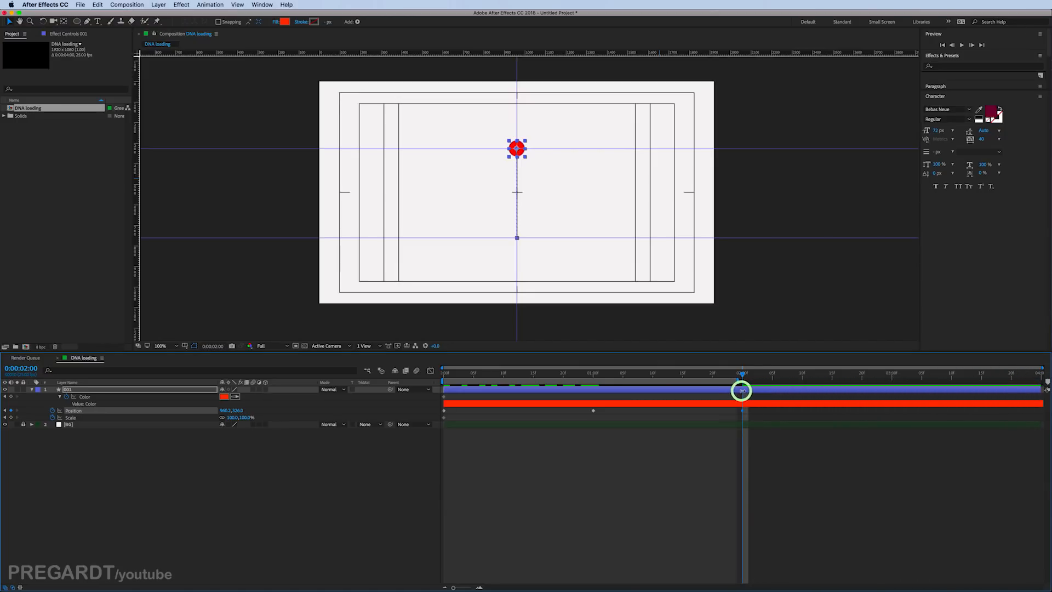
{"action": "key", "text": "KP_0"}
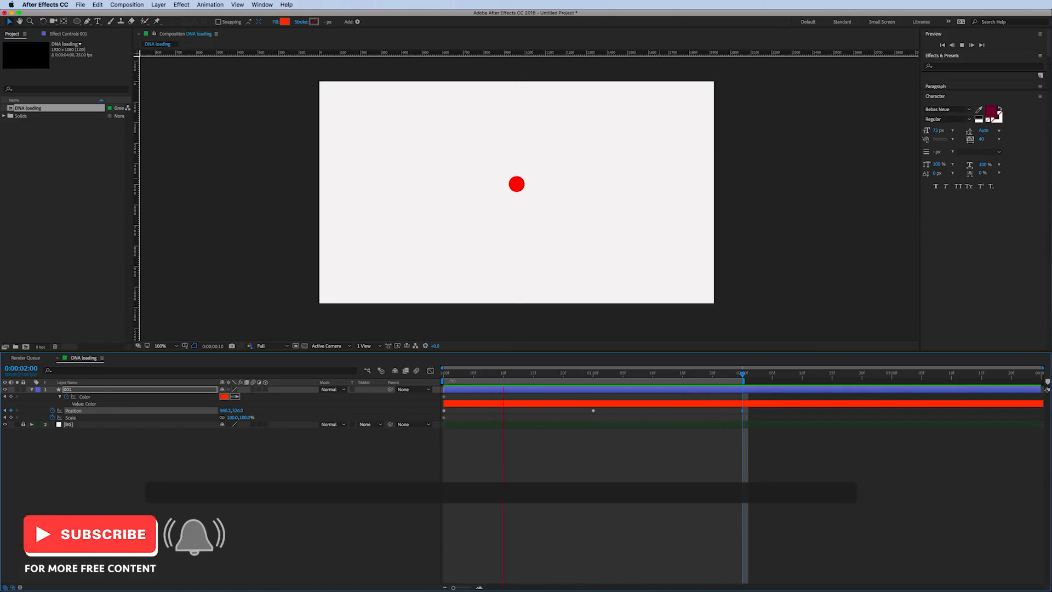
Step: Set layer 001's Scale keyframe at 0:00:00:00 to 80%
{"action": "left_click", "coordinate": [441, 376]}
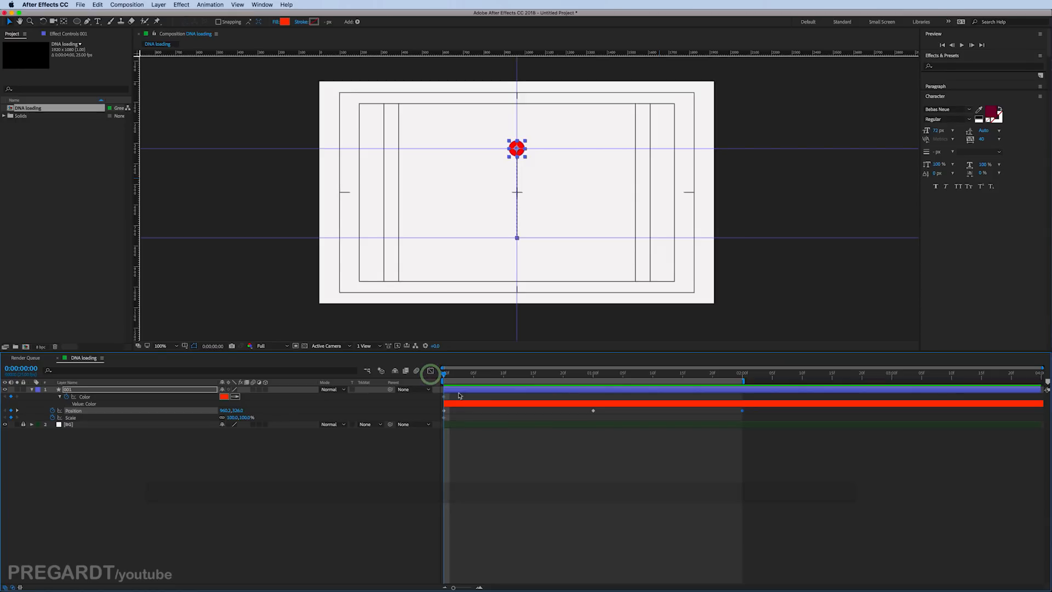
{"action": "left_click", "coordinate": [445, 422]}
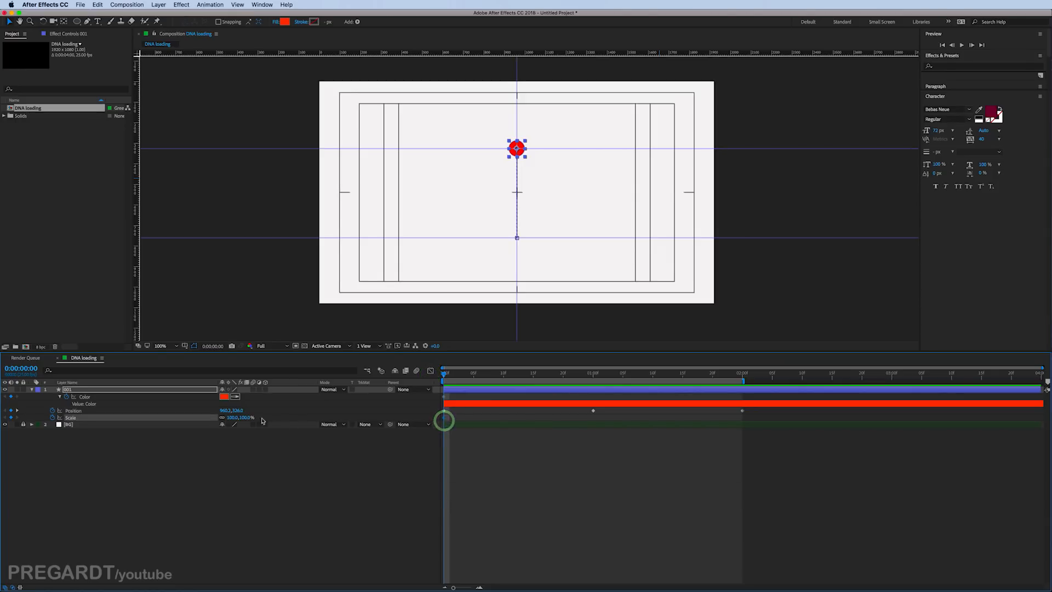
{"action": "left_click", "coordinate": [233, 420]}
{"action": "left_click", "coordinate": [234, 420]}
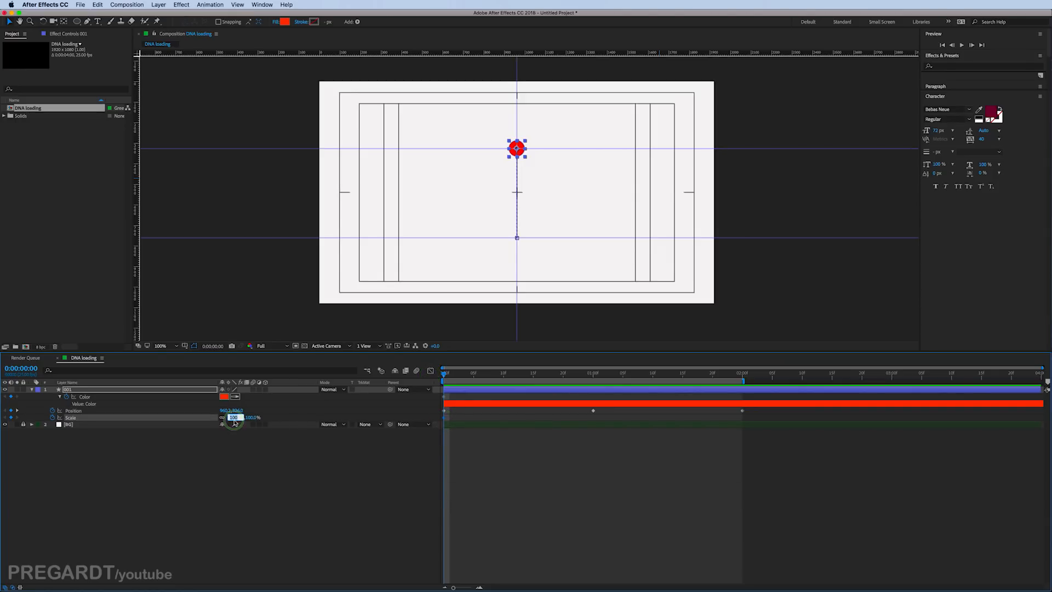
{"action": "type", "text": "80"}
{"action": "key", "text": "Return"}
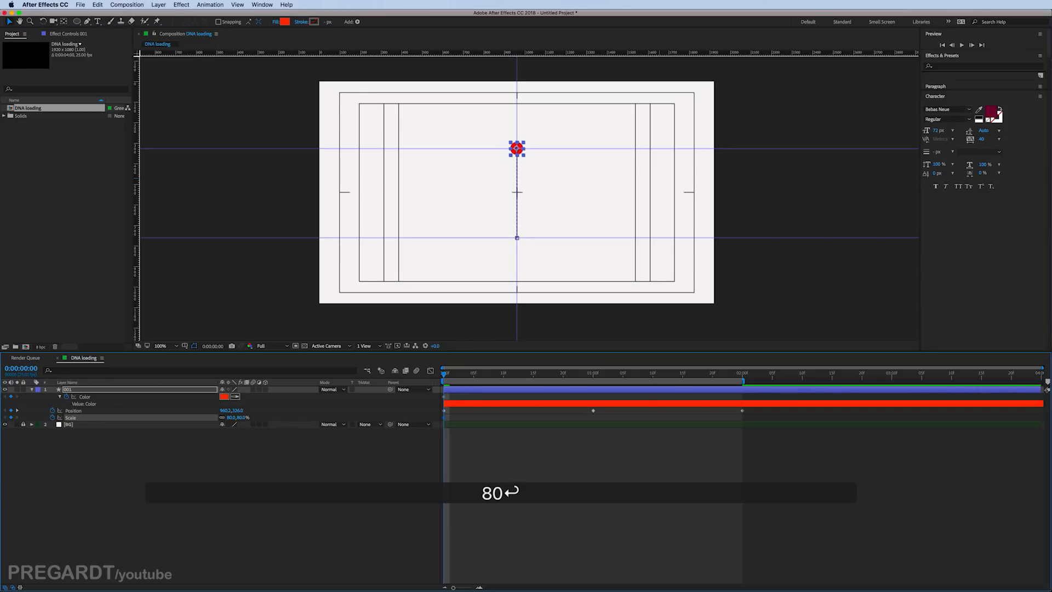
Step: Add a Scale keyframe of 100% to layer 001 at 0:00:00:12
{"action": "left_click", "coordinate": [515, 376]}
{"action": "left_click_drag", "start_coordinate": [516, 377], "coordinate": [516, 377]}
{"action": "left_click", "coordinate": [242, 417]}
{"action": "type", "text": "100"}
{"action": "key", "text": "Return"}
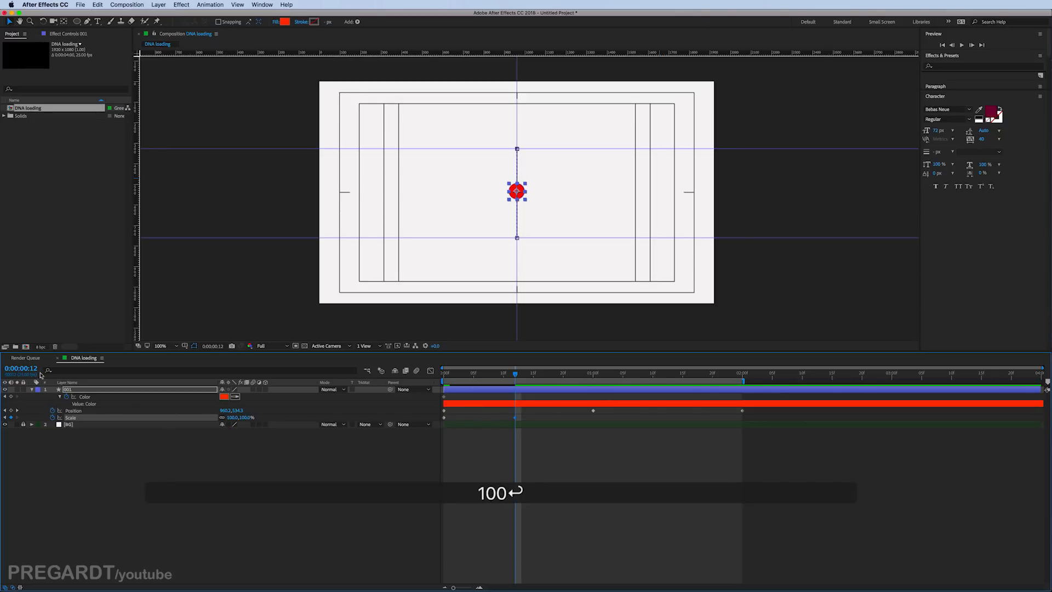
Step: Add Scale keyframes to layer 001 with 80% at 0:00:02:00 and 60% at 0:00:01:13
{"action": "left_click_drag", "start_coordinate": [536, 377], "coordinate": [741, 406]}
{"action": "left_click", "coordinate": [246, 417]}
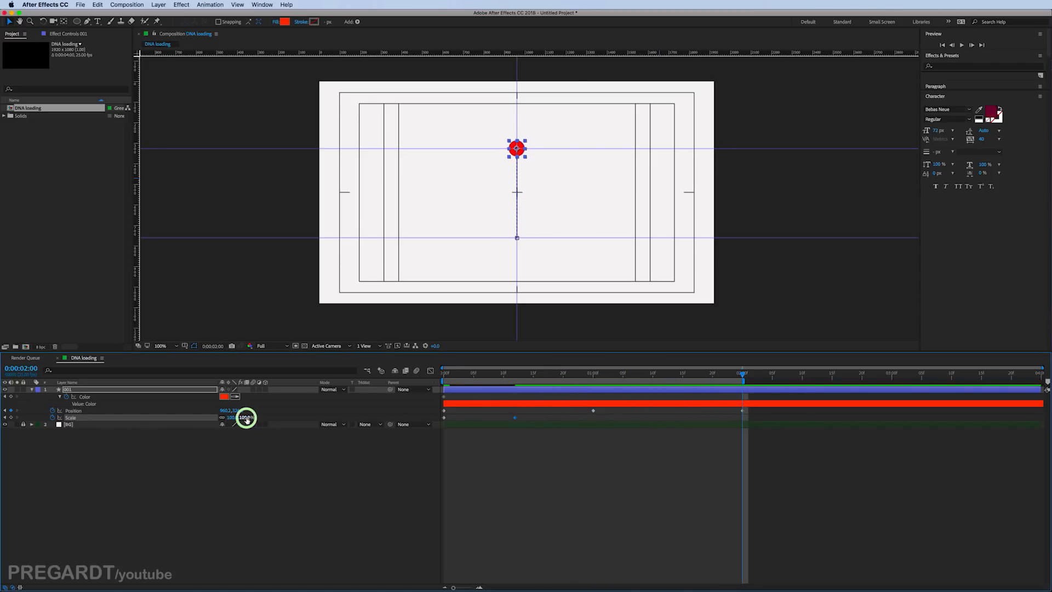
{"action": "key", "text": "Return"}
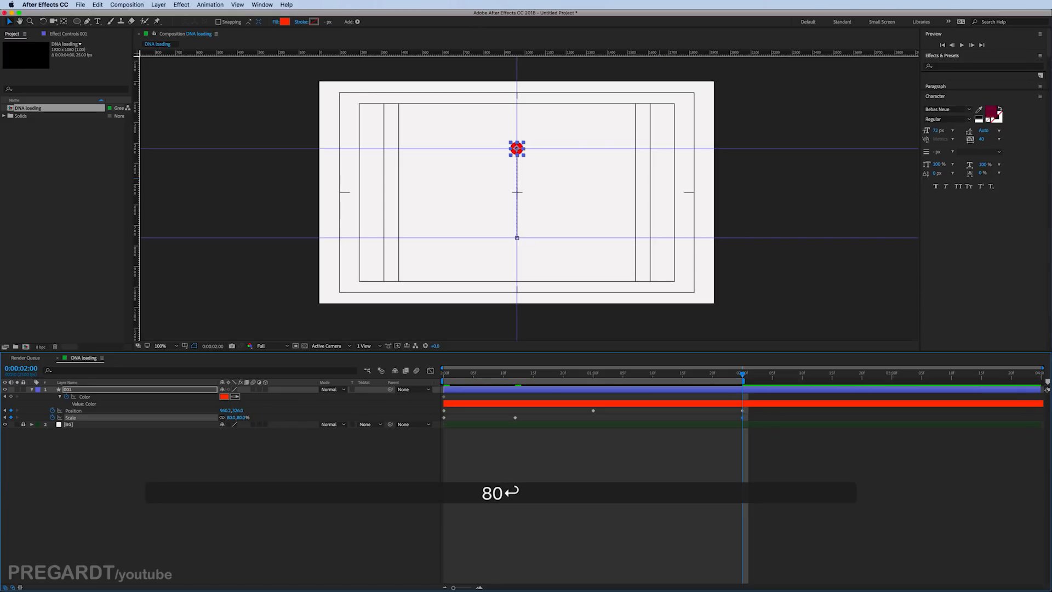
{"action": "left_click_drag", "start_coordinate": [677, 374], "coordinate": [669, 377]}
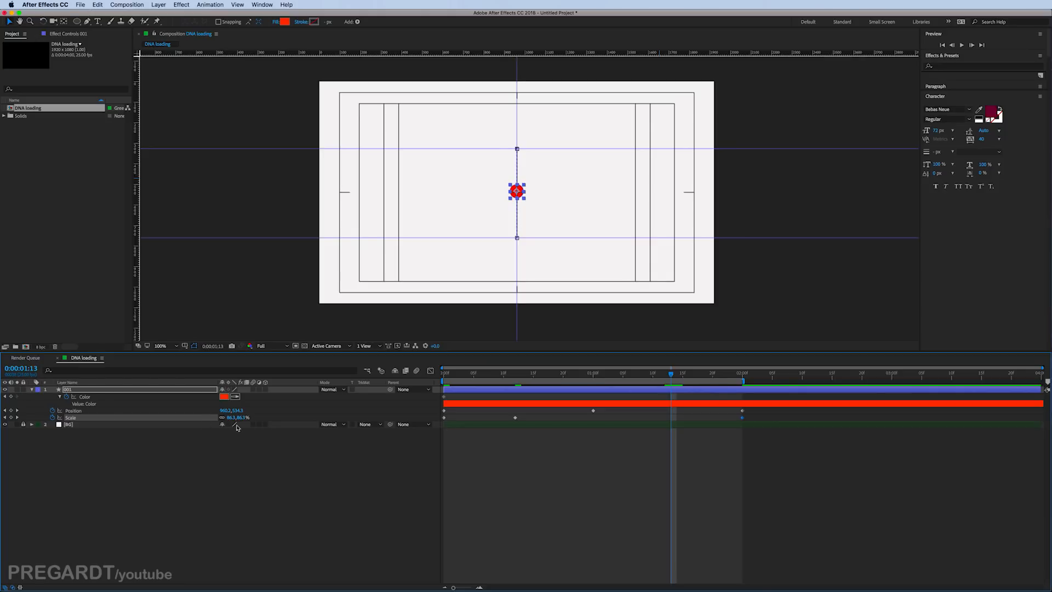
{"action": "type", "text": "60"}
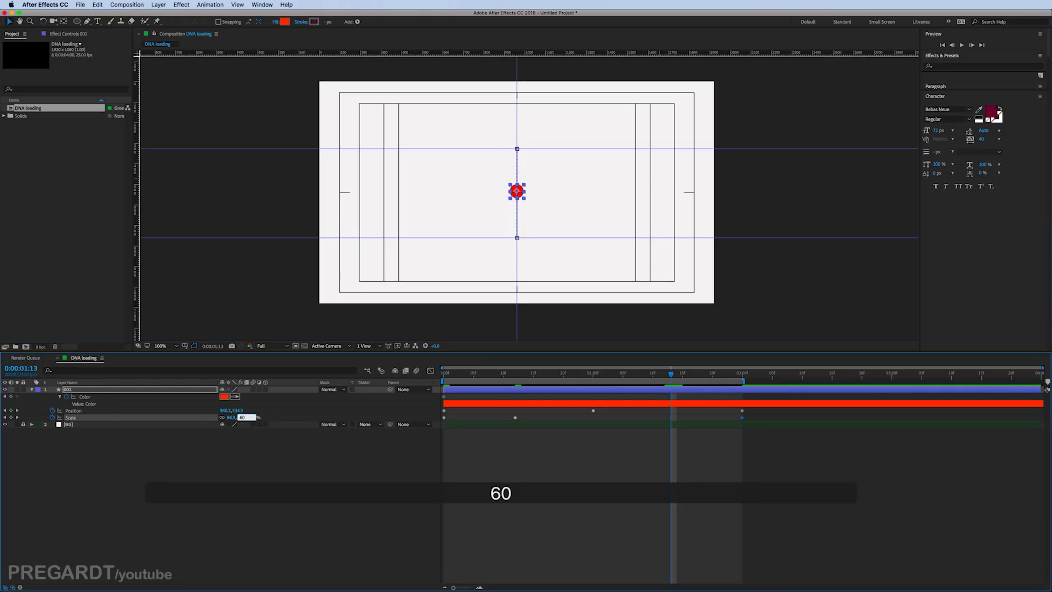
{"action": "key", "text": "Return"}
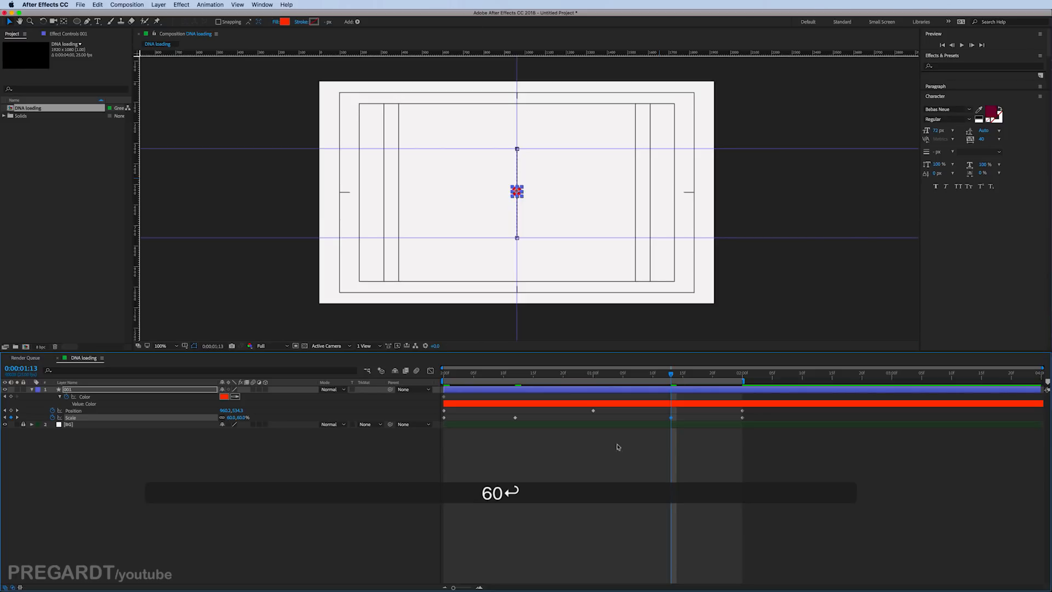
Step: Check the circle at 0:00:01:00 and preview its combined position and scale animation
{"action": "left_click_drag", "start_coordinate": [616, 378], "coordinate": [594, 376]}
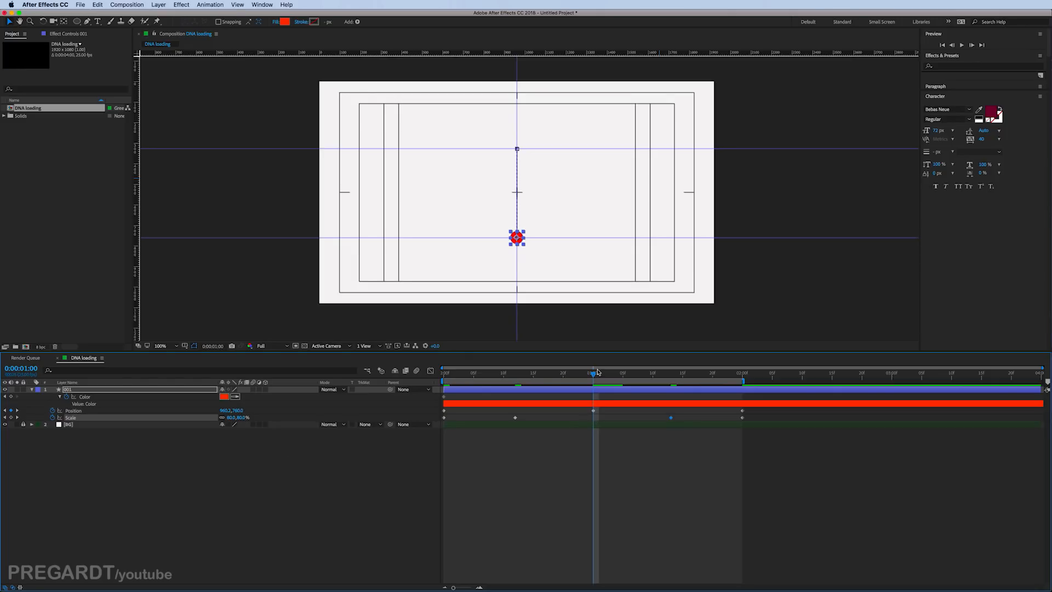
{"action": "left_click", "coordinate": [592, 446]}
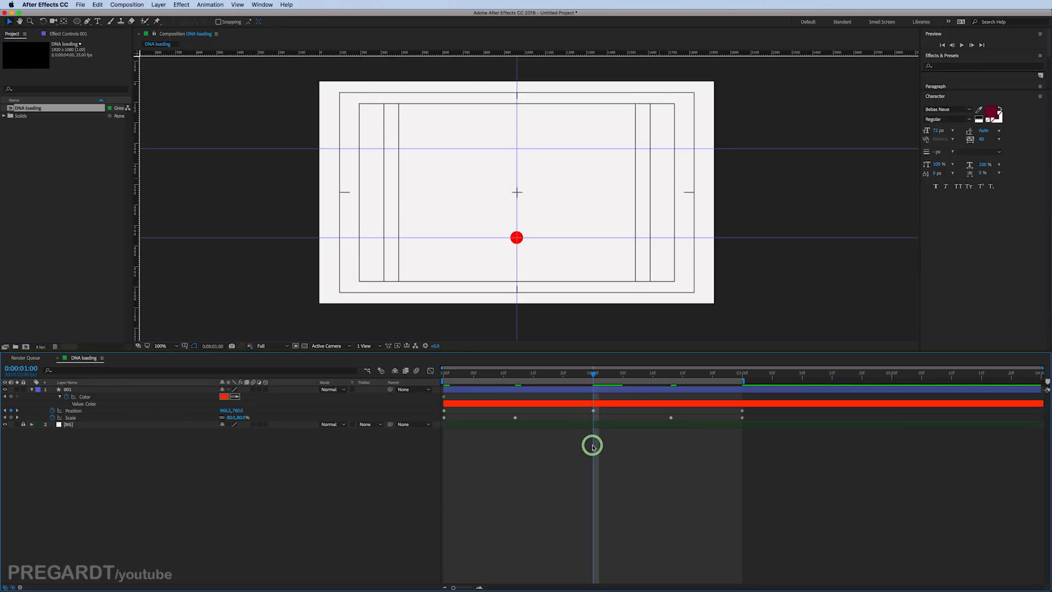
{"action": "key", "text": "KP_0"}
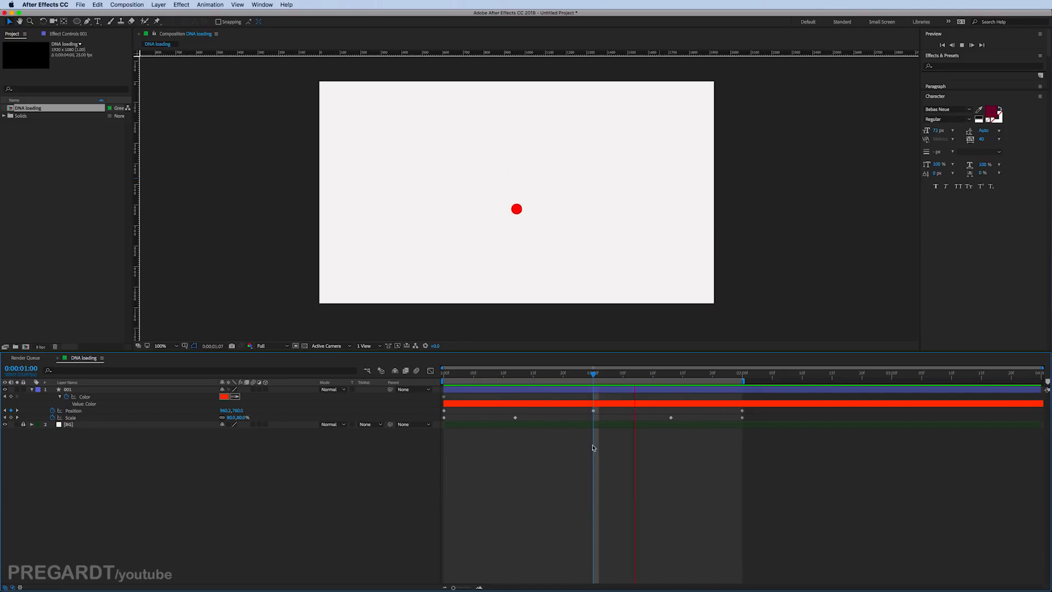
{"action": "key", "text": "space"}
Step: Apply Easy Ease to all of layer 001's Position and Scale keyframes
{"action": "left_click_drag", "start_coordinate": [749, 412], "coordinate": [440, 426]}
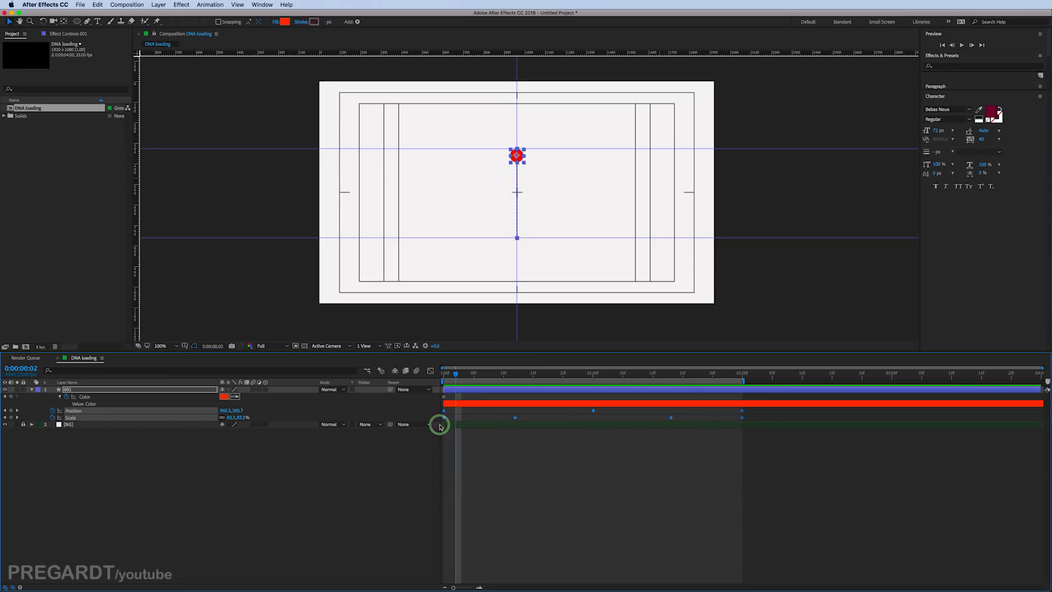
{"action": "key", "text": "F9"}
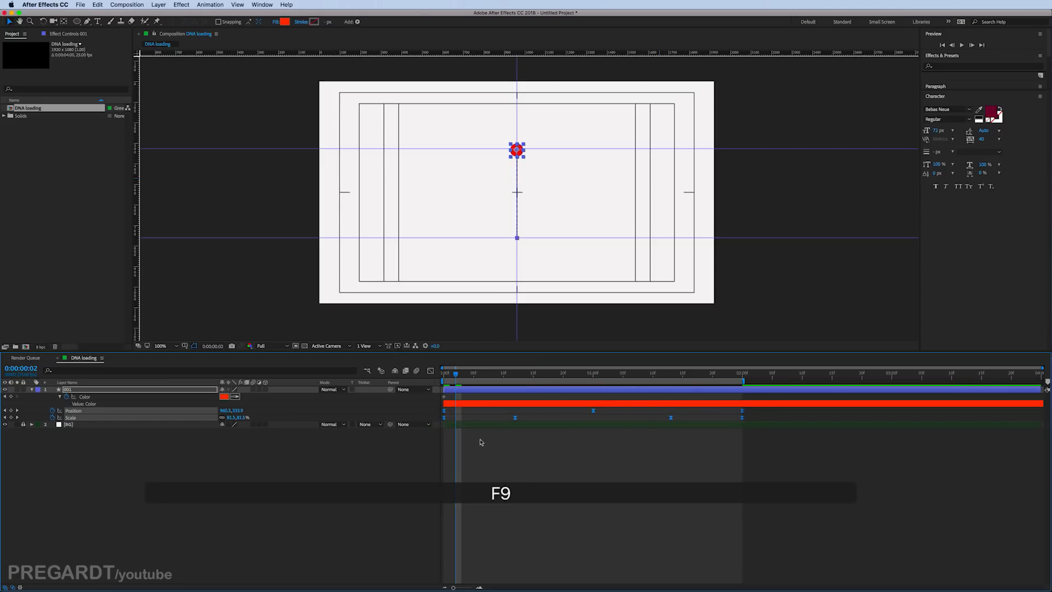
{"action": "left_click", "coordinate": [481, 443]}
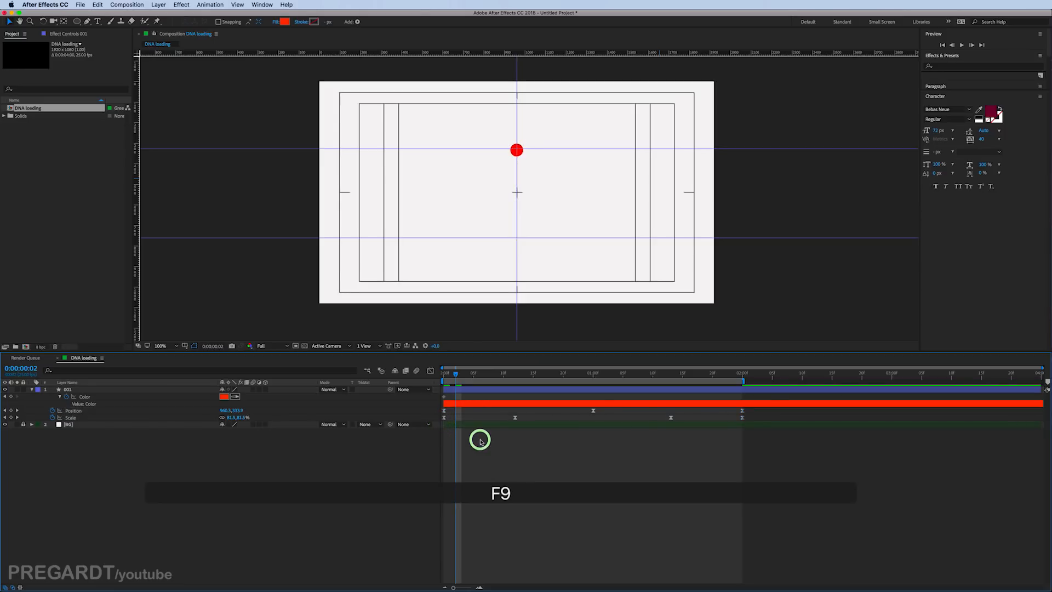
Step: Check the standard function keys option in the Keyboard settings of System Preferences and close the window
{"action": "left_click", "coordinate": [11, 5]}
{"action": "left_click", "coordinate": [26, 27]}
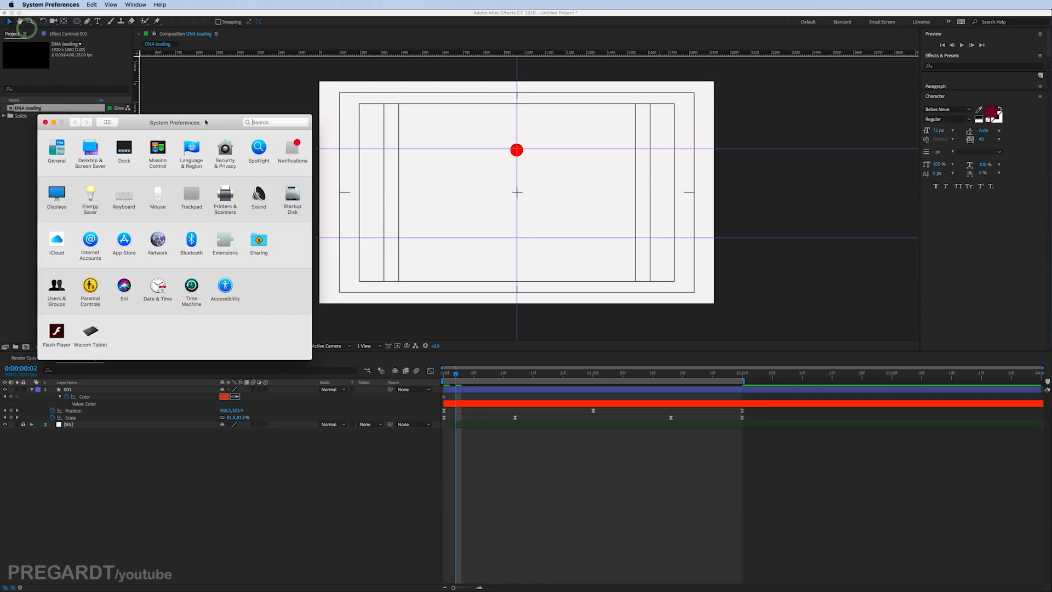
{"action": "left_click", "coordinate": [130, 202]}
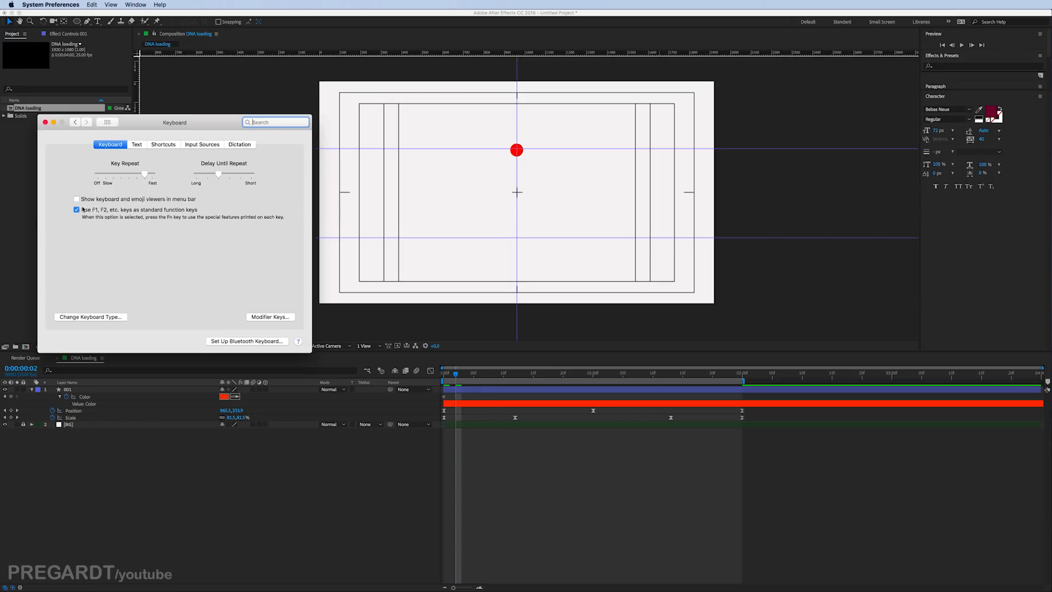
{"action": "left_click", "coordinate": [45, 121]}
Step: Preview the circle's eased vertical movement and scaling in After Effects
{"action": "left_click", "coordinate": [521, 447]}
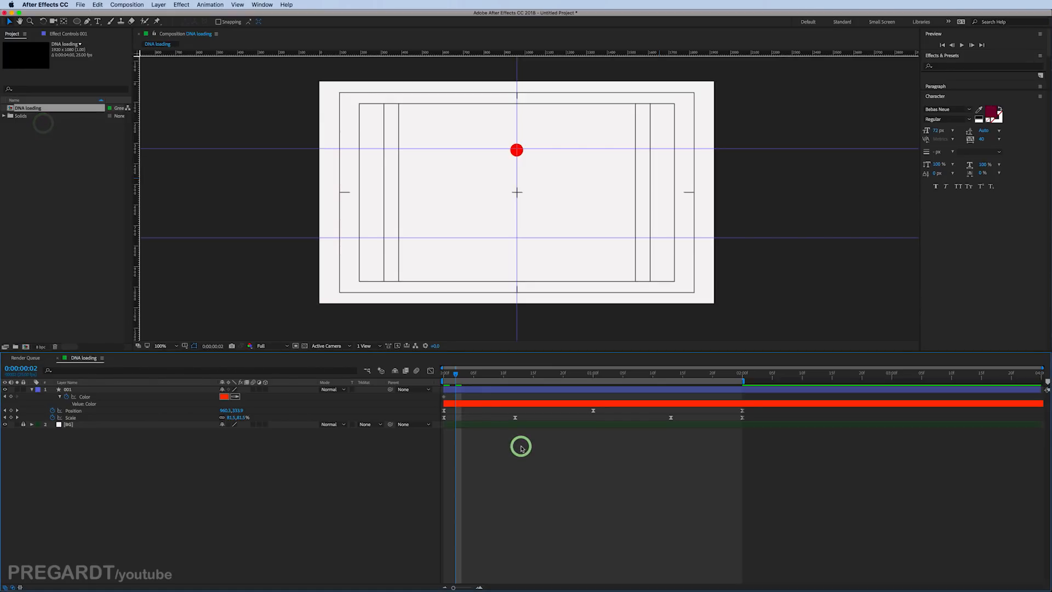
{"action": "key", "text": "KP_0"}
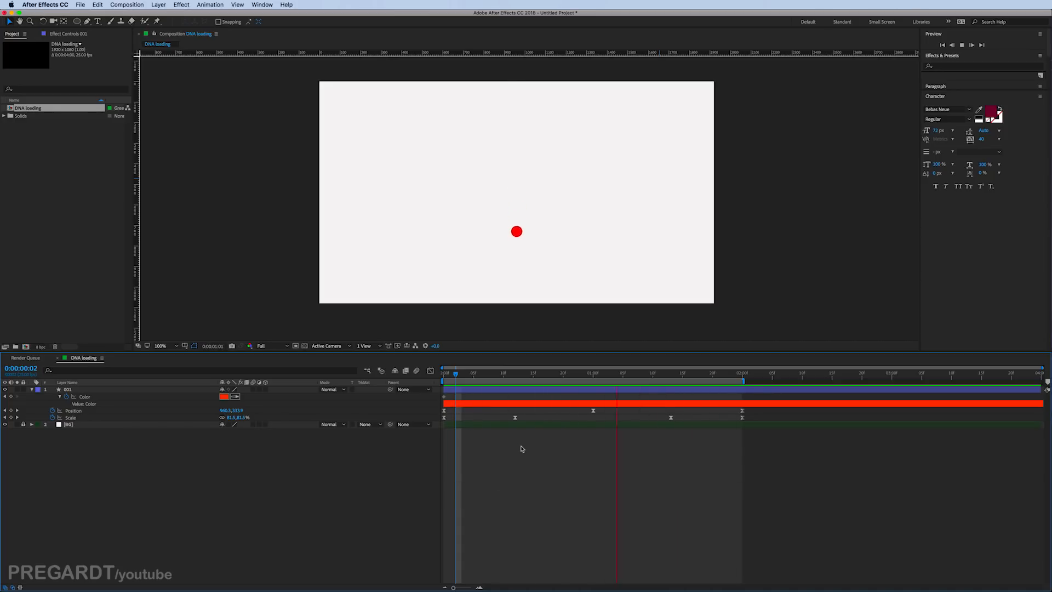
{"action": "key", "text": "space"}
Step: Add a bright yellow Color keyframe to layer 001's fill at 0:00:01:00
{"action": "left_click", "coordinate": [448, 374]}
{"action": "left_click", "coordinate": [443, 396]}
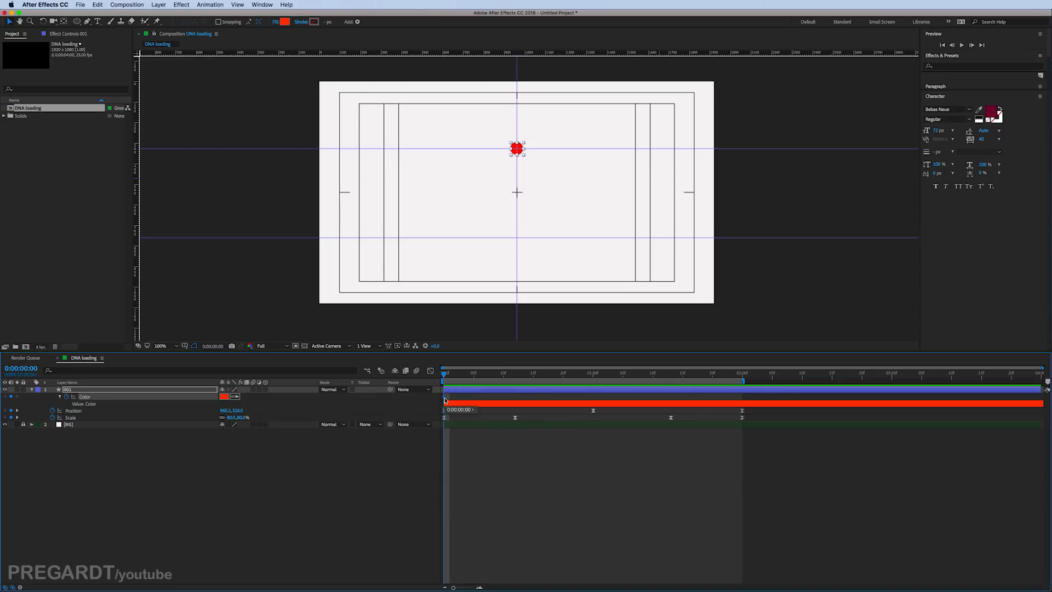
{"action": "left_click_drag", "start_coordinate": [444, 376], "coordinate": [593, 395]}
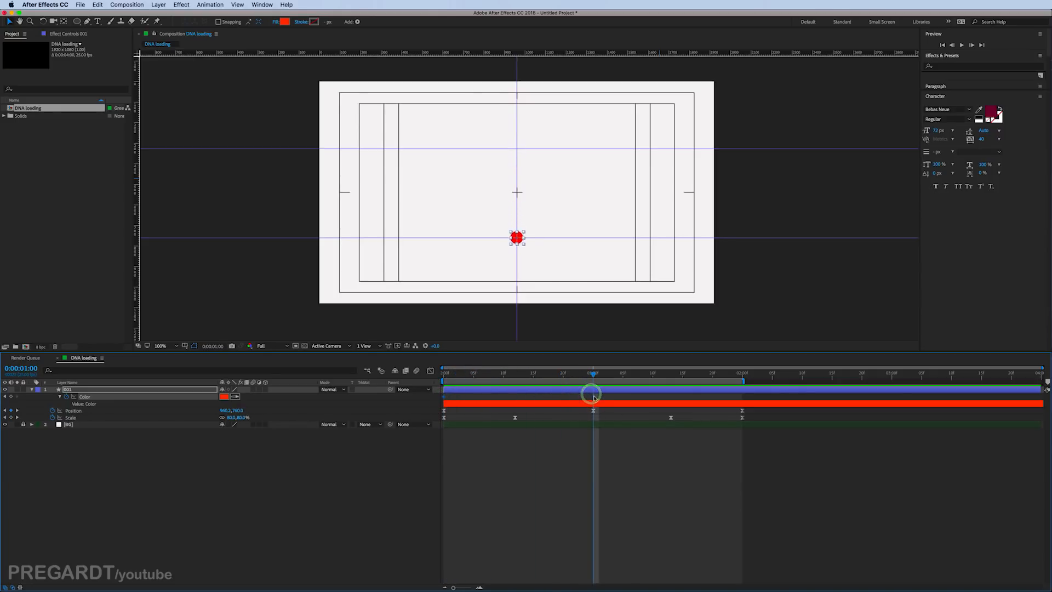
{"action": "left_click", "coordinate": [227, 398]}
{"action": "left_click_drag", "start_coordinate": [385, 355], "coordinate": [384, 348]}
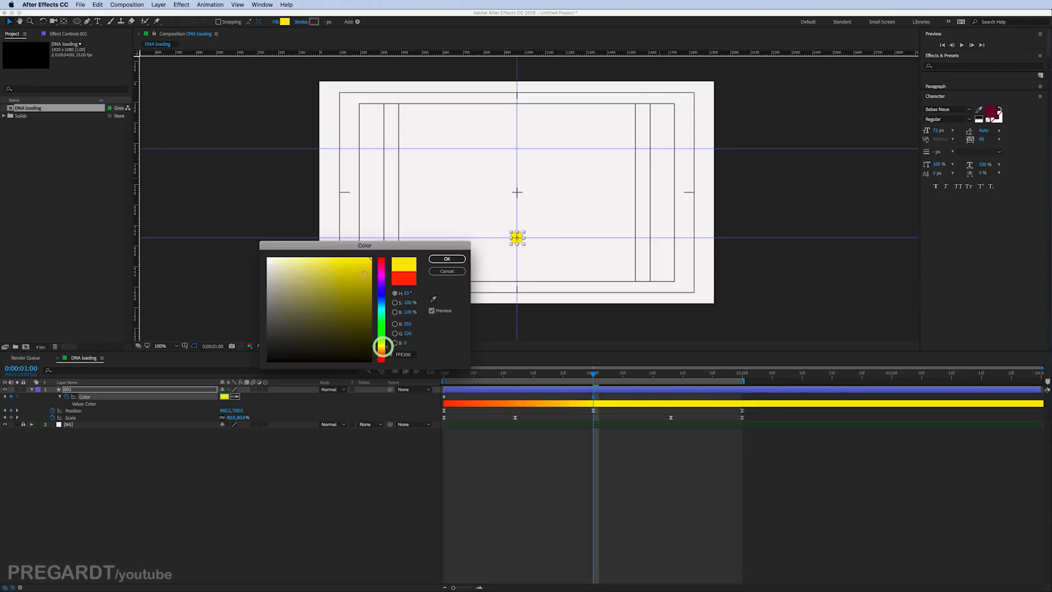
{"action": "left_click", "coordinate": [359, 256]}
{"action": "left_click", "coordinate": [457, 258]}
Step: Copy layer 001's red starting Color keyframe to 0:00:02:00 and apply Easy Ease to all its Color keyframes
{"action": "left_click_drag", "start_coordinate": [604, 375], "coordinate": [443, 401]}
{"action": "left_click", "coordinate": [442, 403]}
{"action": "key", "text": "super+c"}
{"action": "key", "text": "super+v"}
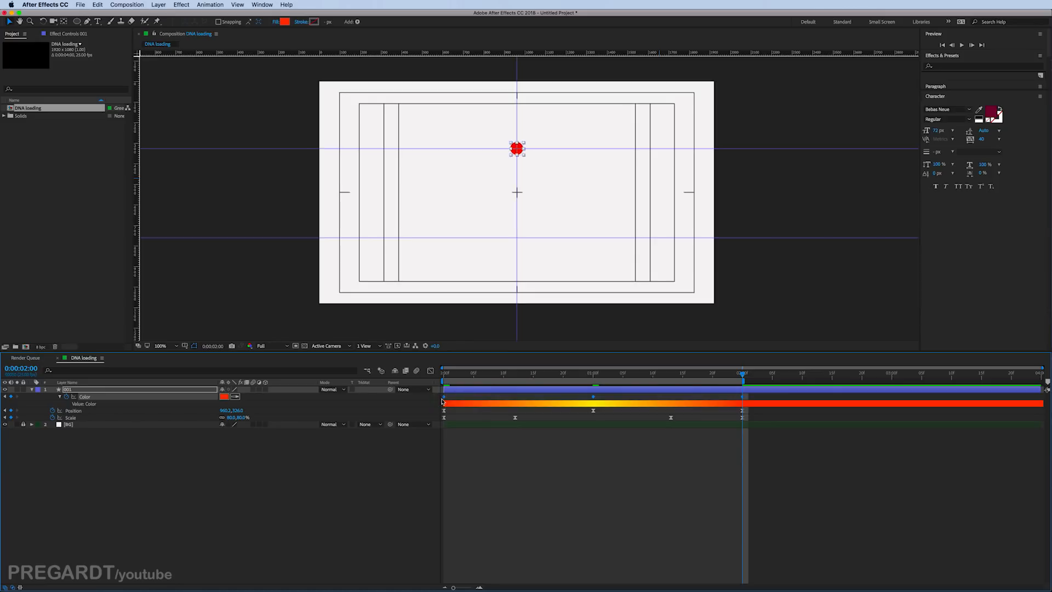
{"action": "key", "text": "F9"}
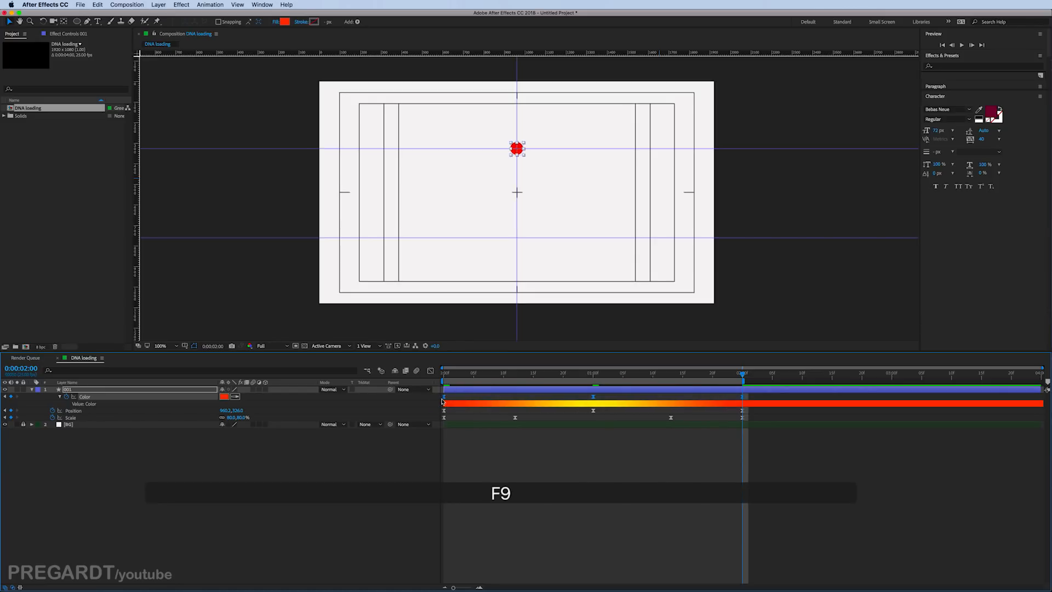
Step: Preview the circle's colour, position and scale animation and return to 0:00:00:00
{"action": "key", "text": "0"}
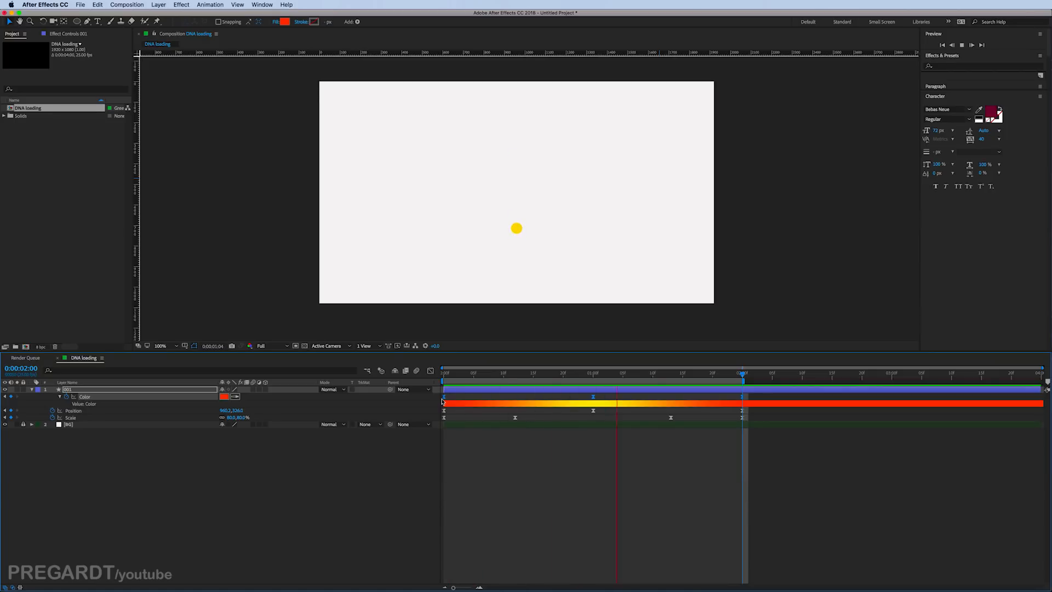
{"action": "key", "text": "space"}
{"action": "left_click_drag", "start_coordinate": [451, 375], "coordinate": [436, 374]}
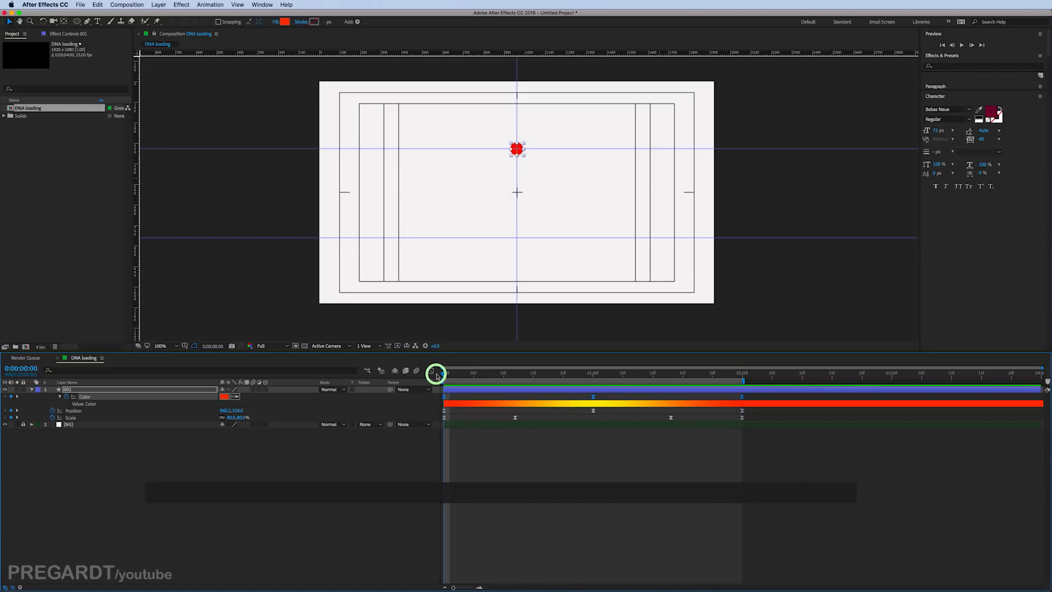
Step: Change layer 001's label colour to Orange
{"action": "left_click", "coordinate": [457, 400]}
{"action": "left_click", "coordinate": [456, 388]}
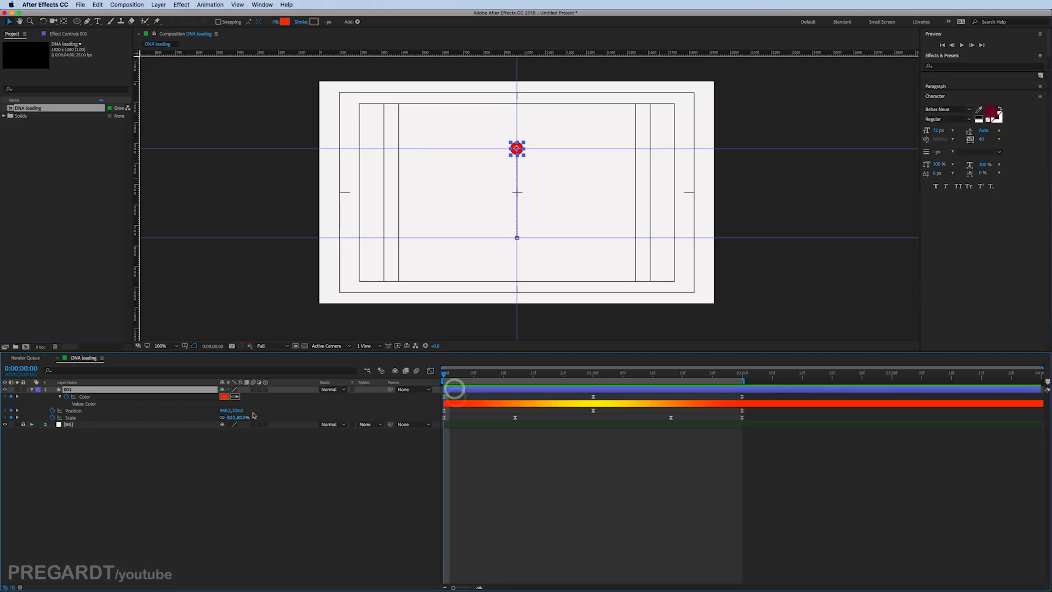
{"action": "left_click", "coordinate": [38, 390]}
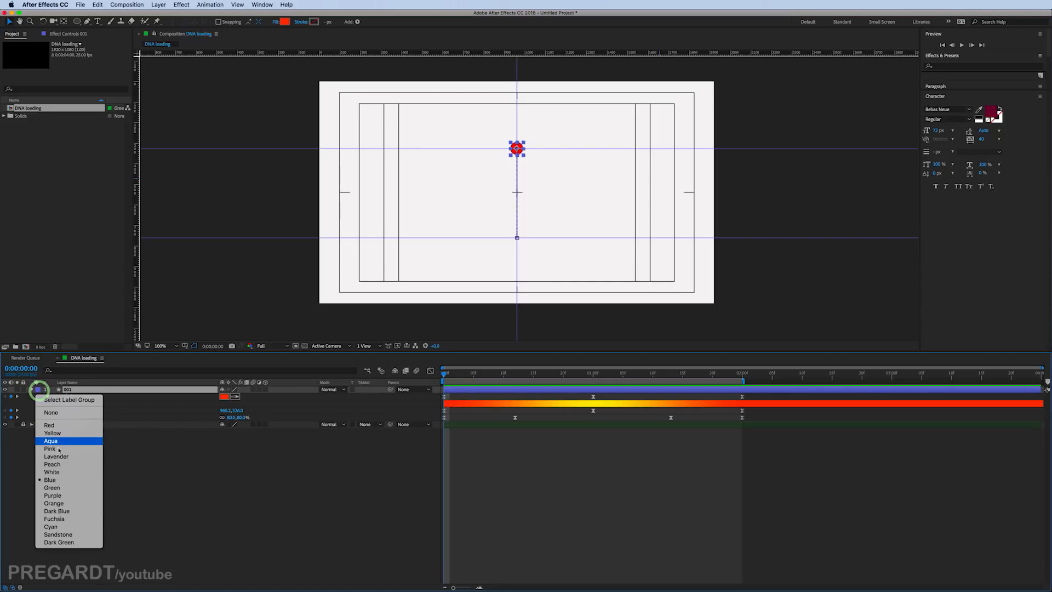
{"action": "left_click", "coordinate": [56, 502]}
{"action": "left_click", "coordinate": [455, 390]}
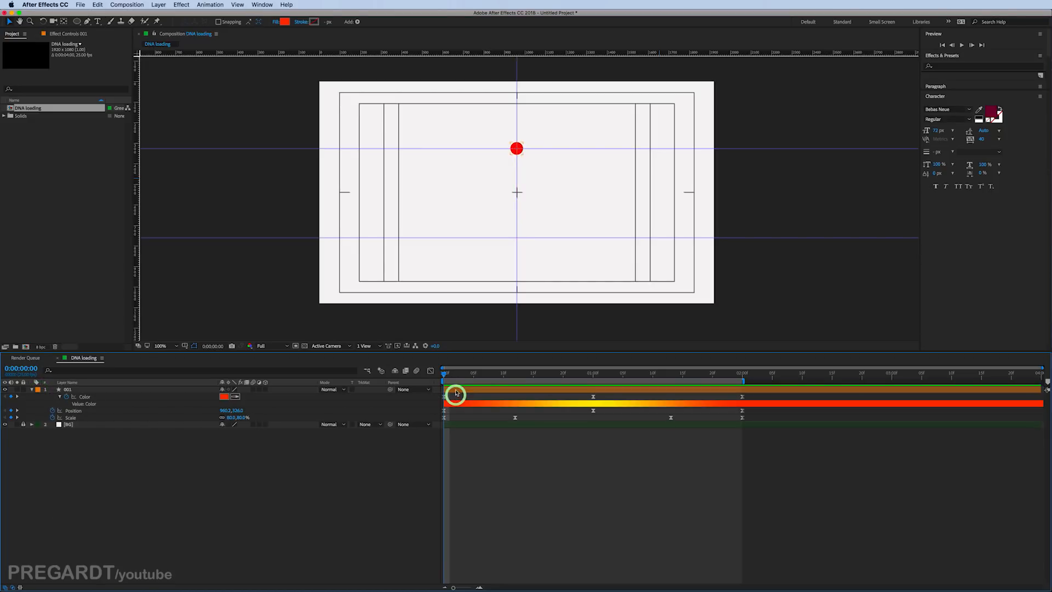
Step: Duplicate layer 001, place the copy 002 directly beneath it, and change the copy's label colour to Purple
{"action": "key", "text": "super+c"}
{"action": "key", "text": "super+v"}
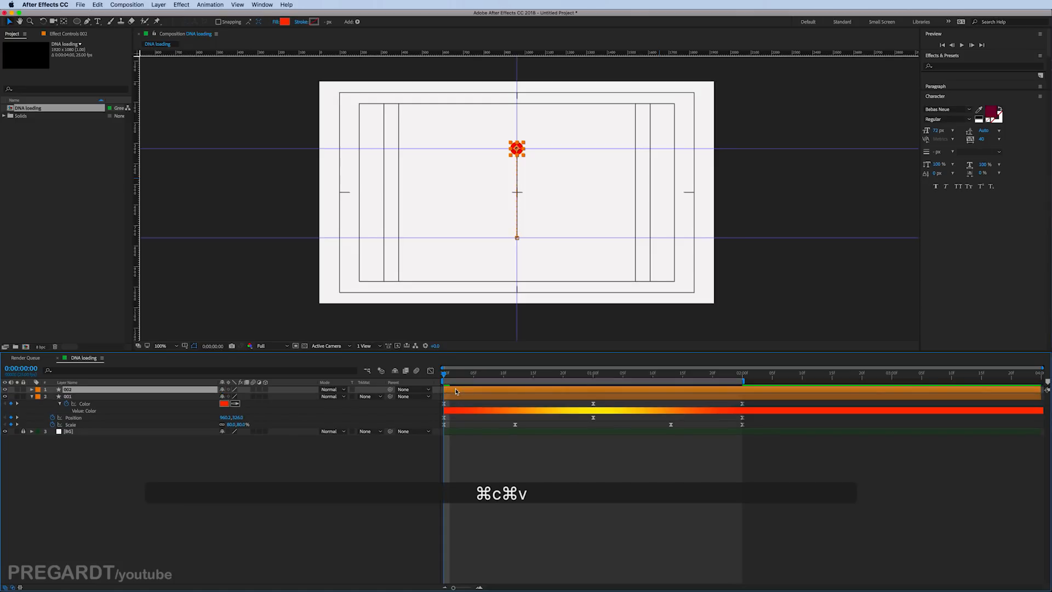
{"action": "left_click_drag", "start_coordinate": [130, 396], "coordinate": [130, 401]}
{"action": "left_click", "coordinate": [37, 425]}
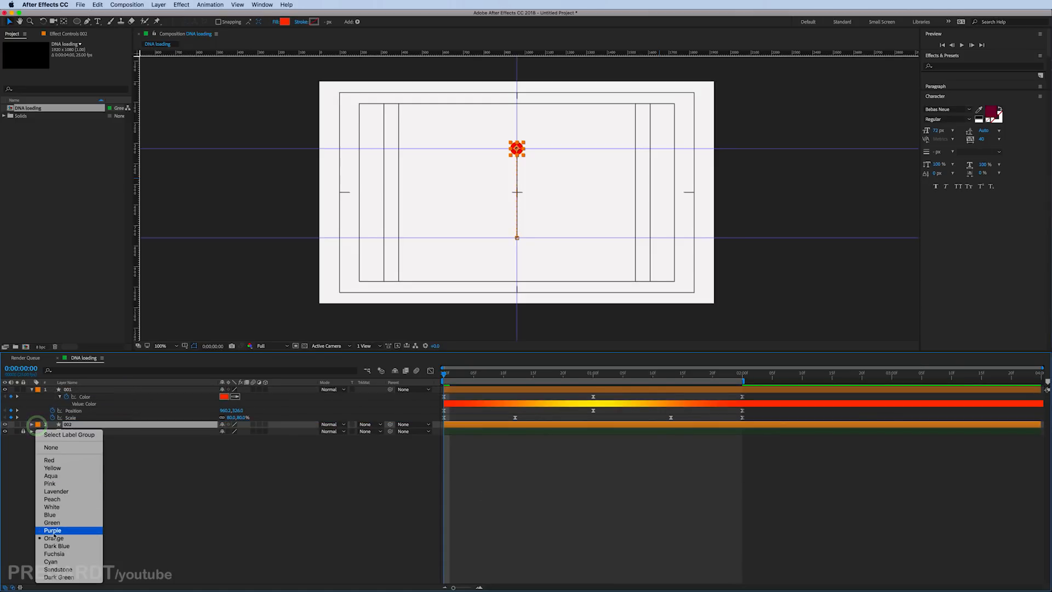
{"action": "left_click", "coordinate": [55, 531]}
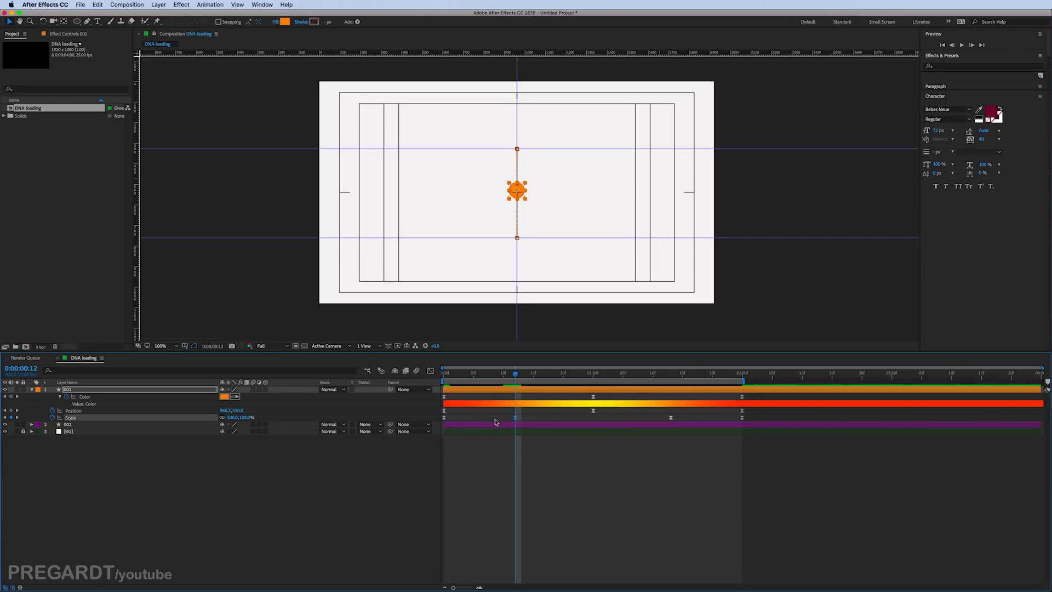
Step: Swap layer 002's middle Scale keyframes, placing 60% at 0:00:00:12 and 100% at 0:00:01:13, and preview the result
{"action": "left_click", "coordinate": [494, 418]}
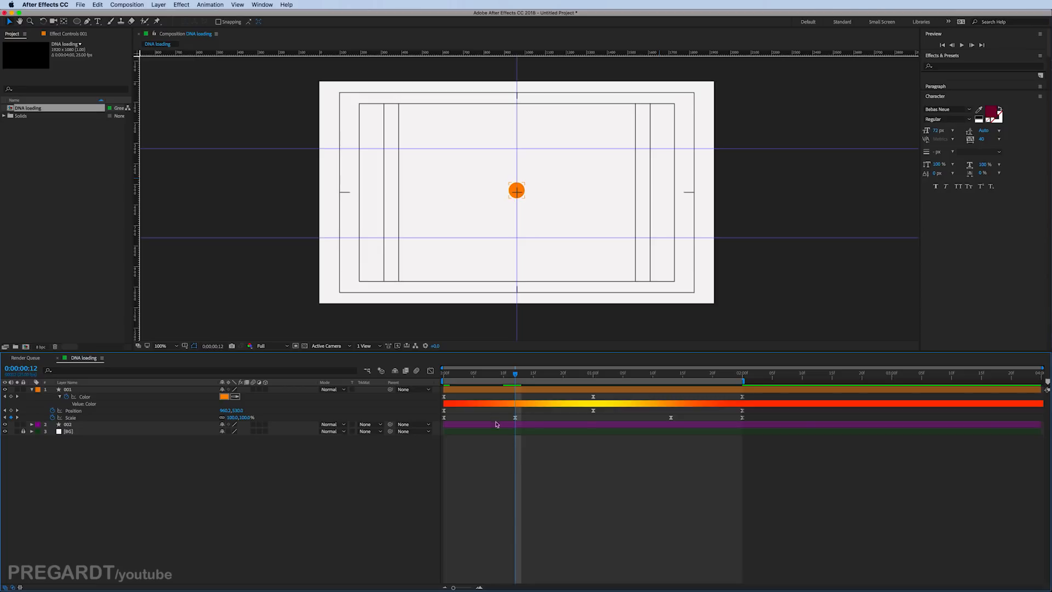
{"action": "left_click", "coordinate": [501, 426]}
{"action": "key", "text": "u"}
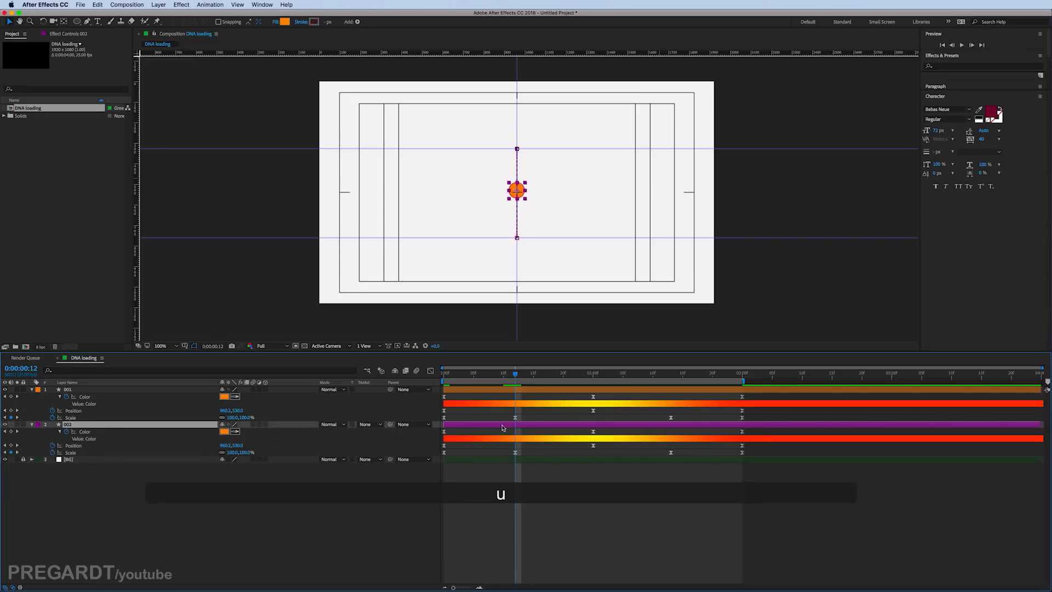
{"action": "left_click", "coordinate": [521, 452]}
{"action": "mouse_move", "coordinate": [515, 452]}
{"action": "left_mouse_down"}
{"action": "mouse_move", "coordinate": [669, 454]}
{"action": "mouse_move", "coordinate": [516, 458]}
{"action": "left_mouse_up"}
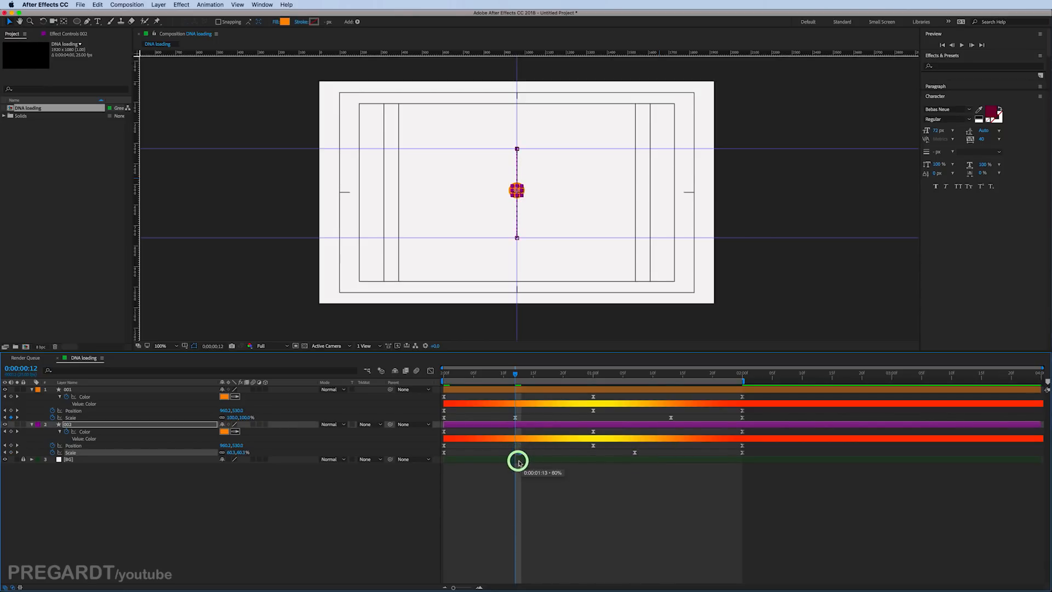
{"action": "left_click_drag", "start_coordinate": [634, 453], "coordinate": [672, 460]}
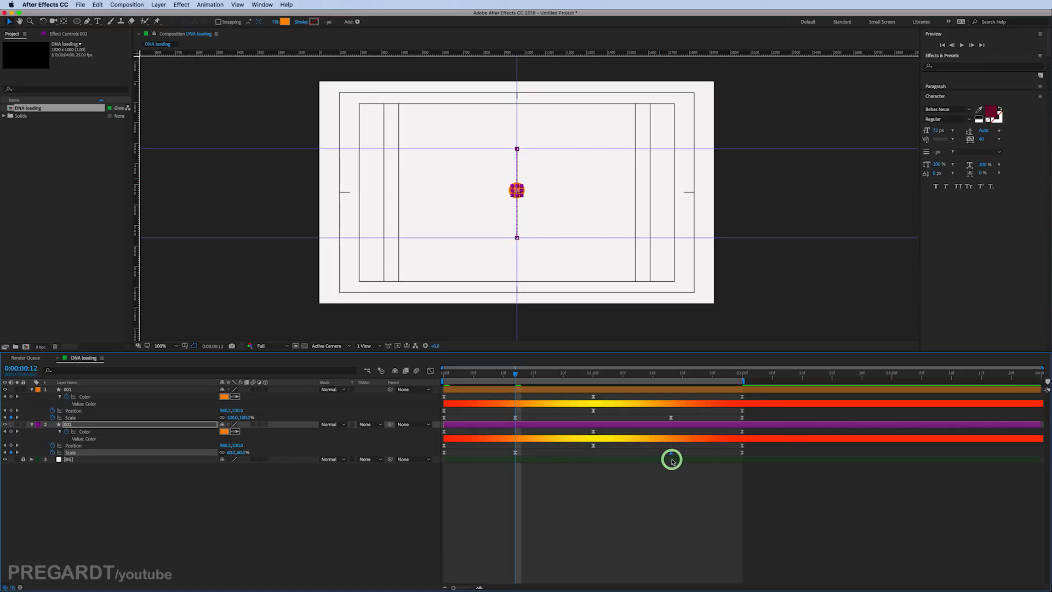
{"action": "key", "text": "KP_0"}
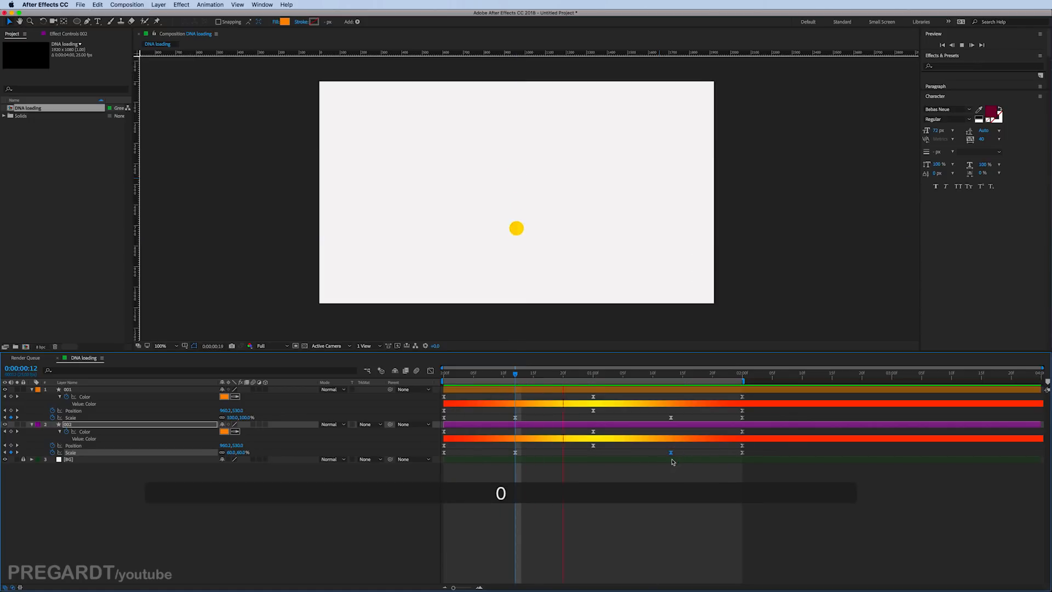
Step: Invert layer 002's Position keyframes: lower guide at 0:00:00:00, upper guide at 0:00:01:00, and the starting keyframe copied to 0:00:02:00
{"action": "left_click_drag", "start_coordinate": [507, 374], "coordinate": [434, 376]}
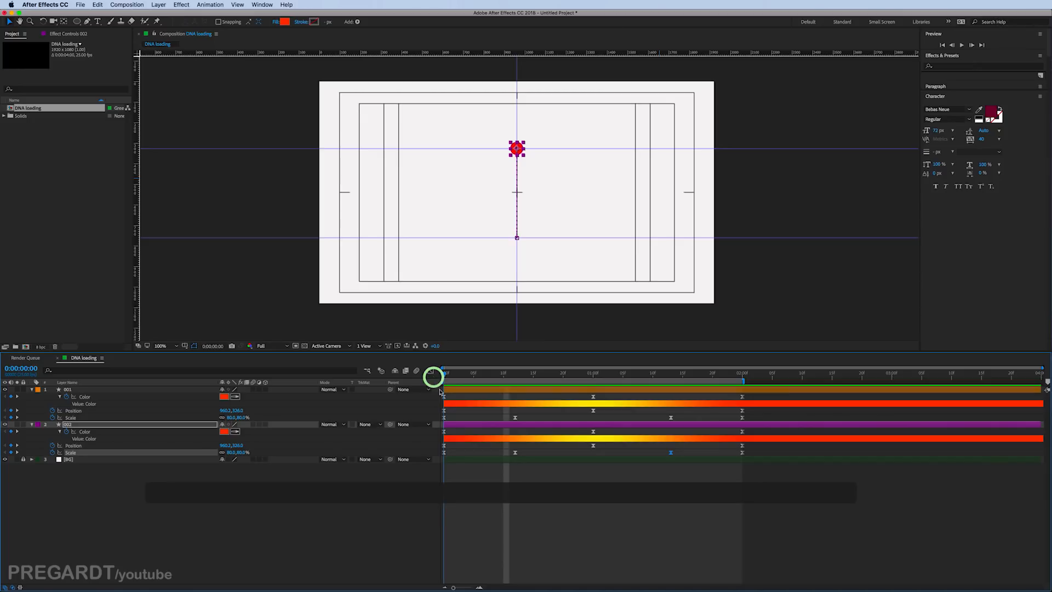
{"action": "left_click", "coordinate": [443, 445]}
{"action": "mouse_move", "coordinate": [444, 446]}
{"action": "left_mouse_down"}
{"action": "mouse_move", "coordinate": [594, 449]}
{"action": "mouse_move", "coordinate": [444, 448]}
{"action": "left_mouse_up"}
{"action": "left_click_drag", "start_coordinate": [576, 446], "coordinate": [591, 450]}
{"action": "left_click", "coordinate": [592, 373]}
{"action": "left_click", "coordinate": [439, 448]}
{"action": "key", "text": "super+c"}
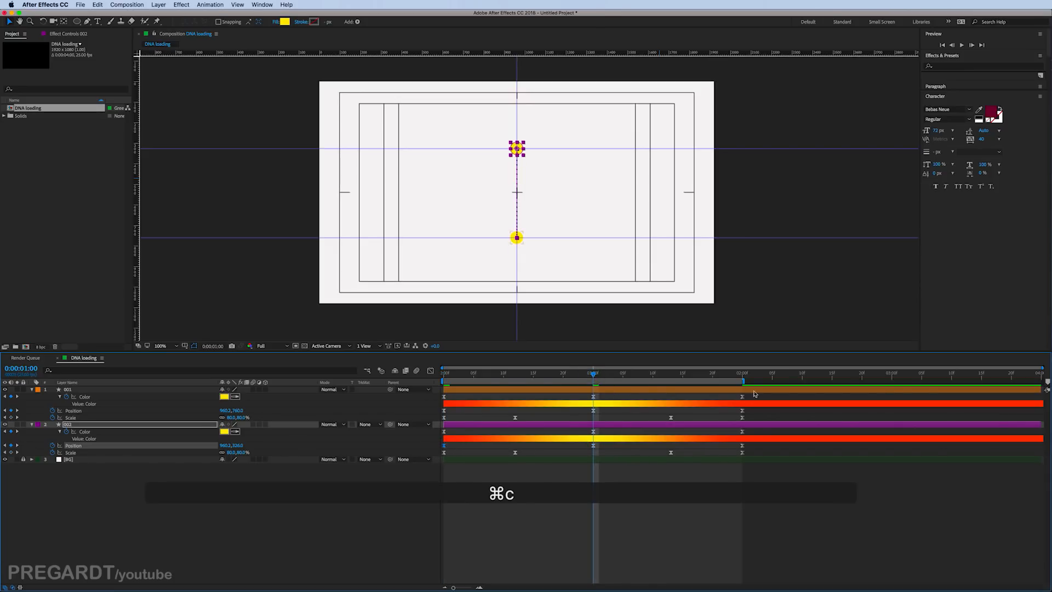
{"action": "left_click", "coordinate": [734, 375]}
{"action": "key", "text": "super+v"}
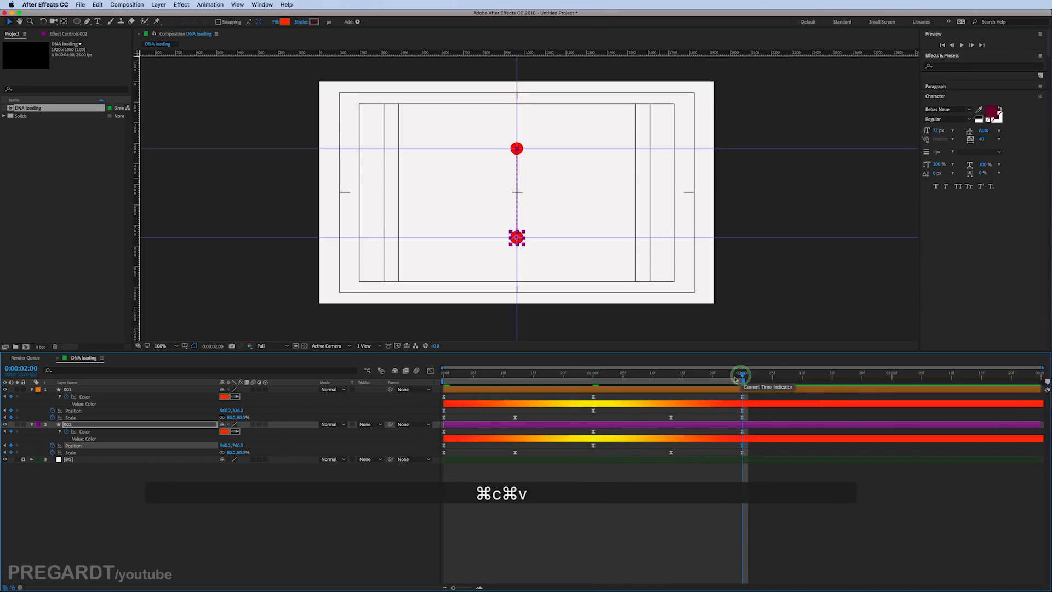
Step: Preview the two circles moving in opposite directions from 0:00:00:00 and return to the start
{"action": "left_click_drag", "start_coordinate": [525, 378], "coordinate": [424, 378]}
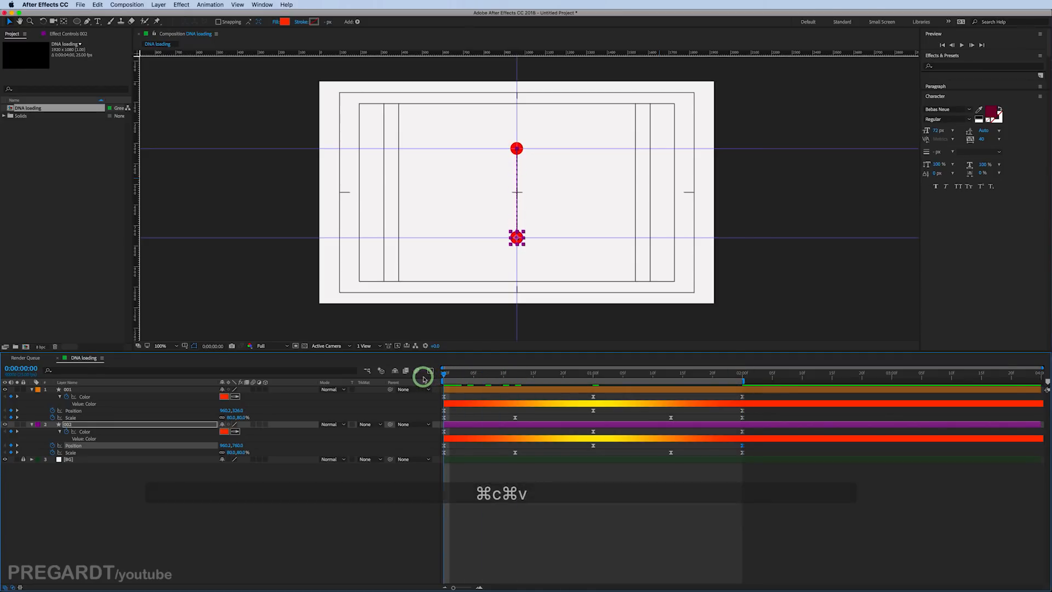
{"action": "key", "text": "0"}
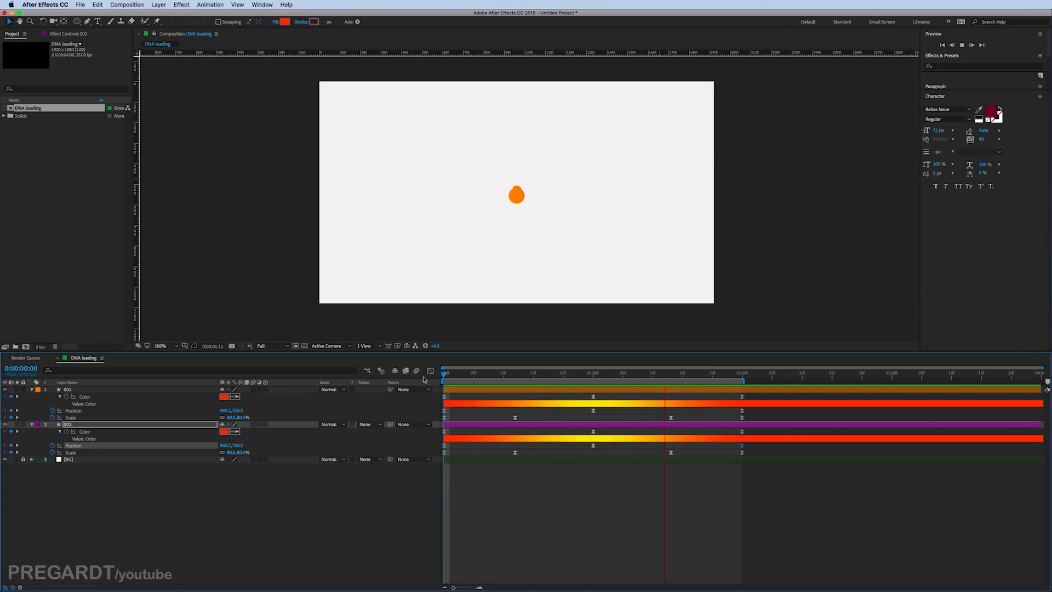
{"action": "key", "text": "space"}
{"action": "left_click_drag", "start_coordinate": [474, 376], "coordinate": [427, 373]}
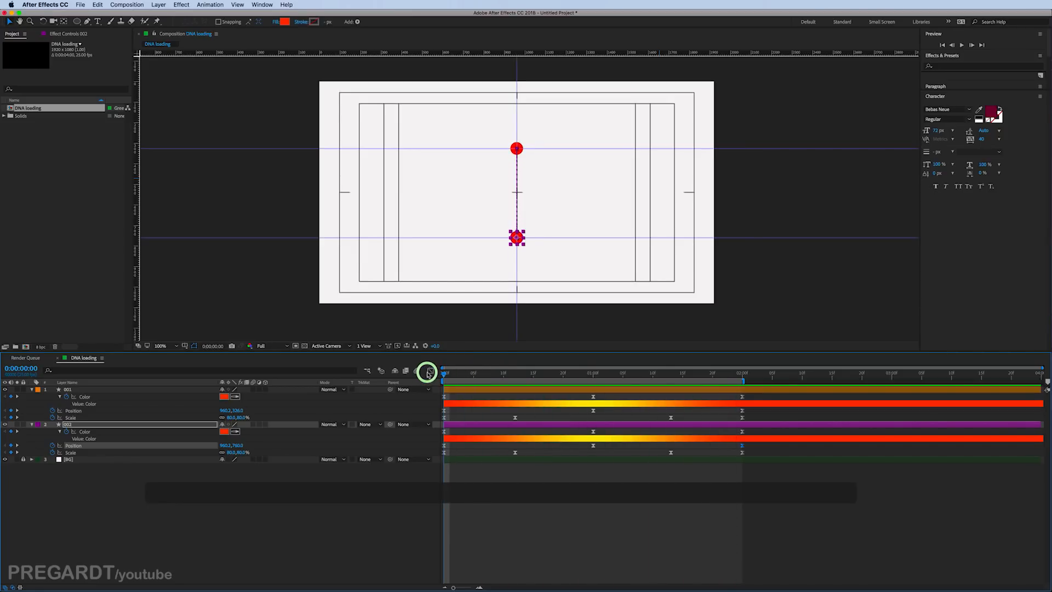
Step: Set layer 002's starting Color keyframe at 0:00:00:00 to bright cyan, 00D5FF
{"action": "left_click", "coordinate": [455, 432]}
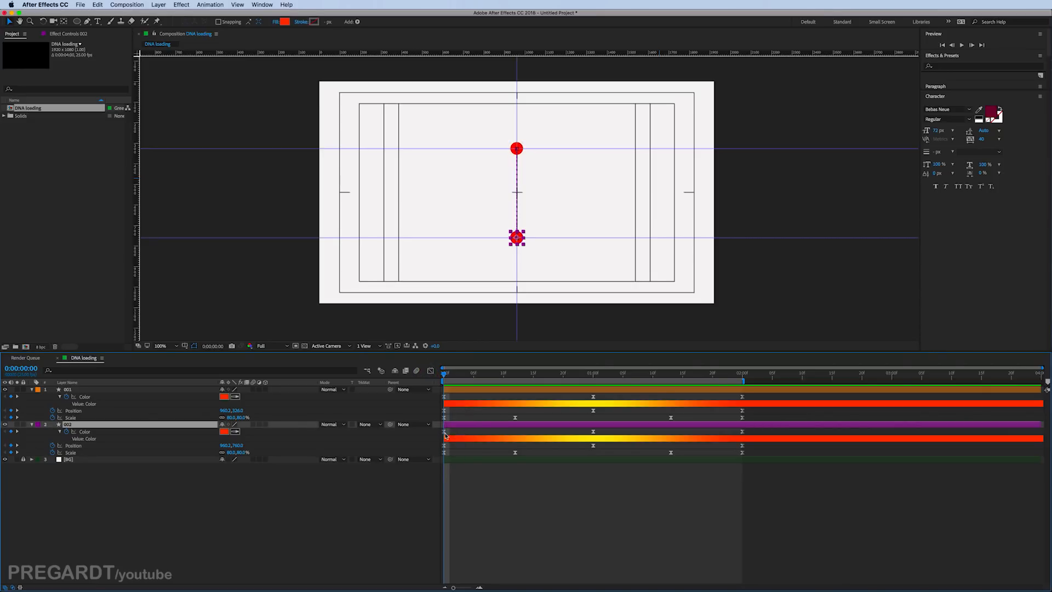
{"action": "left_click", "coordinate": [445, 433]}
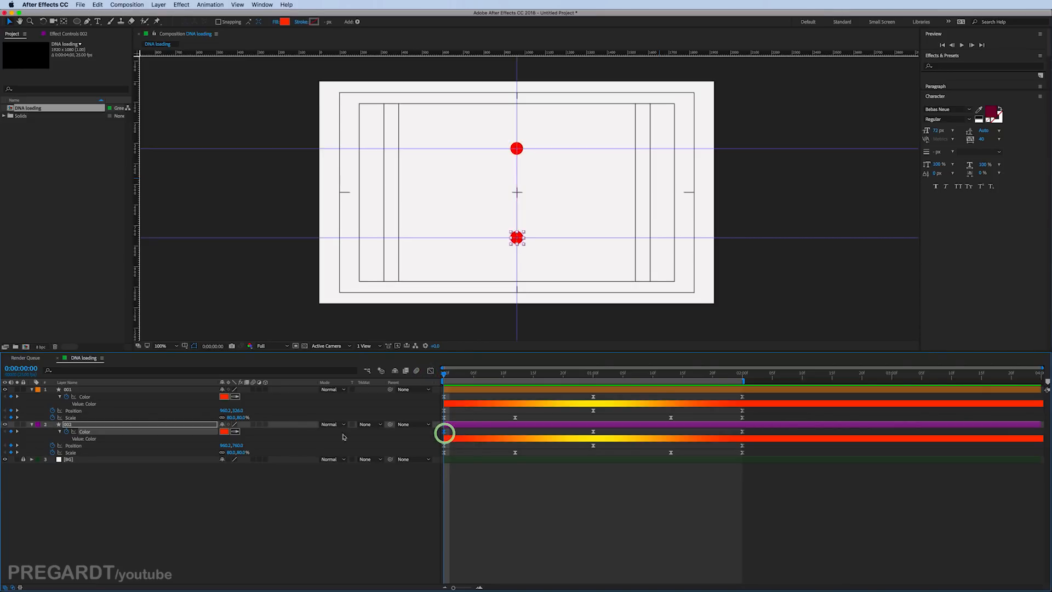
{"action": "left_click", "coordinate": [225, 432]}
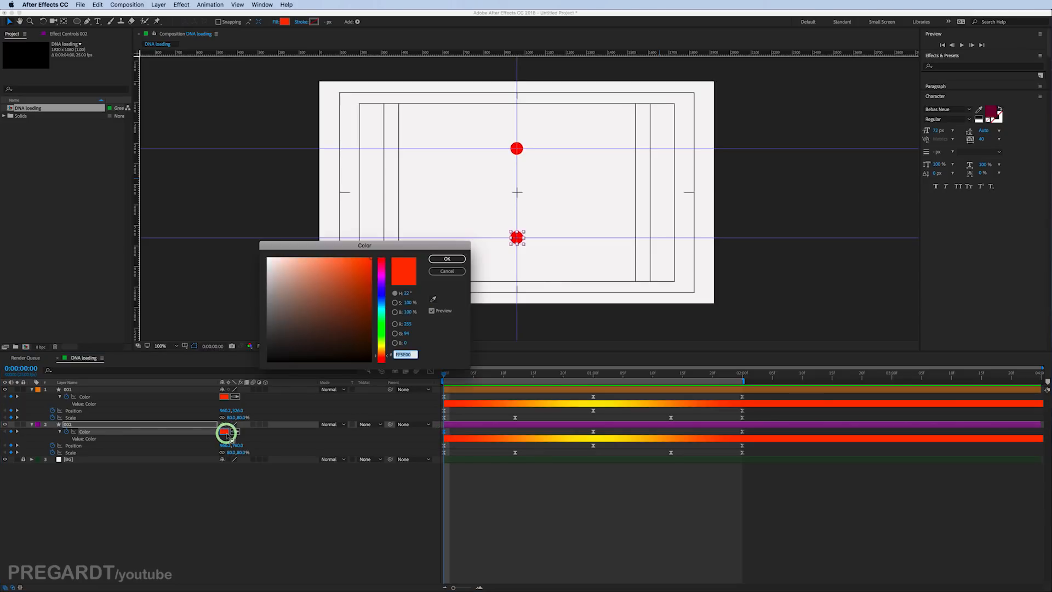
{"action": "left_click", "coordinate": [383, 308]}
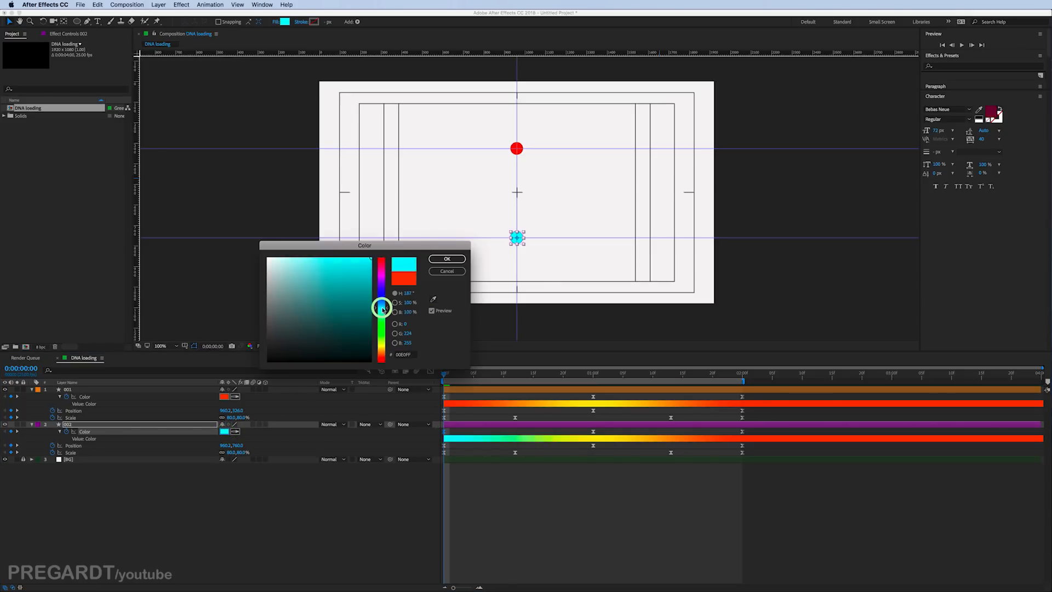
{"action": "left_click_drag", "start_coordinate": [382, 309], "coordinate": [384, 307]}
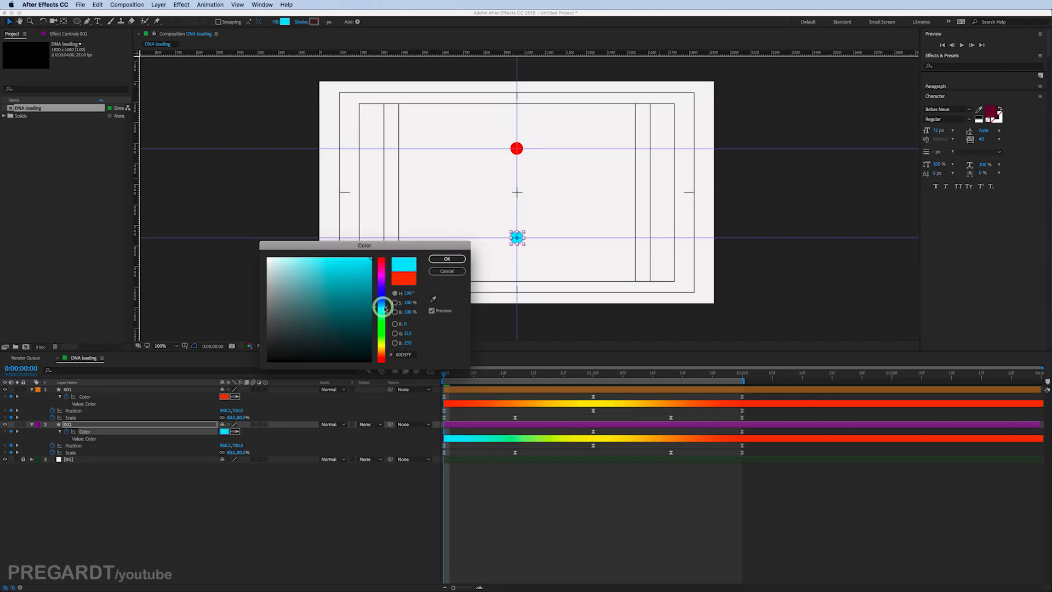
{"action": "left_click", "coordinate": [447, 260]}
Step: Replace the yellow of layer 002's Color keyframe at 0:00:01:00 with a saturated blue
{"action": "left_click_drag", "start_coordinate": [558, 372], "coordinate": [591, 373]}
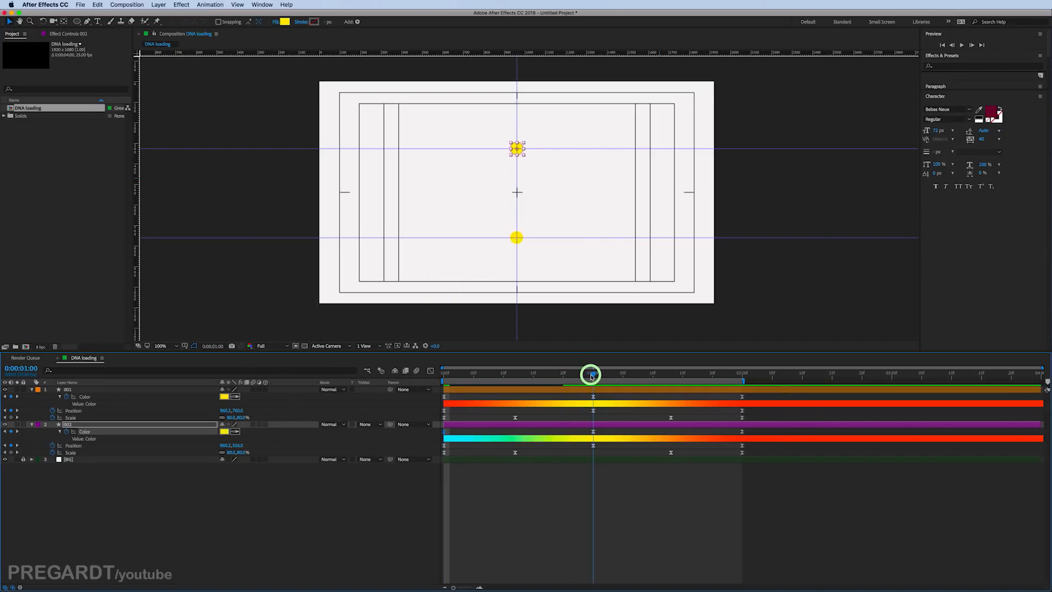
{"action": "left_click", "coordinate": [586, 438]}
{"action": "left_click", "coordinate": [332, 440]}
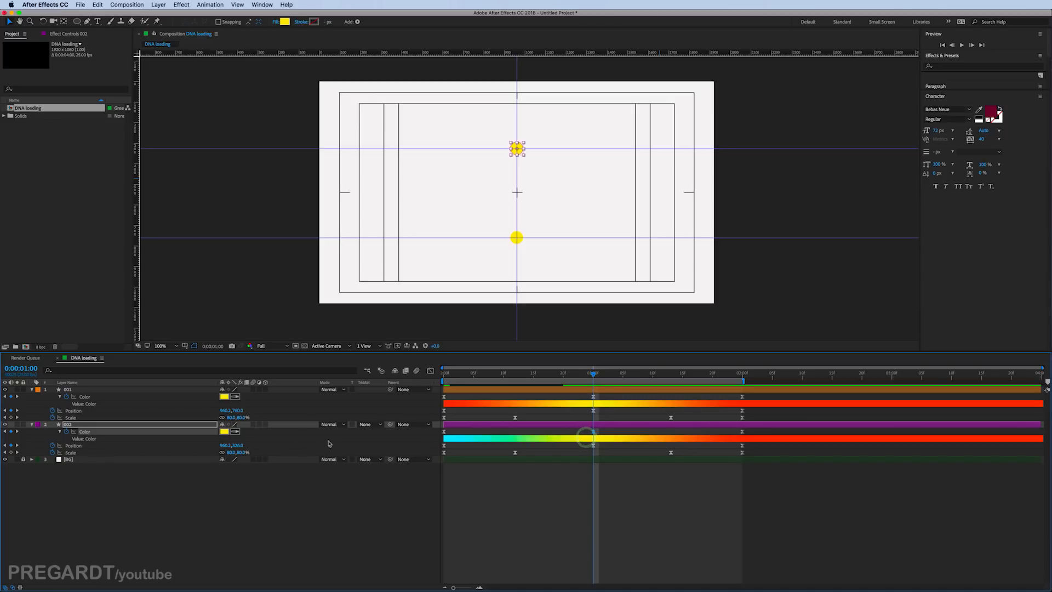
{"action": "key", "text": "super+c"}
{"action": "key", "text": "super+v"}
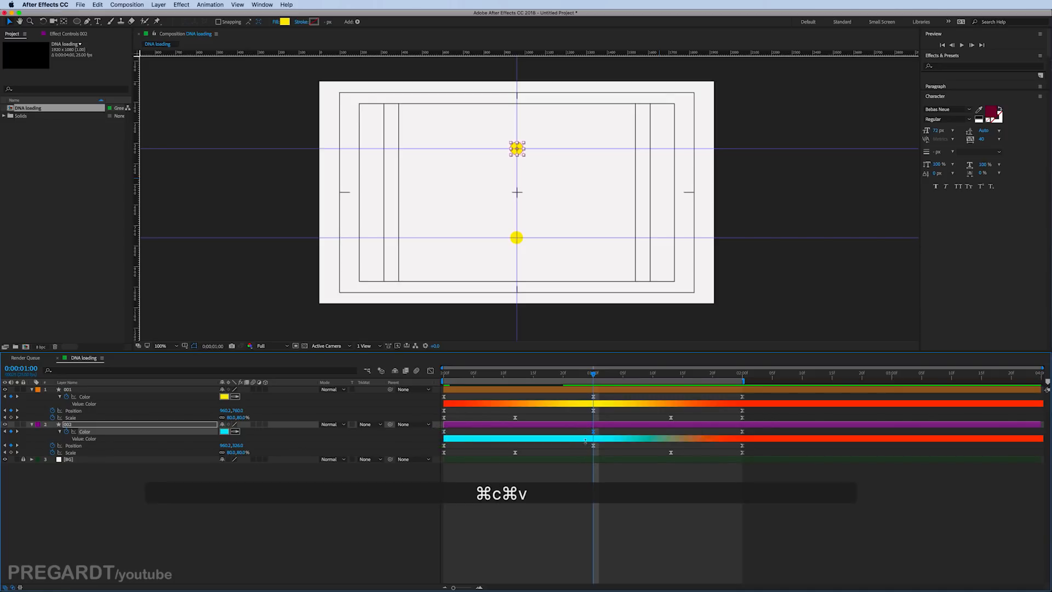
{"action": "left_click", "coordinate": [224, 431]}
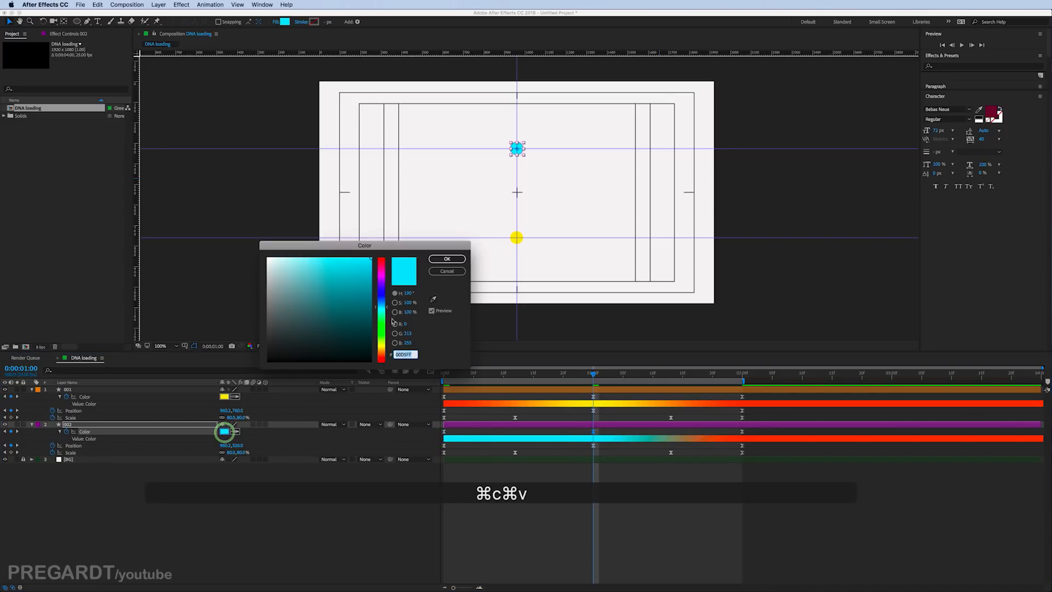
{"action": "left_click", "coordinate": [386, 301]}
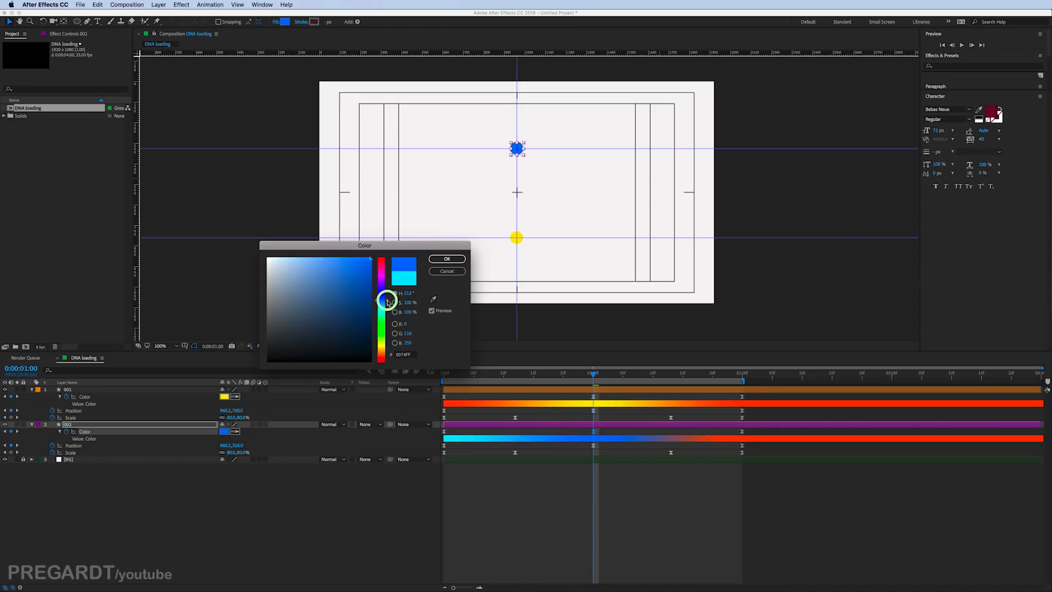
{"action": "left_click", "coordinate": [449, 258]}
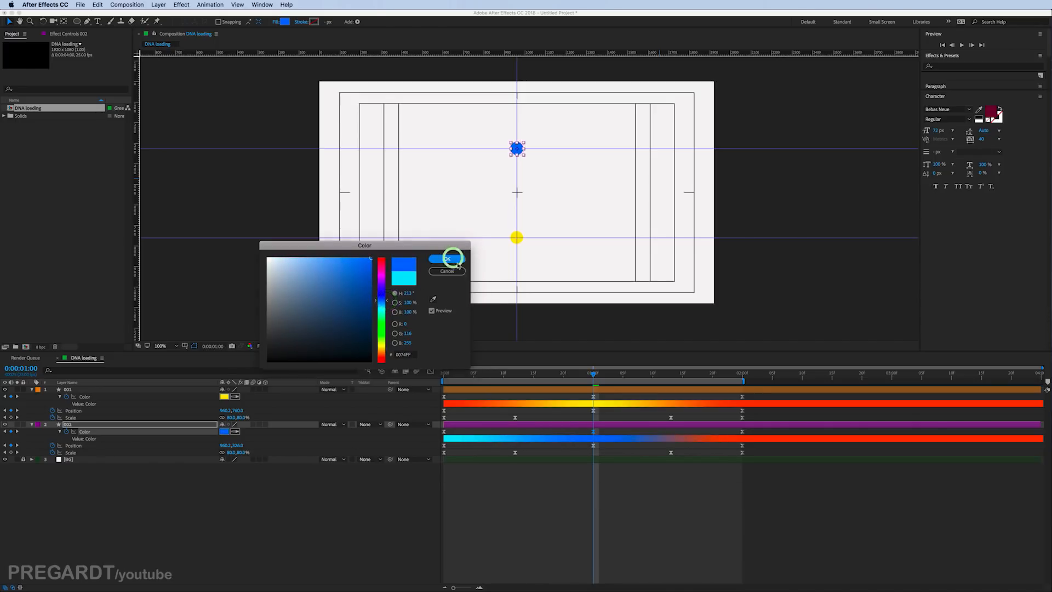
Step: Copy layer 002's cyan starting Color keyframe to 0:00:02:00 and preview both circles' animation
{"action": "left_click_drag", "start_coordinate": [615, 378], "coordinate": [742, 392]}
{"action": "left_click", "coordinate": [444, 431]}
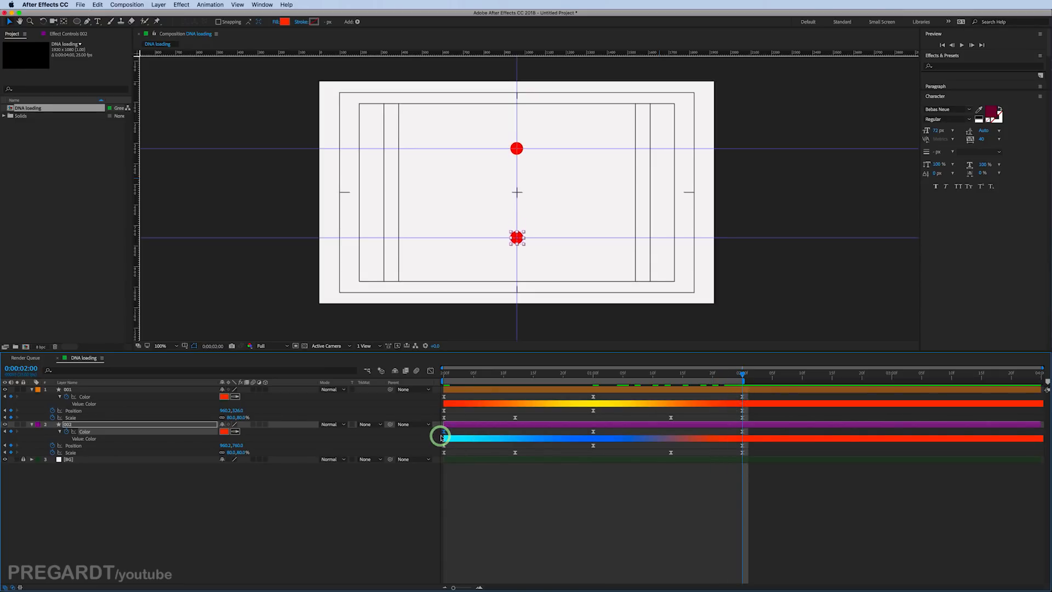
{"action": "key", "text": "ctrl+c"}
{"action": "key", "text": "ctrl+v"}
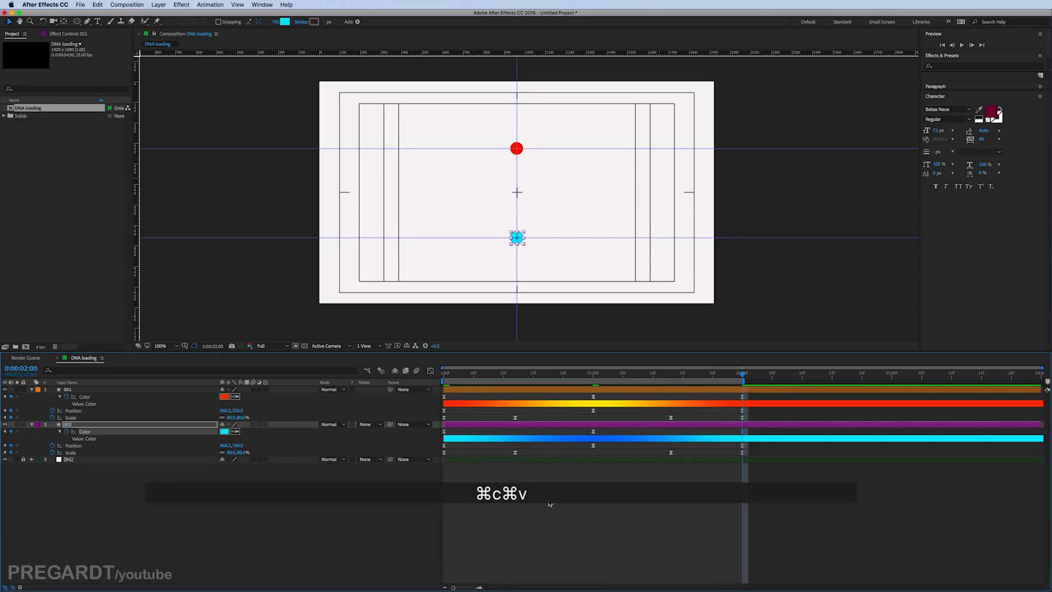
{"action": "key", "text": "0"}
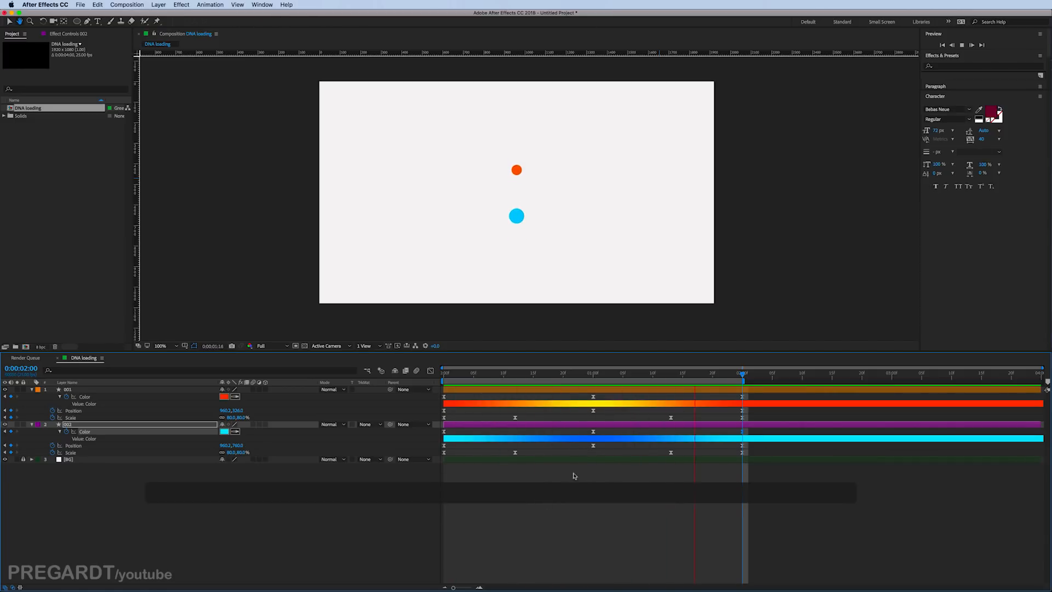
{"action": "key", "text": "space"}
Step: Split layer 001 at 0:00:01:00 and move its second half, 003, beneath layer 002
{"action": "left_click_drag", "start_coordinate": [570, 373], "coordinate": [594, 404]}
{"action": "left_click", "coordinate": [506, 396]}
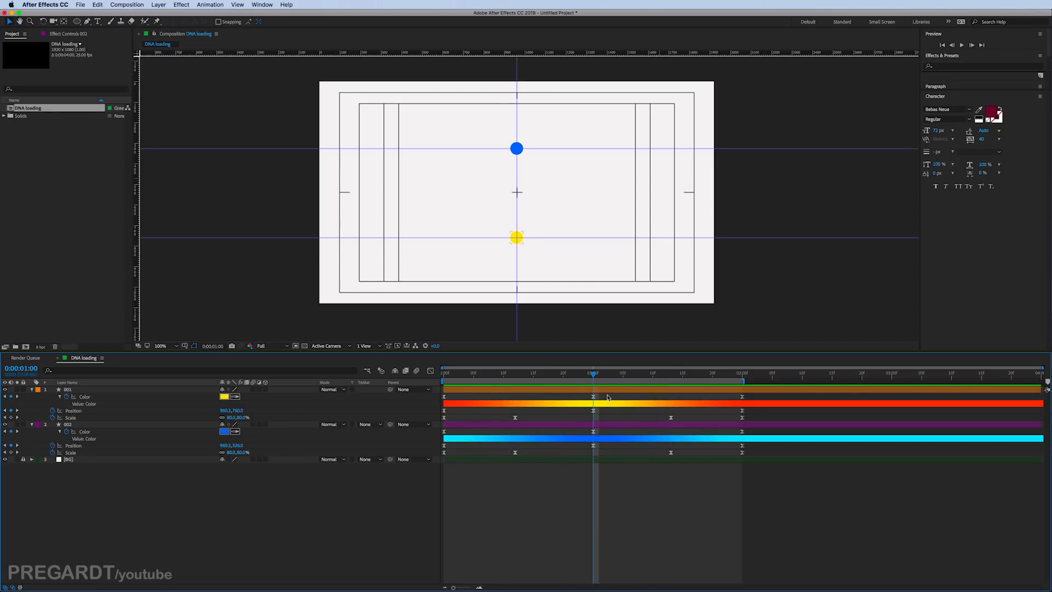
{"action": "left_click", "coordinate": [607, 391]}
{"action": "key", "text": "super+shift+d"}
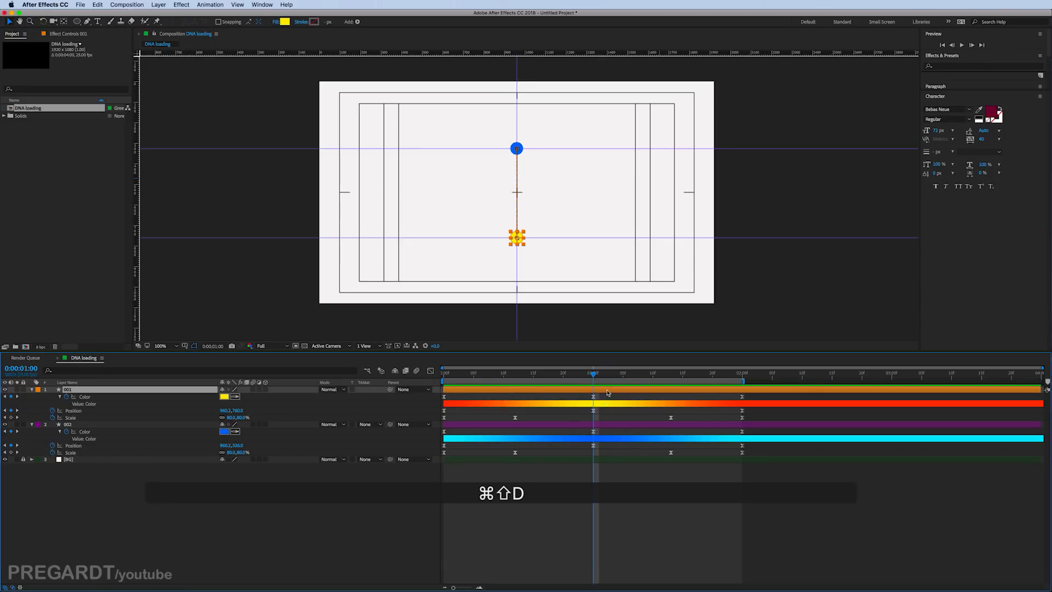
{"action": "left_click_drag", "start_coordinate": [197, 392], "coordinate": [212, 437]}
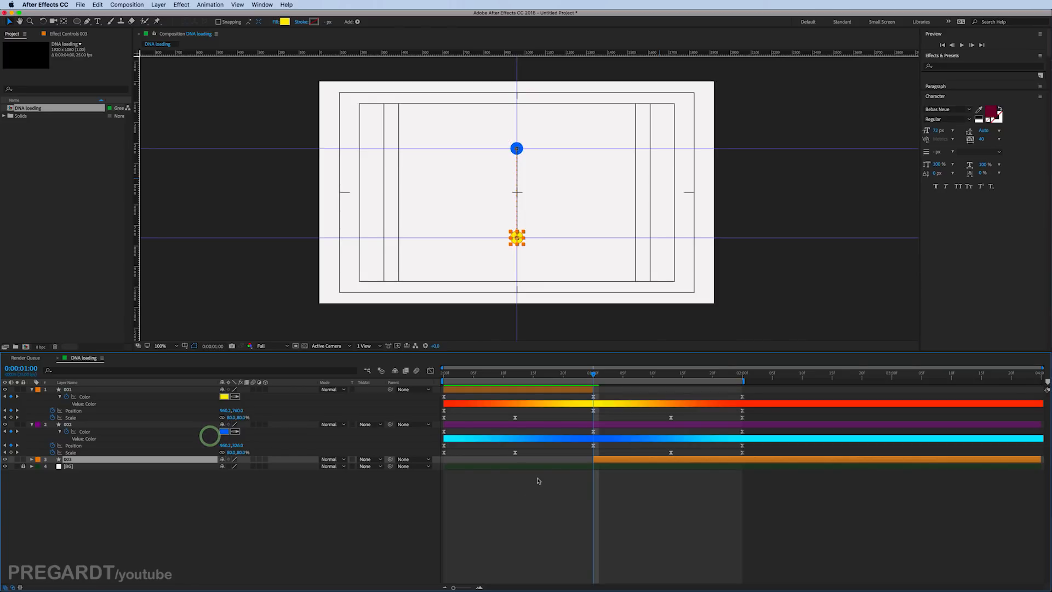
Step: Preview how the circles pass in front of and behind each other in both halves of the loop
{"action": "left_click_drag", "start_coordinate": [561, 375], "coordinate": [679, 379]}
{"action": "left_click", "coordinate": [655, 418]}
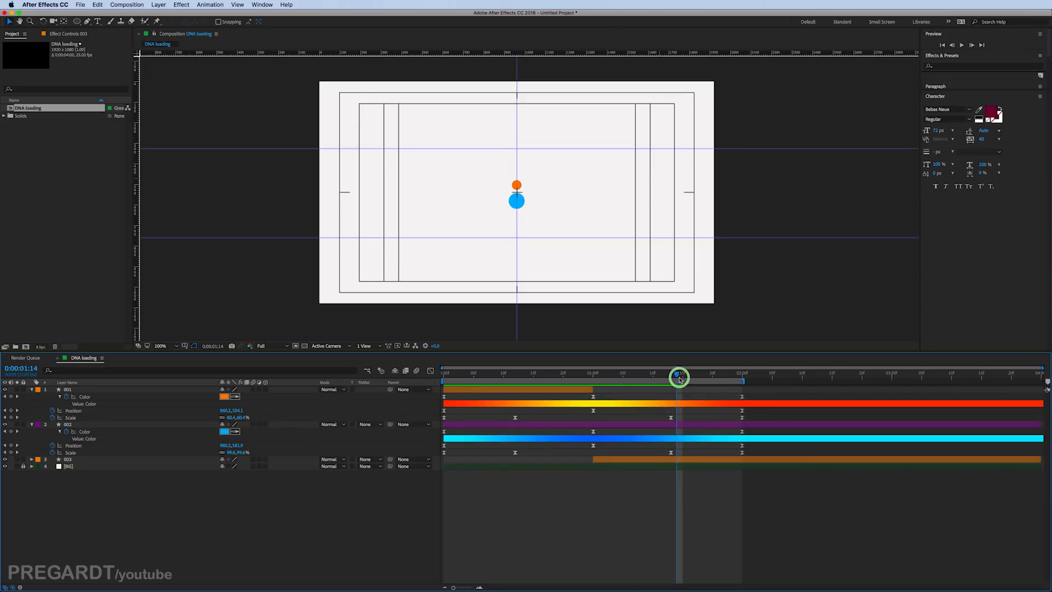
{"action": "key", "text": "0"}
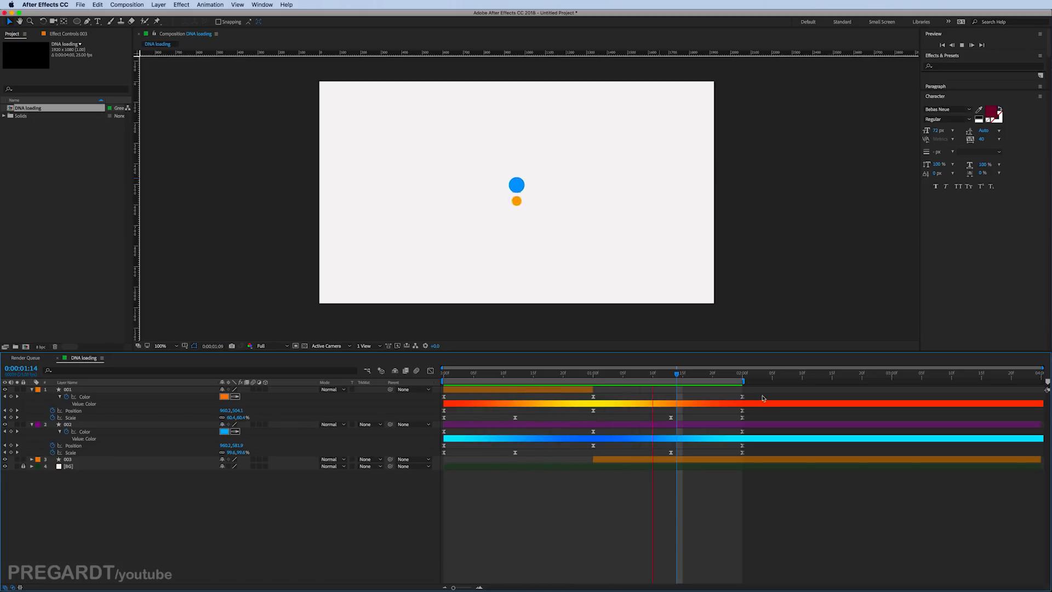
{"action": "key", "text": "space"}
{"action": "left_click", "coordinate": [637, 374]}
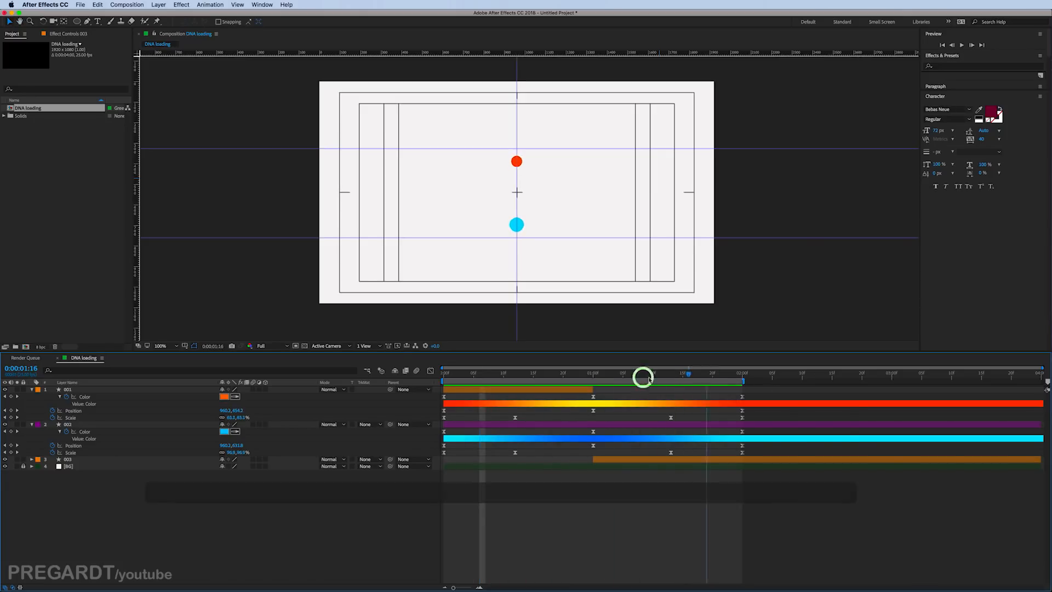
Step: Pre-compose layers 001, 002 and 003 into a new composition named DNA, moving all attributes
{"action": "left_click", "coordinate": [575, 392]}
{"action": "left_click", "coordinate": [607, 462], "text": "shift"}
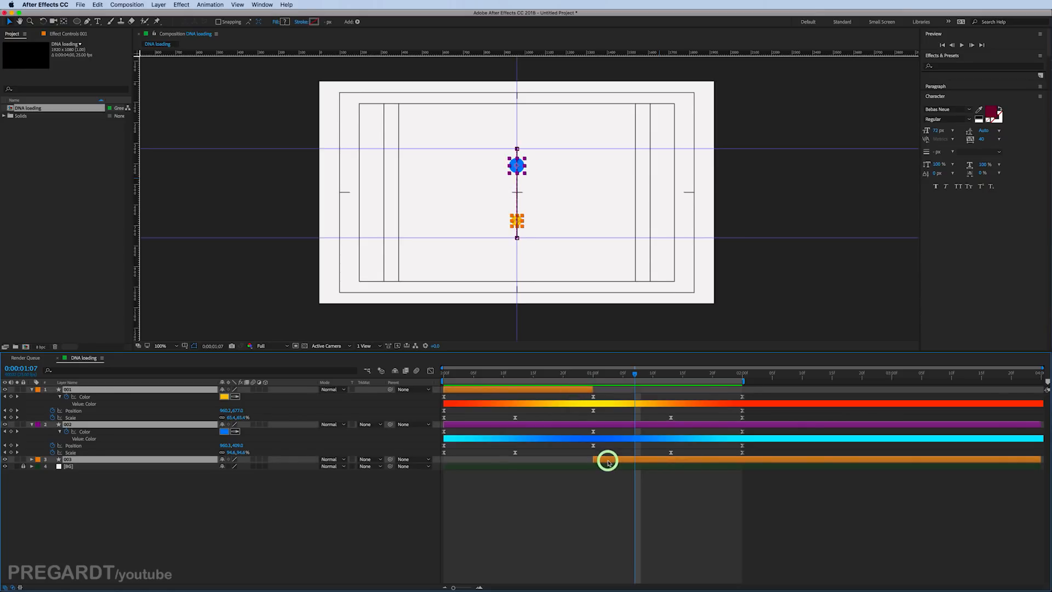
{"action": "right_click", "coordinate": [607, 462]}
{"action": "left_click", "coordinate": [622, 514]}
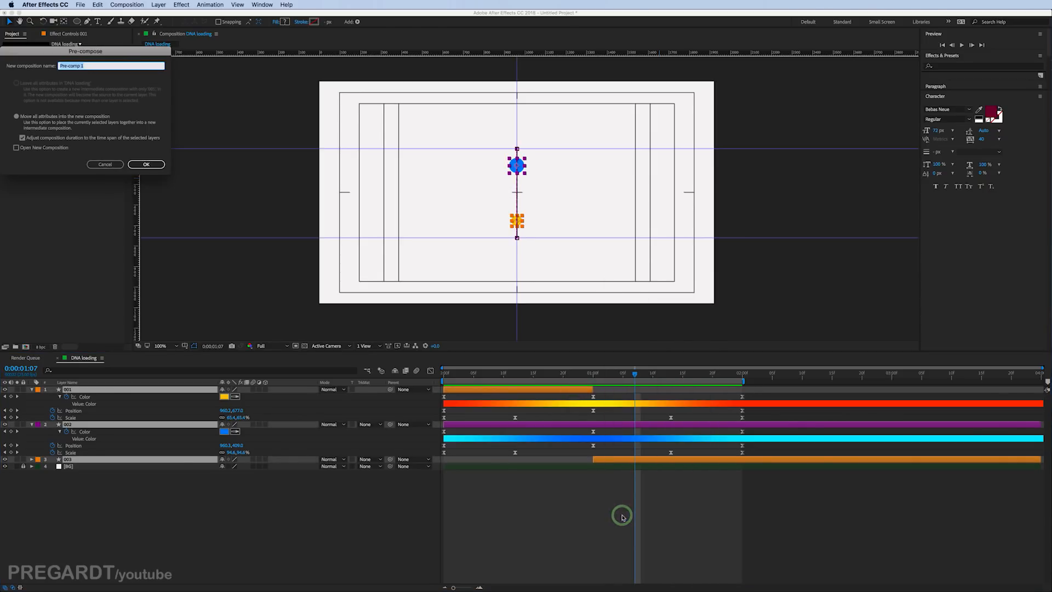
{"action": "type", "text": "DNA"}
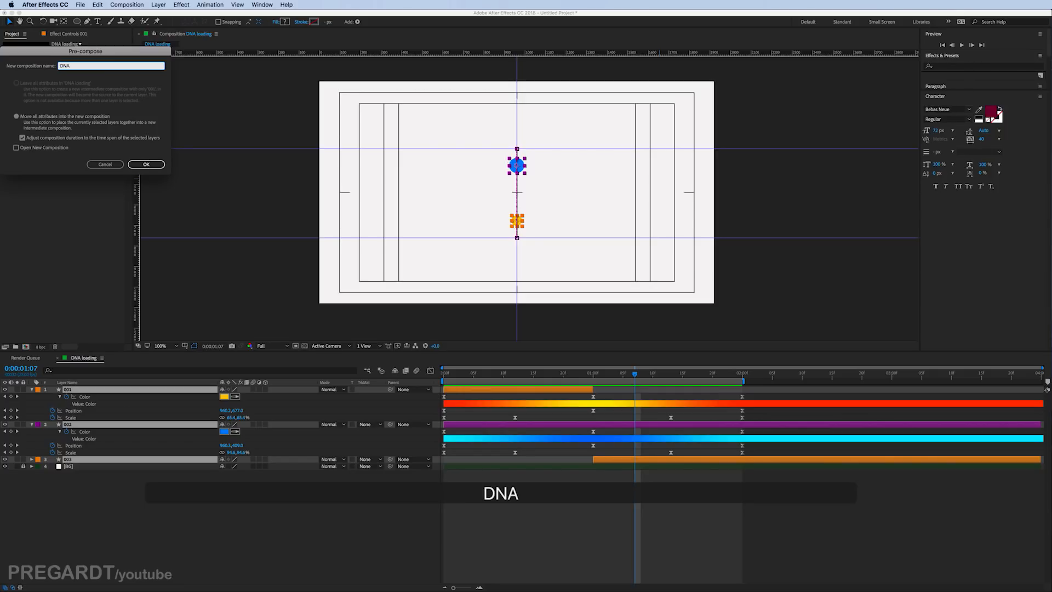
{"action": "key", "text": "Return"}
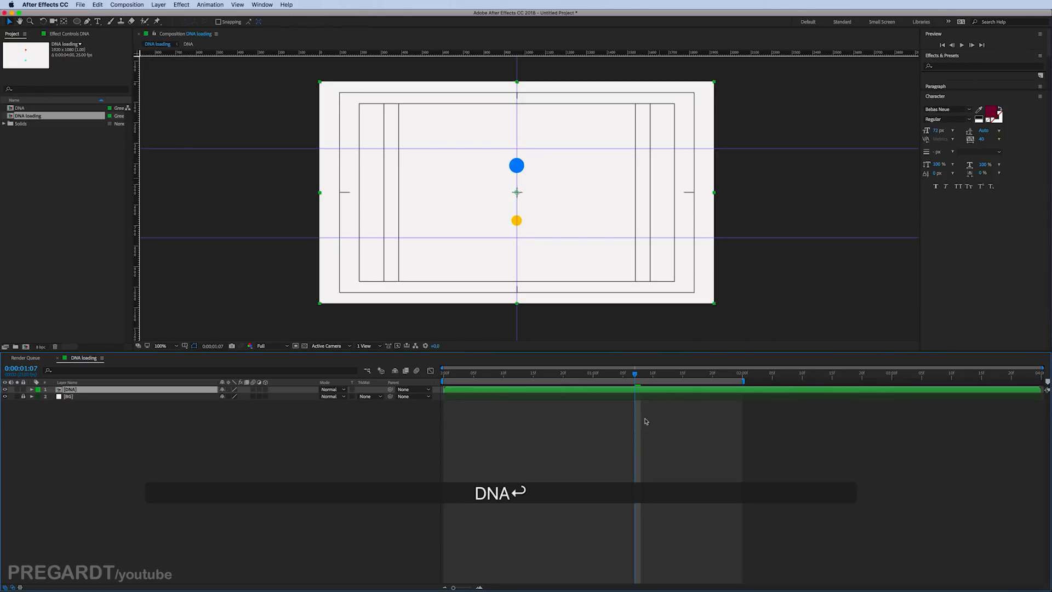
Step: Resize the DNA composition to 250 px wide and 839 px high, then preview the circles inside the narrower frame
{"action": "double_click", "coordinate": [630, 389]}
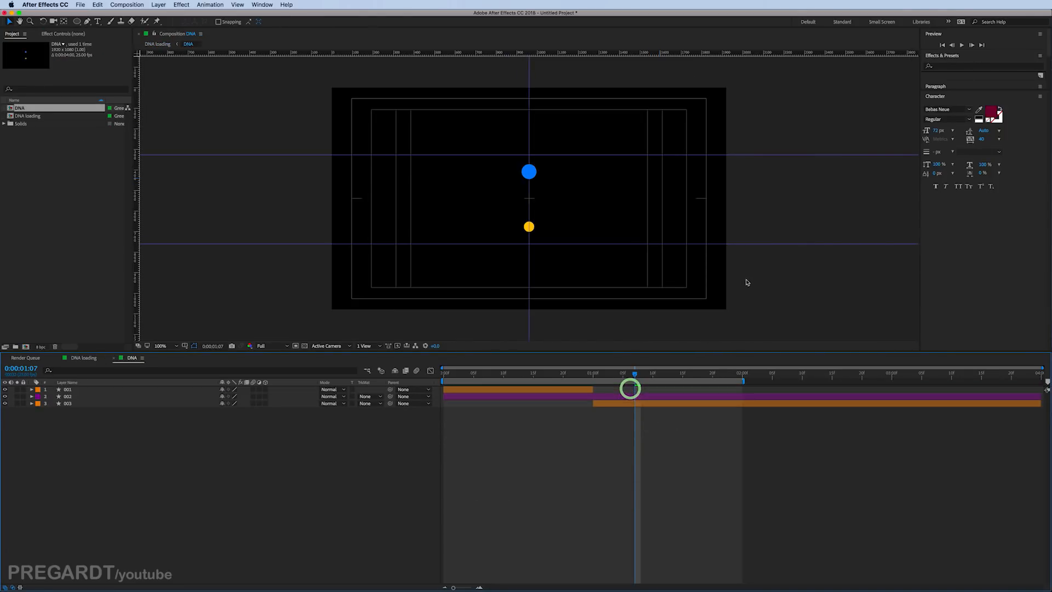
{"action": "right_click", "coordinate": [747, 277]}
{"action": "left_click", "coordinate": [757, 299]}
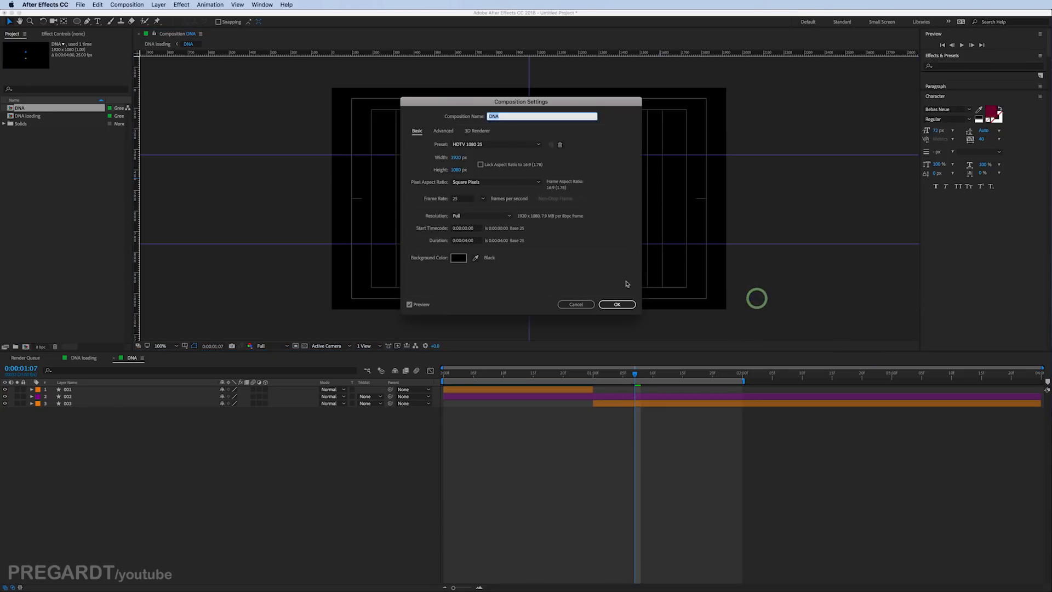
{"action": "left_click_drag", "start_coordinate": [507, 104], "coordinate": [319, 97]}
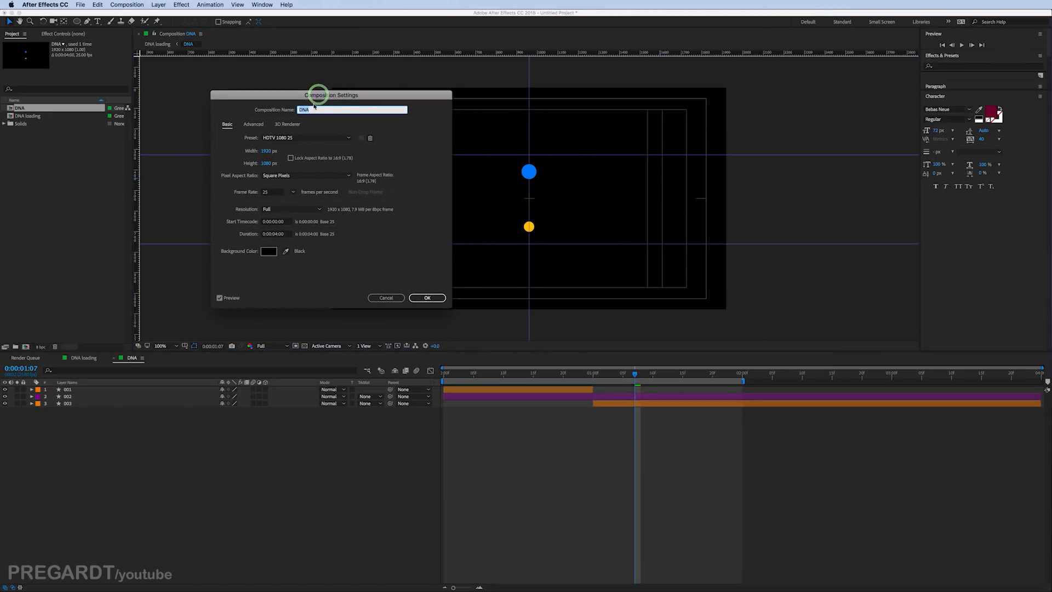
{"action": "left_click_drag", "start_coordinate": [267, 153], "coordinate": [192, 157]}
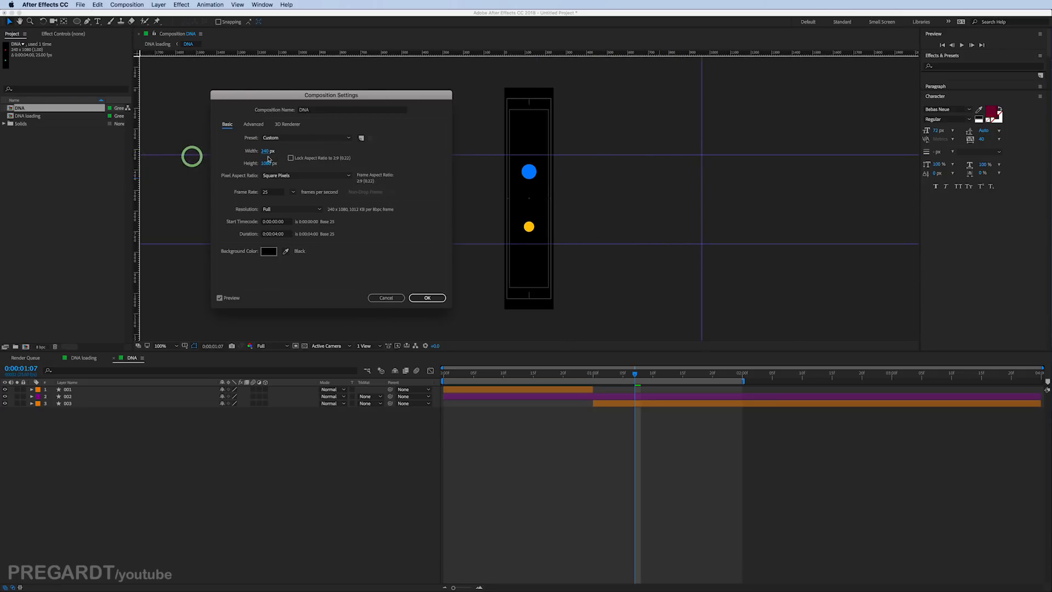
{"action": "left_click_drag", "start_coordinate": [266, 164], "coordinate": [181, 169]}
{"action": "left_click_drag", "start_coordinate": [265, 167], "coordinate": [250, 167]}
{"action": "left_click", "coordinate": [265, 150]}
{"action": "type", "text": "250"}
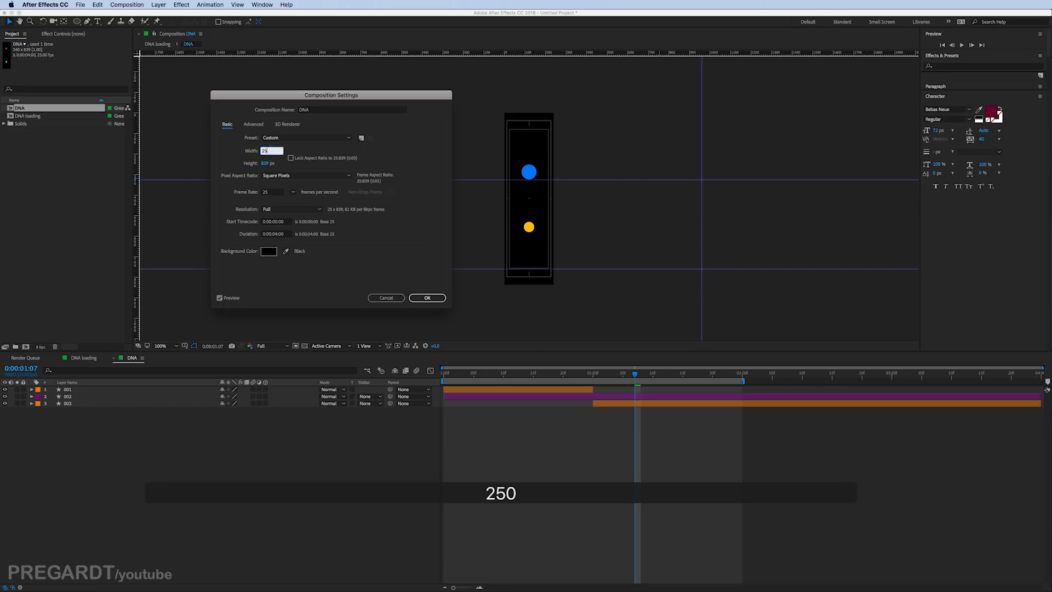
{"action": "key", "text": "Return"}
{"action": "key", "text": "0"}
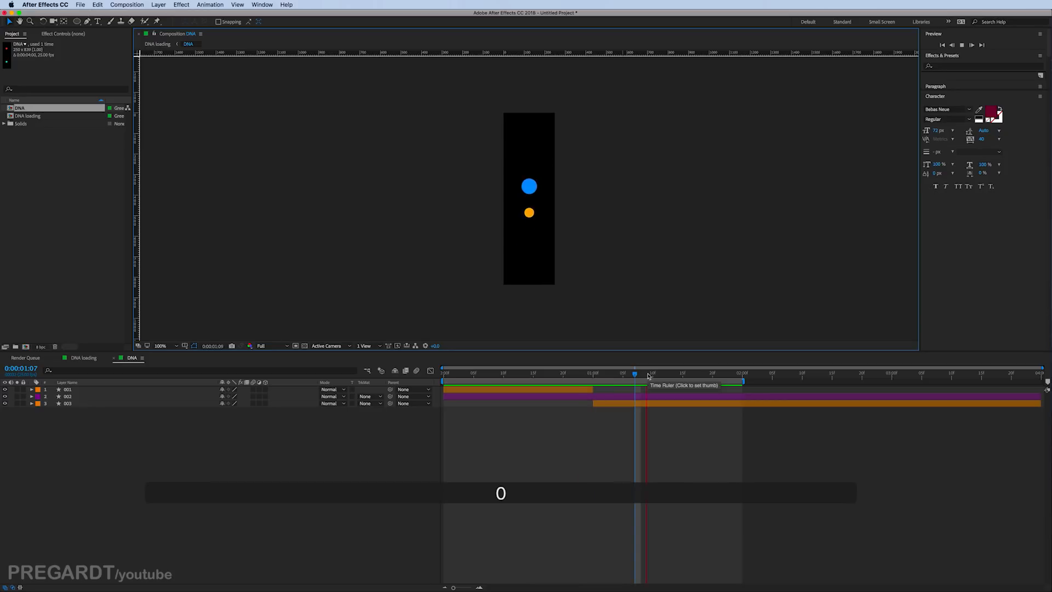
Step: Apply Easy Ease to all Color, Position and Scale keyframes of layers 001, 002 and 003
{"action": "left_click", "coordinate": [600, 444]}
{"action": "left_click", "coordinate": [589, 442]}
{"action": "key", "text": "u"}
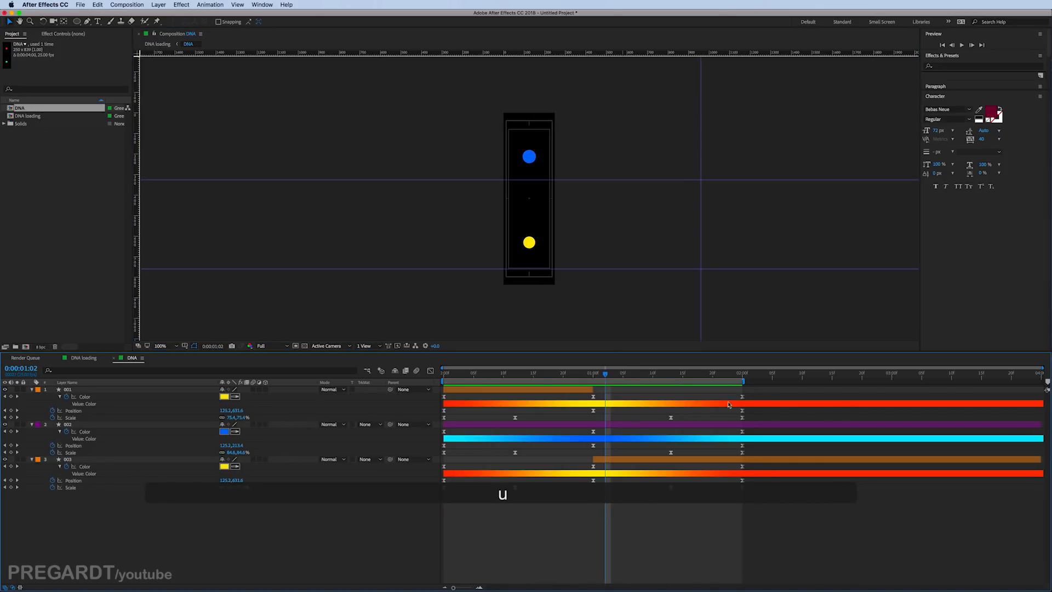
{"action": "left_click_drag", "start_coordinate": [748, 398], "coordinate": [437, 507]}
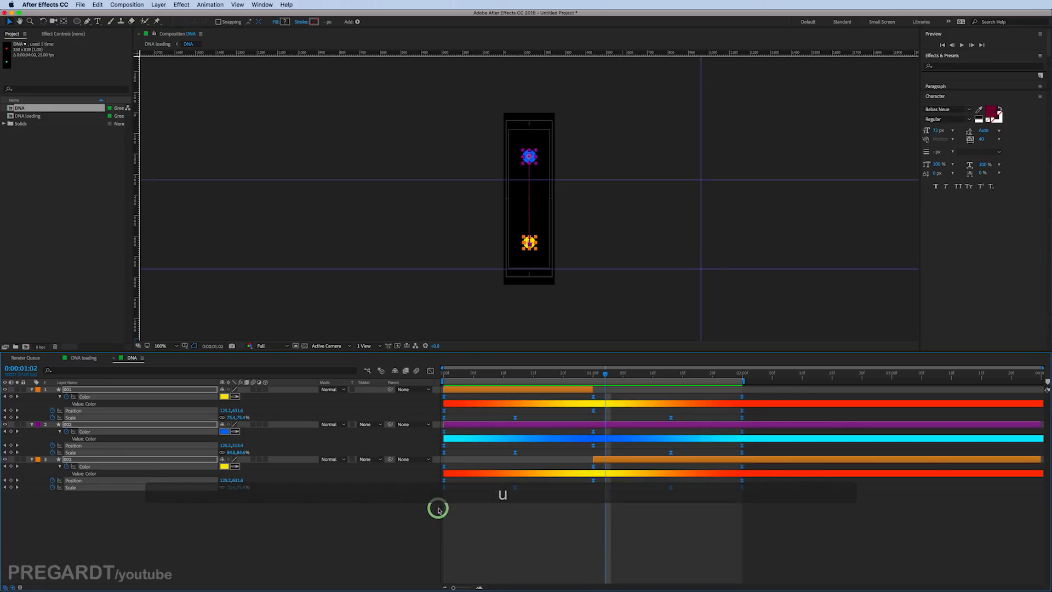
{"action": "key", "text": "F9"}
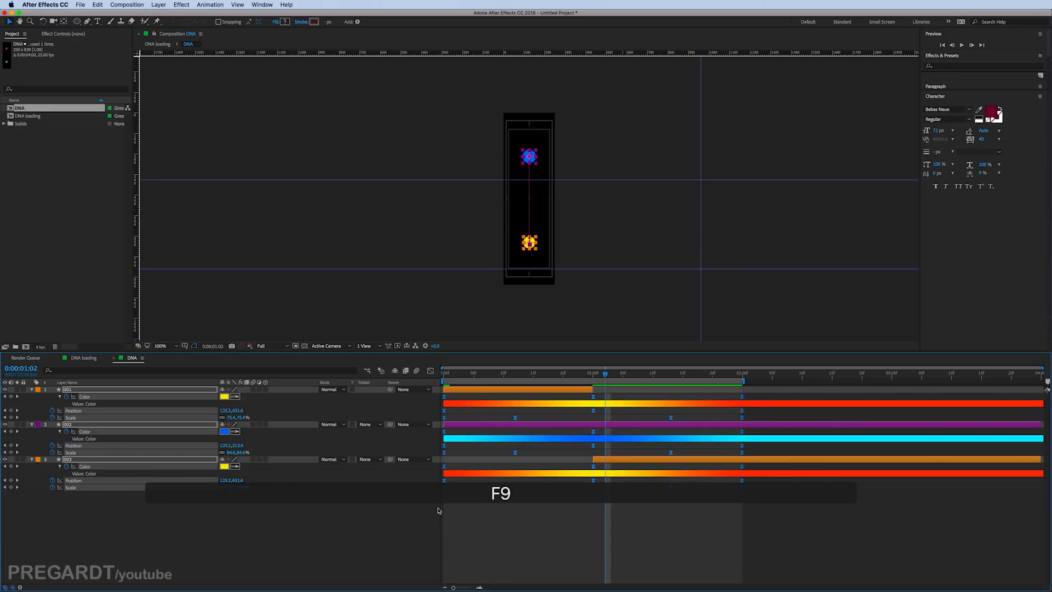
{"action": "key", "text": "u"}
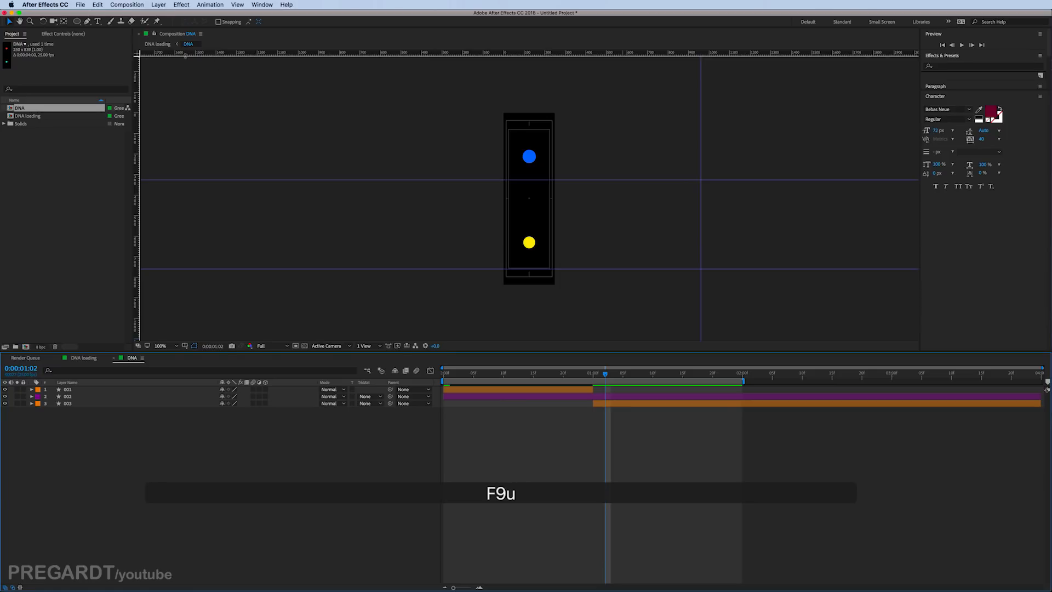
Step: Return to the DNA loading composition and duplicate the DNA layer until there are twelve DNA layers
{"action": "left_click", "coordinate": [159, 44]}
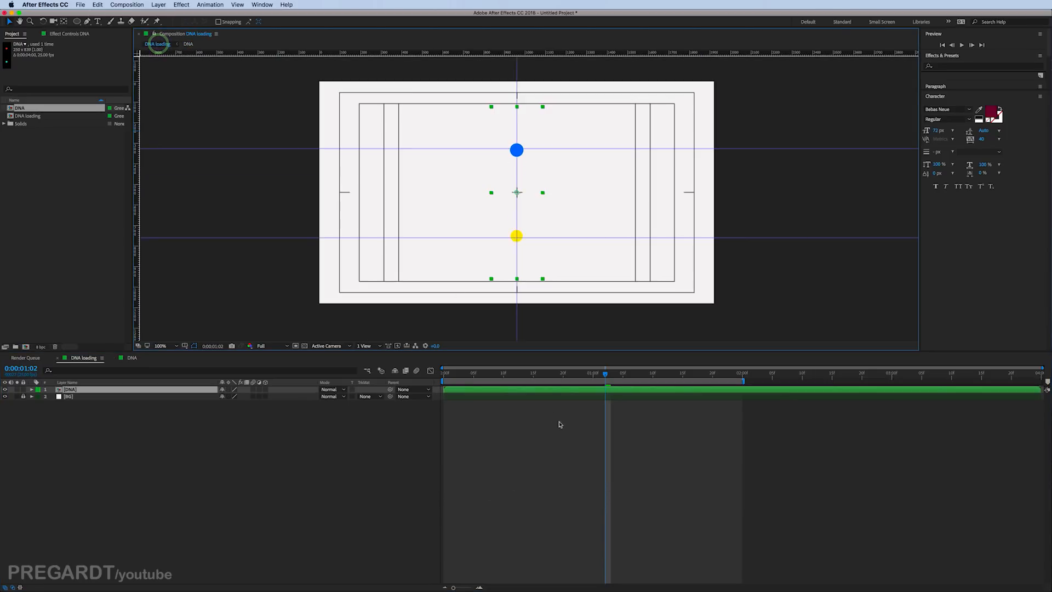
{"action": "left_click", "coordinate": [542, 405]}
{"action": "left_click", "coordinate": [535, 391]}
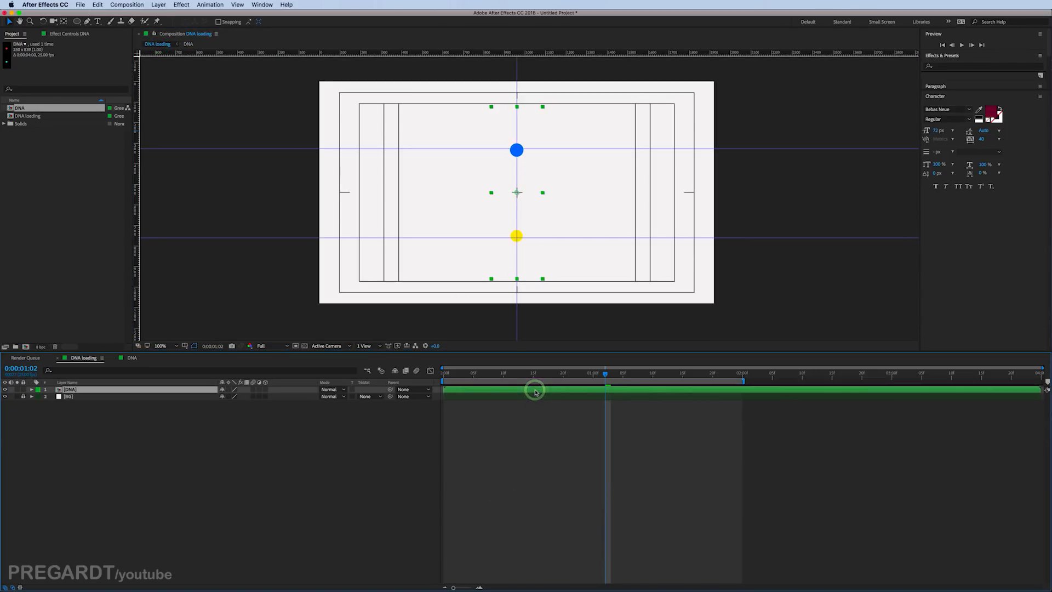
{"action": "key", "text": "super+c"}
{"action": "key", "text": "super+v"}
{"action": "key", "text": "super+v"}
{"action": "key", "text": "super+v"}
{"action": "key", "text": "super+v"}
{"action": "key", "text": "super+v"}
{"action": "key", "text": "super+v"}
{"action": "key", "text": "super+v"}
{"action": "key", "text": "super+v"}
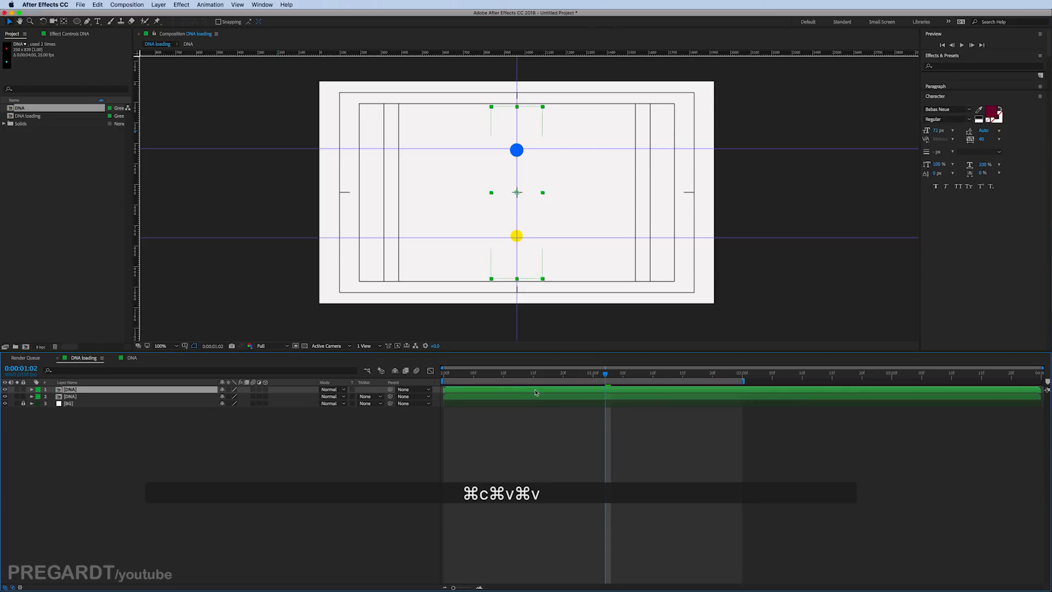
{"action": "key", "text": "super+v"}
{"action": "key", "text": "super+v"}
{"action": "key", "text": "super+v"}
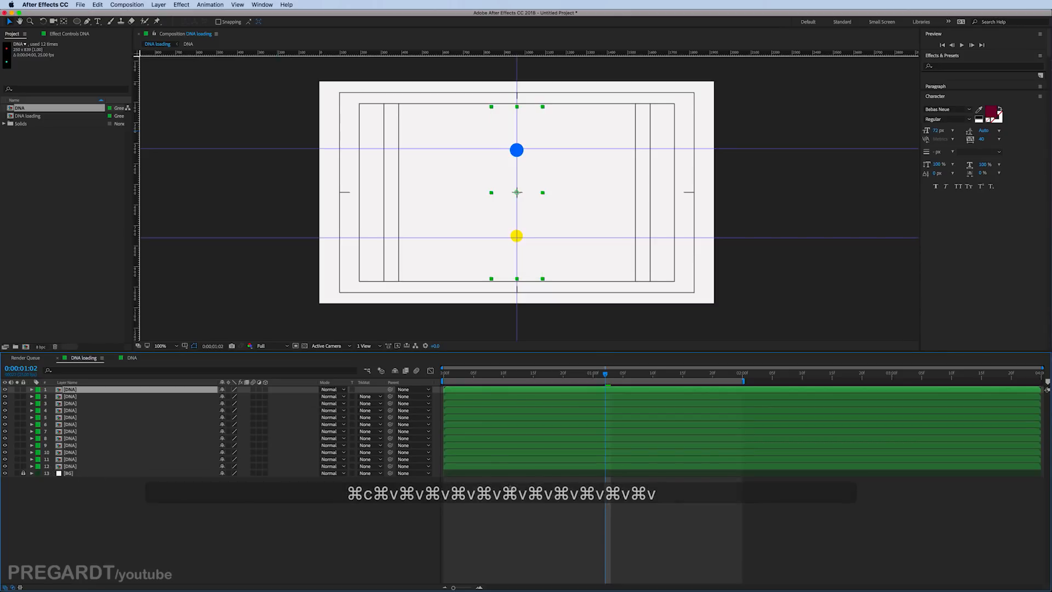
{"action": "left_click", "coordinate": [490, 508]}
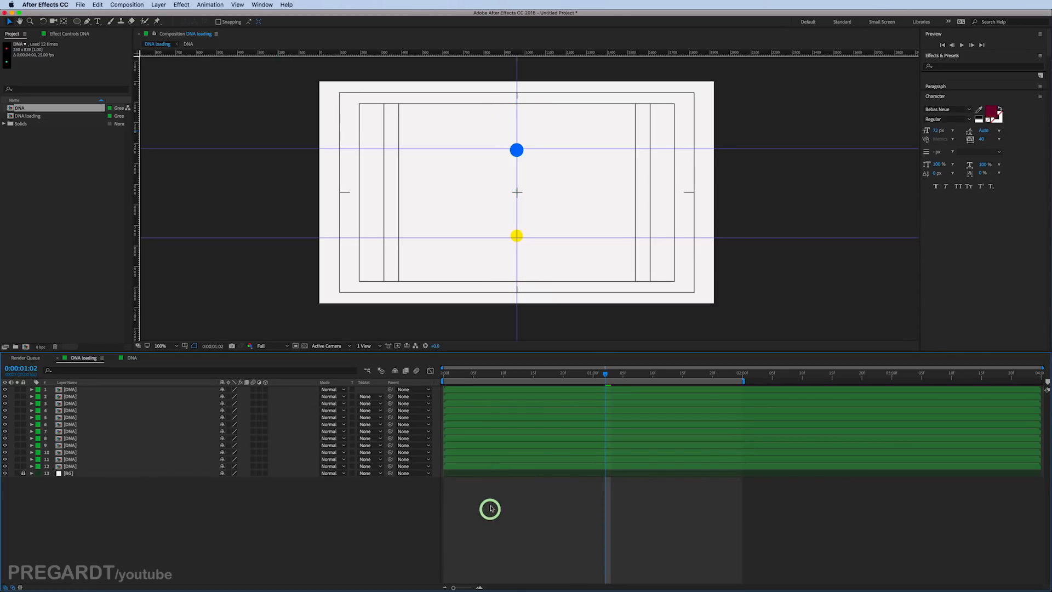
Step: Move the top DNA layer horizontally to about x 420 and the lowest DNA layer to about x 1500
{"action": "left_click", "coordinate": [504, 391]}
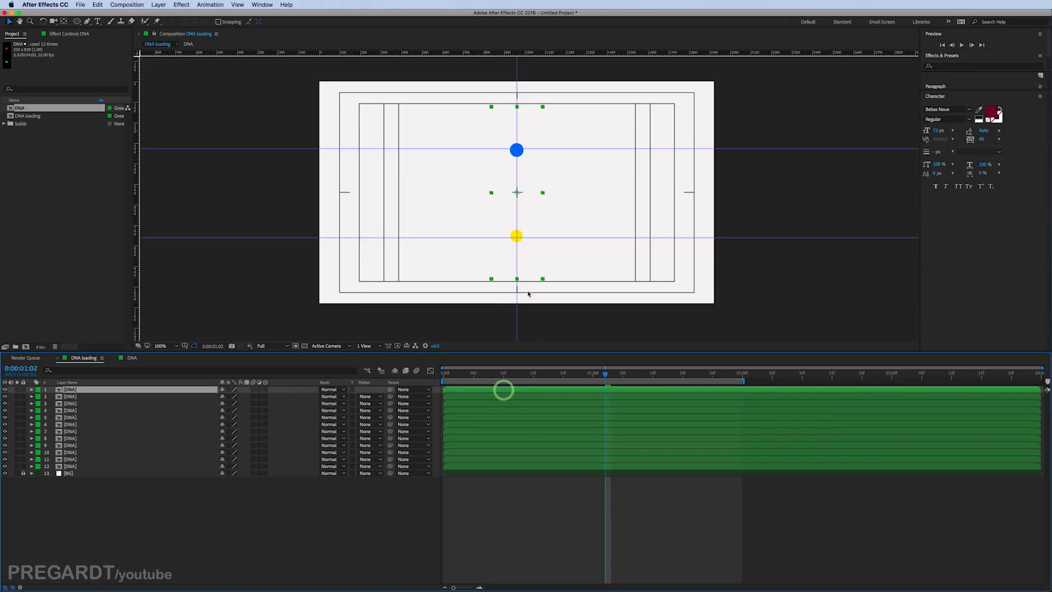
{"action": "left_click_drag", "start_coordinate": [514, 155], "coordinate": [406, 164]}
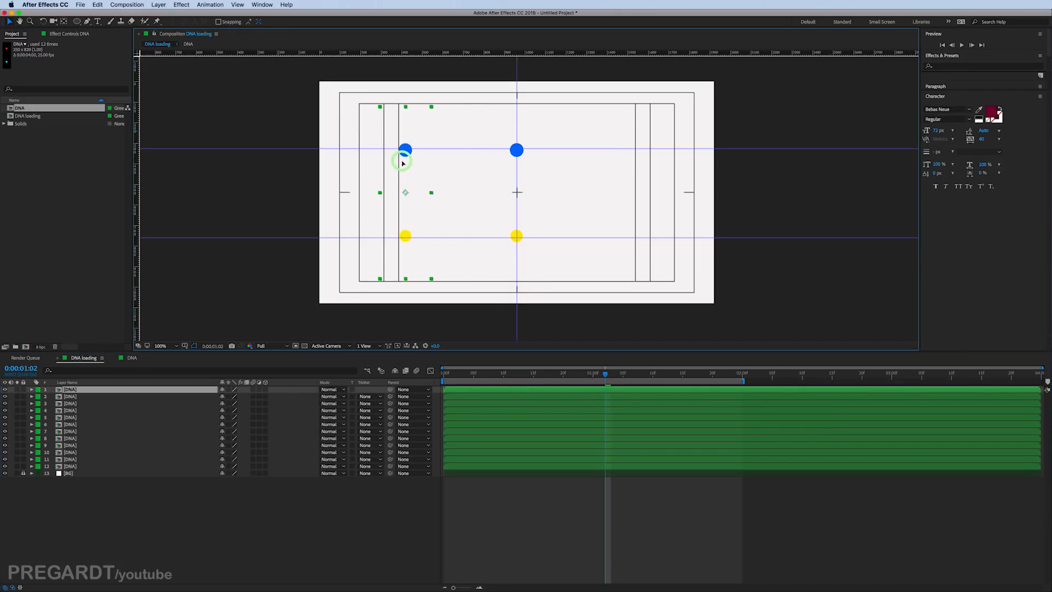
{"action": "left_click", "coordinate": [523, 466]}
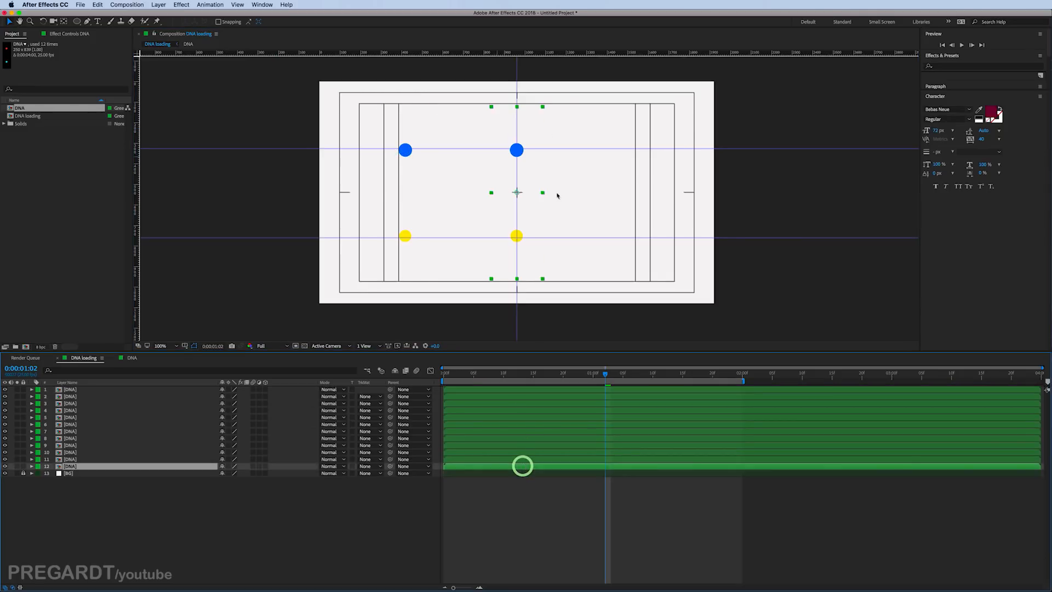
{"action": "left_click_drag", "start_coordinate": [524, 155], "coordinate": [634, 161]}
{"action": "key", "text": "Return"}
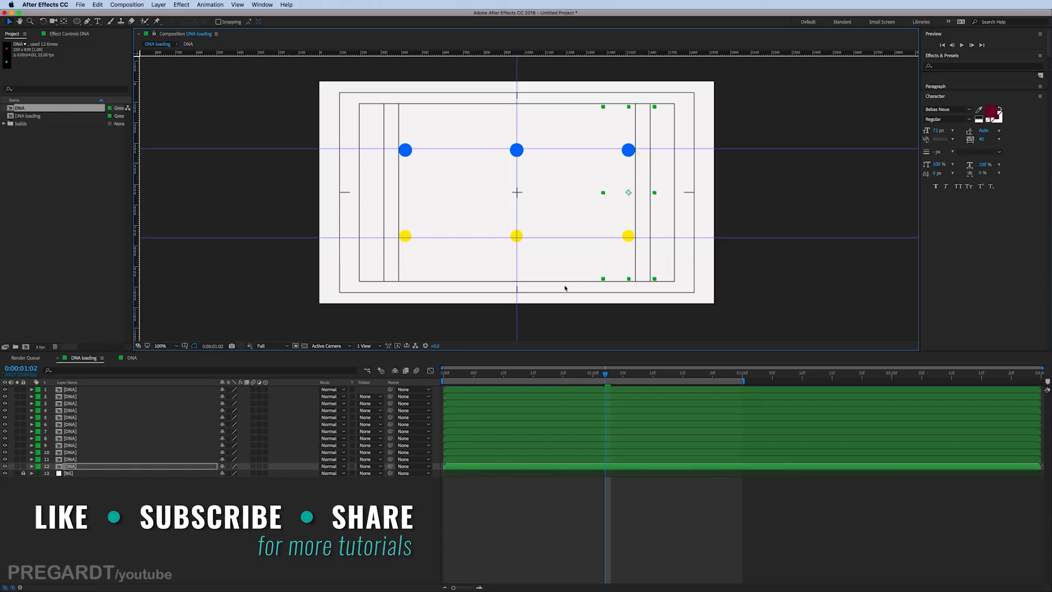
Step: Distribute all twelve DNA layers evenly by their horizontal centers between the two outer ones and preview the rows
{"action": "left_click", "coordinate": [261, 5]}
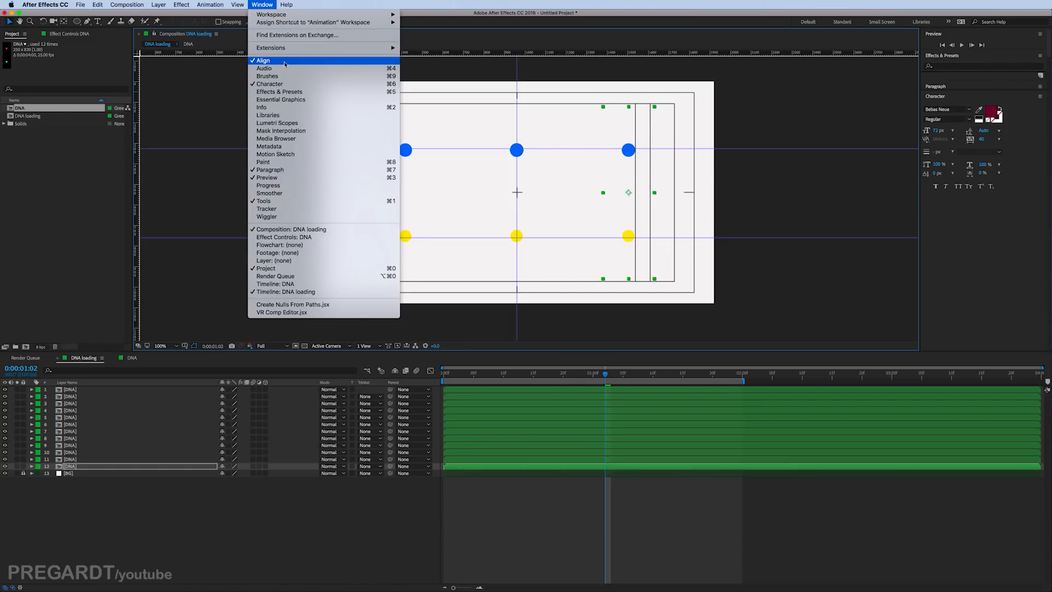
{"action": "left_click", "coordinate": [496, 507]}
{"action": "left_click", "coordinate": [488, 391]}
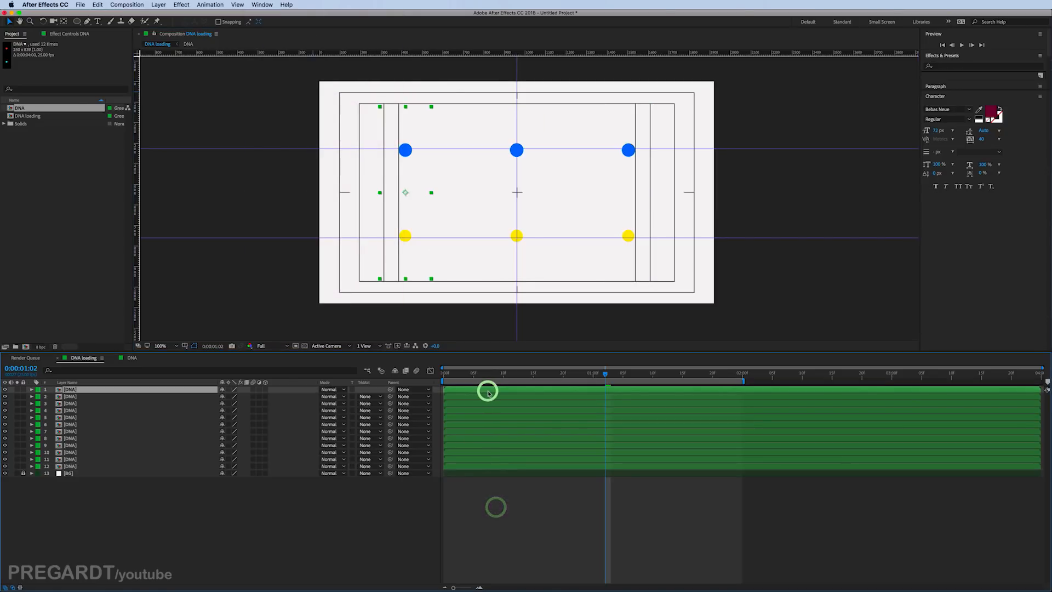
{"action": "left_click", "coordinate": [504, 466], "text": "shift"}
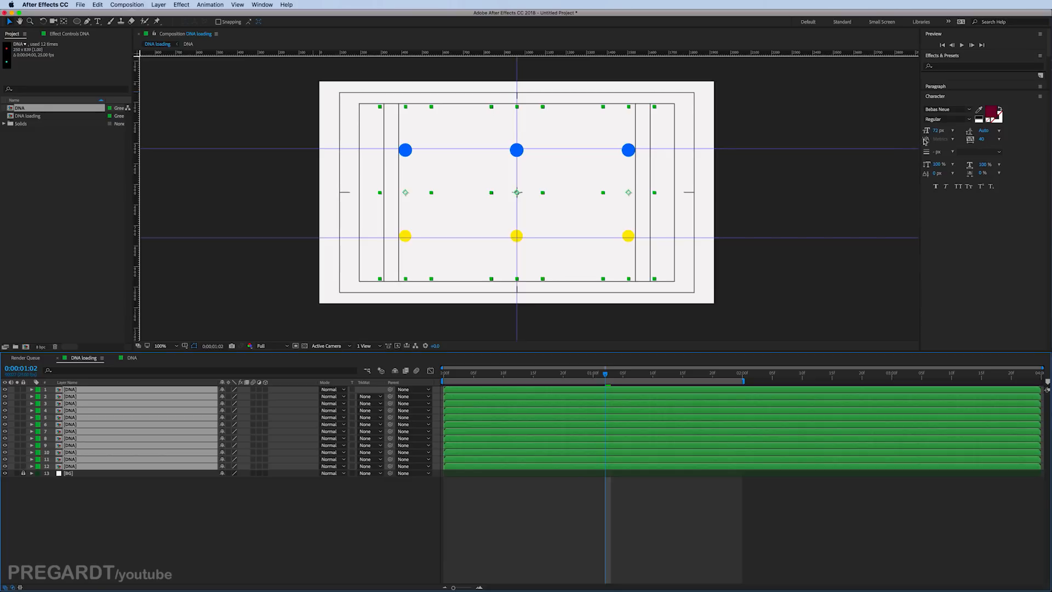
{"action": "left_click_drag", "start_coordinate": [958, 90], "coordinate": [960, 177]}
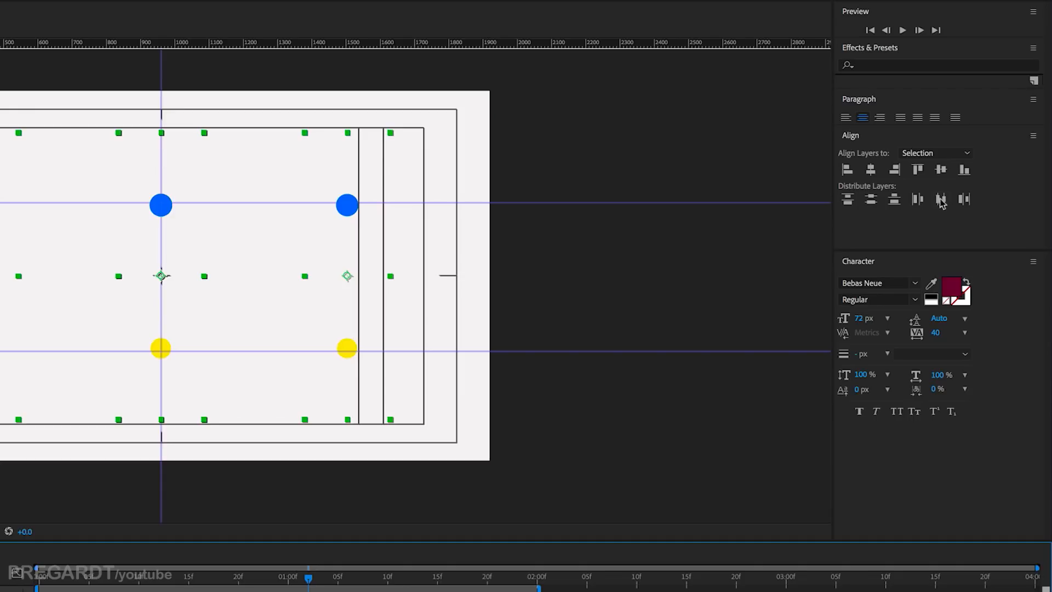
{"action": "left_click", "coordinate": [939, 202]}
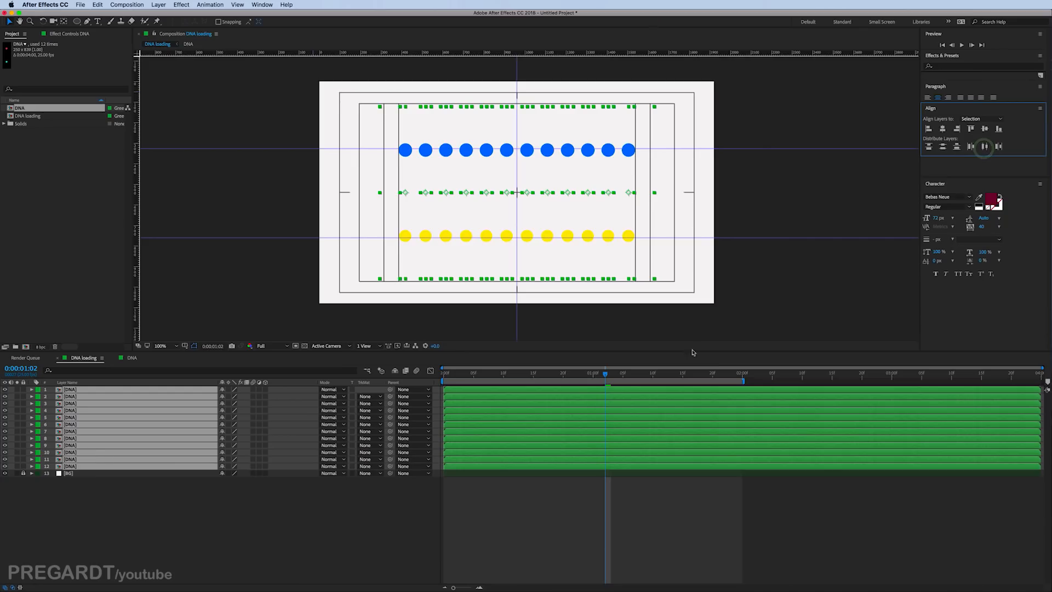
{"action": "left_click", "coordinate": [538, 497]}
{"action": "left_click", "coordinate": [475, 391]}
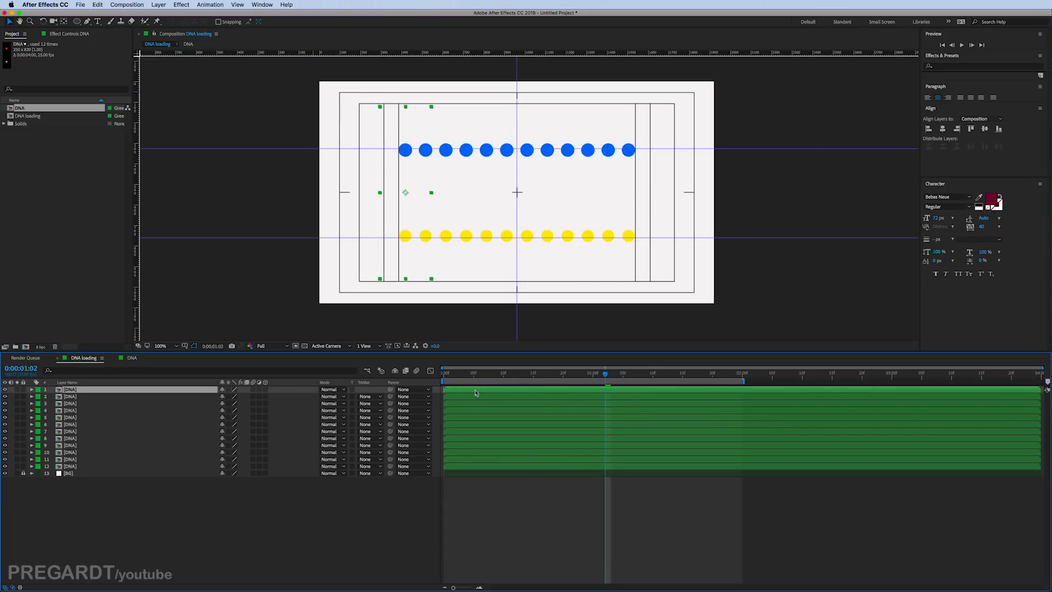
{"action": "key", "text": "KP_0"}
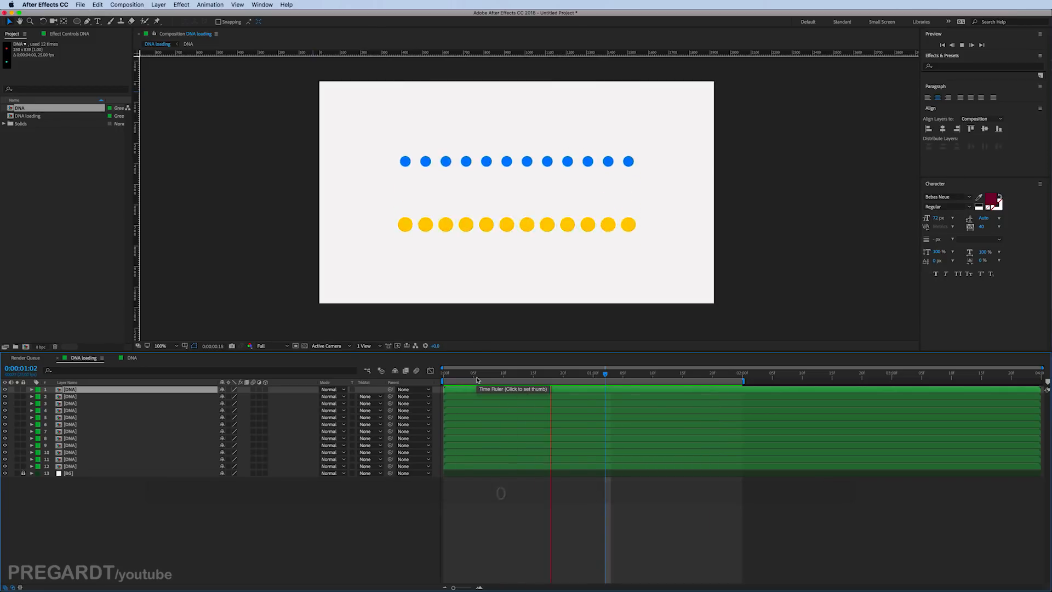
Step: Stagger DNA layers 2 to 12 from 0:00:00:00, starting each about four frames after the one above, and preview the wave
{"action": "left_click", "coordinate": [446, 372]}
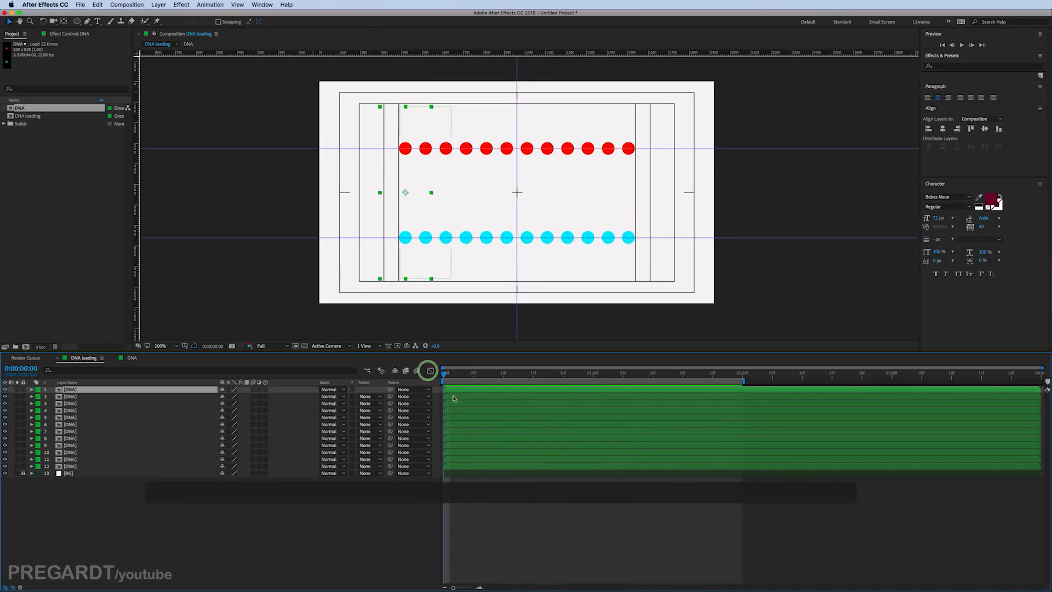
{"action": "left_click", "coordinate": [452, 396]}
{"action": "left_click", "coordinate": [455, 467], "text": "shift"}
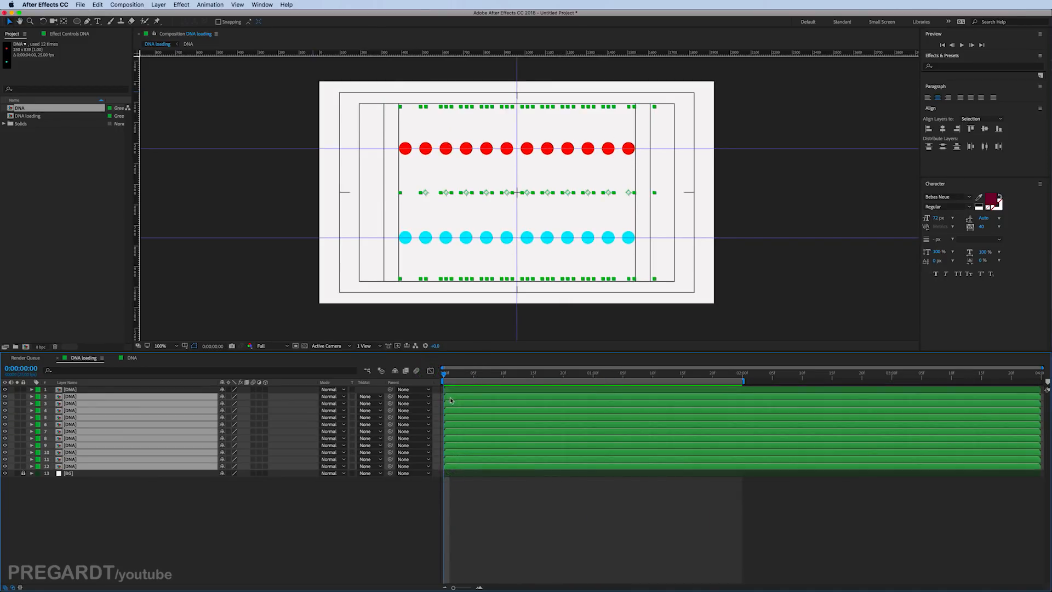
{"action": "left_click_drag", "start_coordinate": [453, 399], "coordinate": [709, 469]}
{"action": "left_click", "coordinate": [477, 398], "text": "super"}
{"action": "left_click", "coordinate": [501, 405], "text": "super"}
{"action": "left_click", "coordinate": [520, 410], "text": "super"}
{"action": "left_click", "coordinate": [548, 419], "text": "super"}
{"action": "left_click", "coordinate": [568, 425], "text": "super"}
{"action": "left_click", "coordinate": [594, 432], "text": "super"}
{"action": "left_click", "coordinate": [617, 438], "text": "super"}
{"action": "left_click", "coordinate": [641, 448], "text": "super"}
{"action": "left_click", "coordinate": [665, 455], "text": "super"}
{"action": "left_click", "coordinate": [688, 458], "text": "super"}
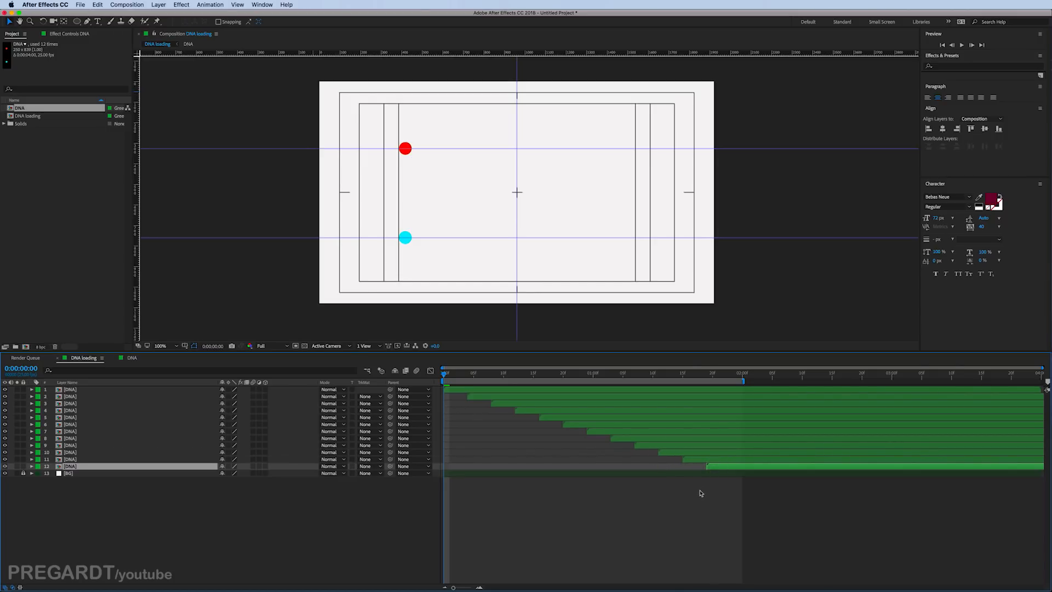
{"action": "key", "text": "KP_0"}
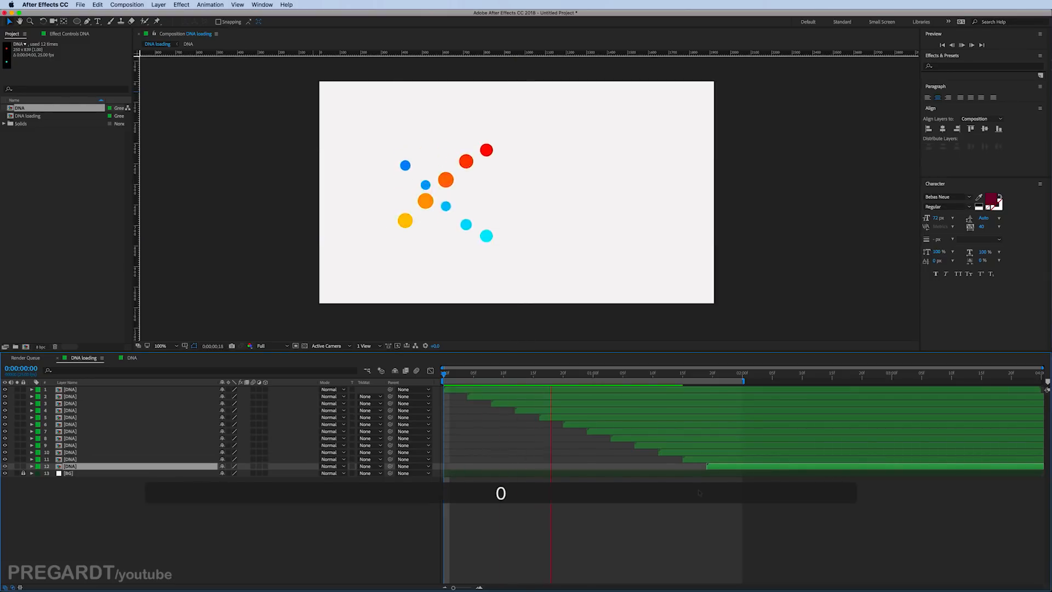
{"action": "left_click", "coordinate": [707, 493]}
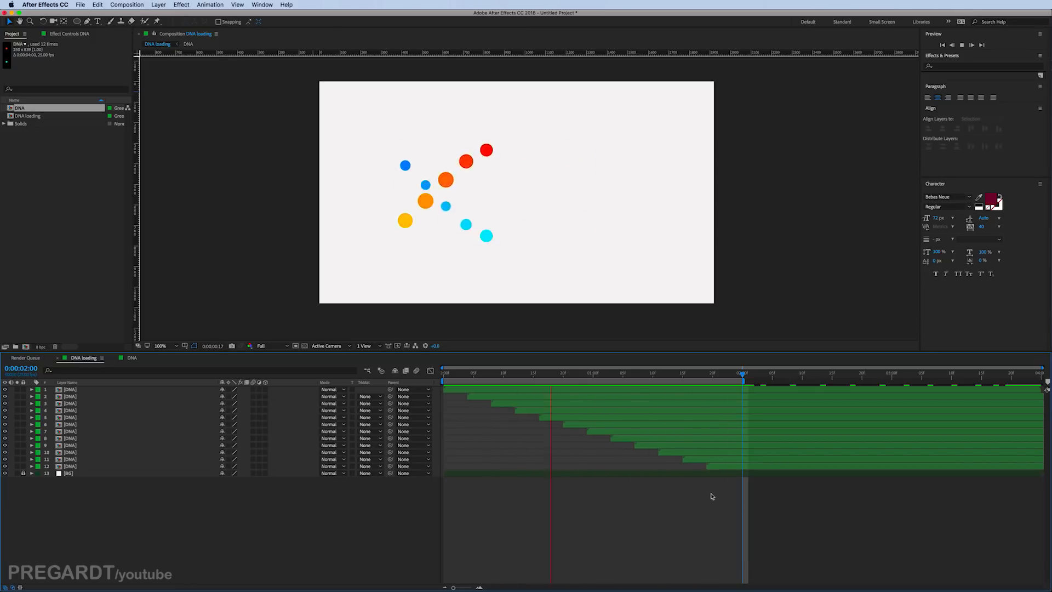
Step: Open the DNA precomp from its layer in DNA loading and trim it to its work area ending at 0:00:02:00
{"action": "key", "text": "space"}
{"action": "left_click_drag", "start_coordinate": [728, 374], "coordinate": [739, 376]}
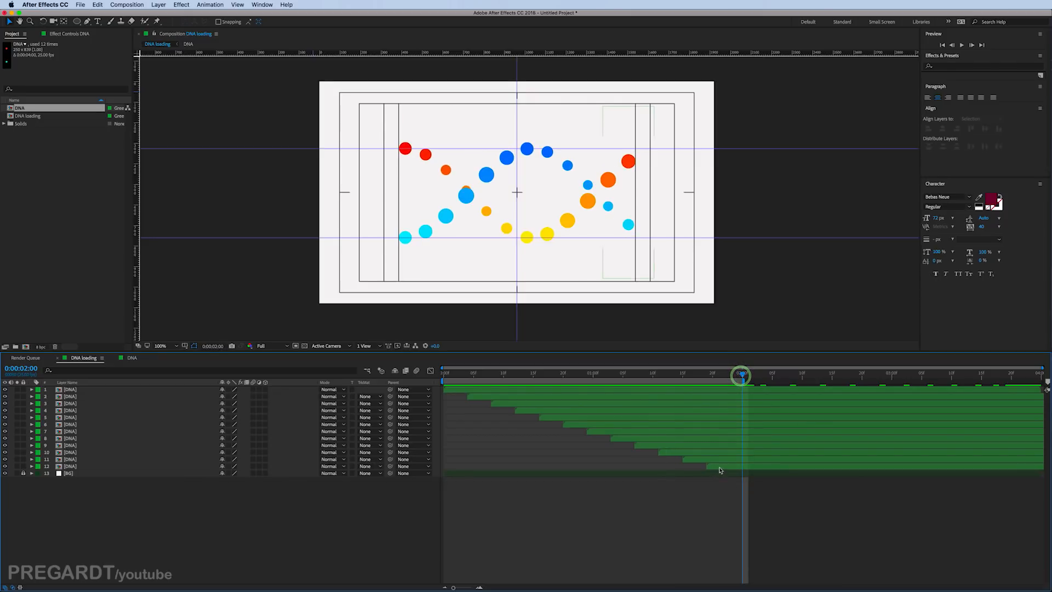
{"action": "double_click", "coordinate": [719, 467]}
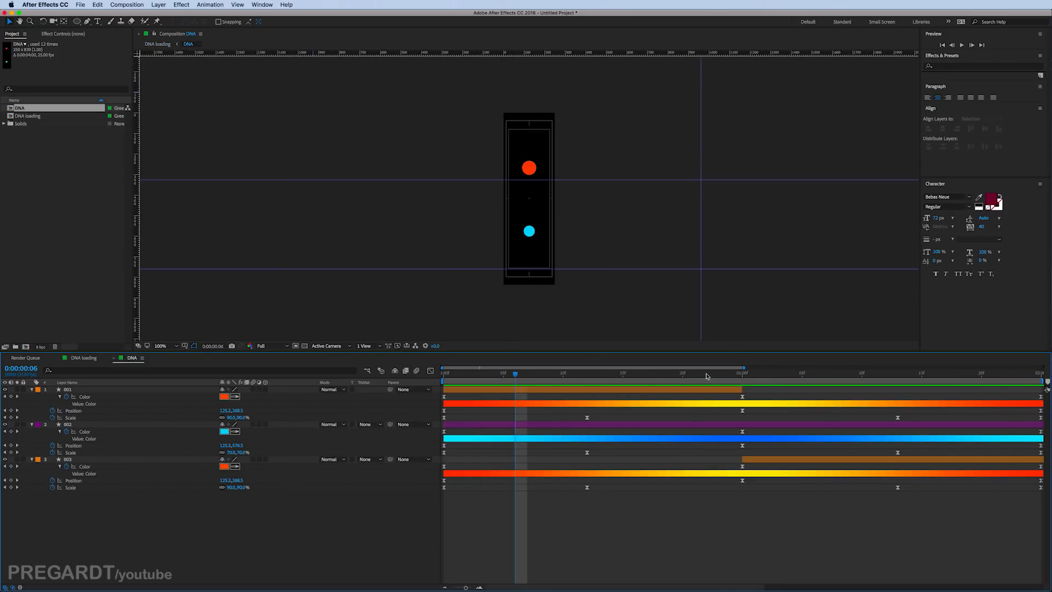
{"action": "left_click_drag", "start_coordinate": [778, 367], "coordinate": [998, 387]}
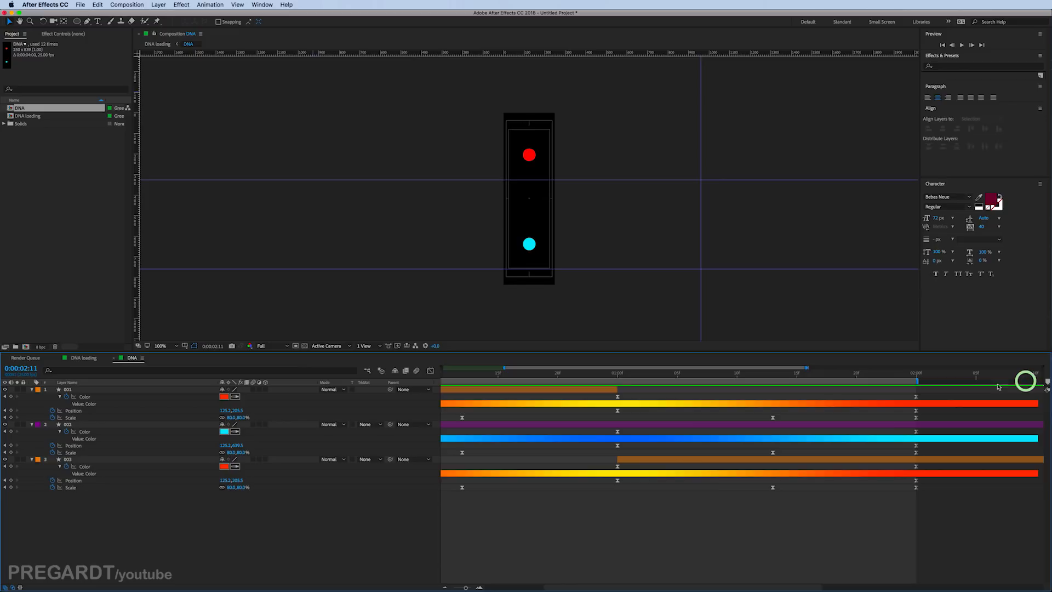
{"action": "left_click_drag", "start_coordinate": [464, 588], "coordinate": [443, 587]}
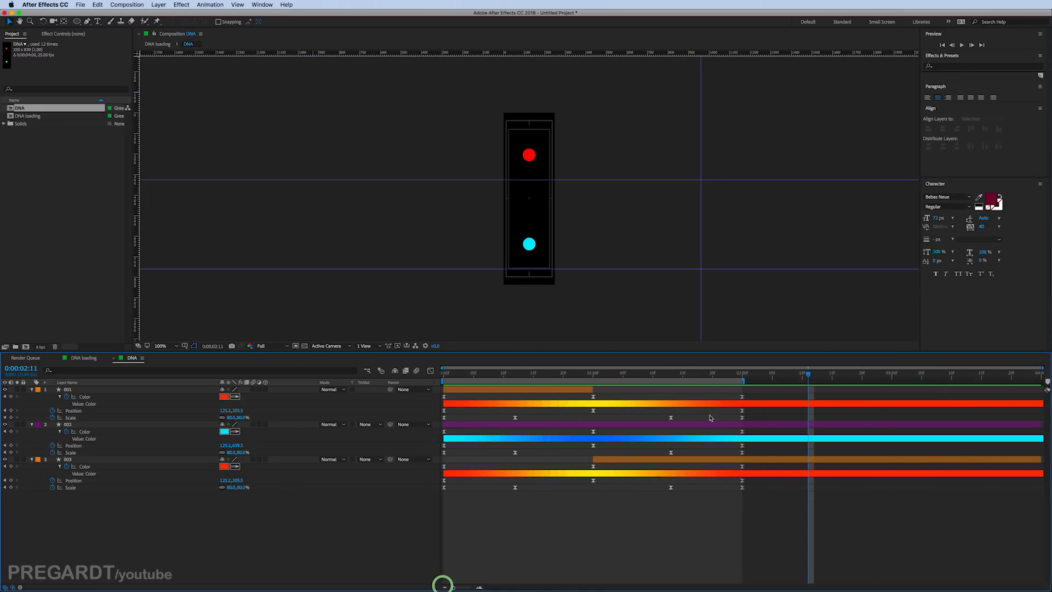
{"action": "left_click_drag", "start_coordinate": [686, 378], "coordinate": [747, 384]}
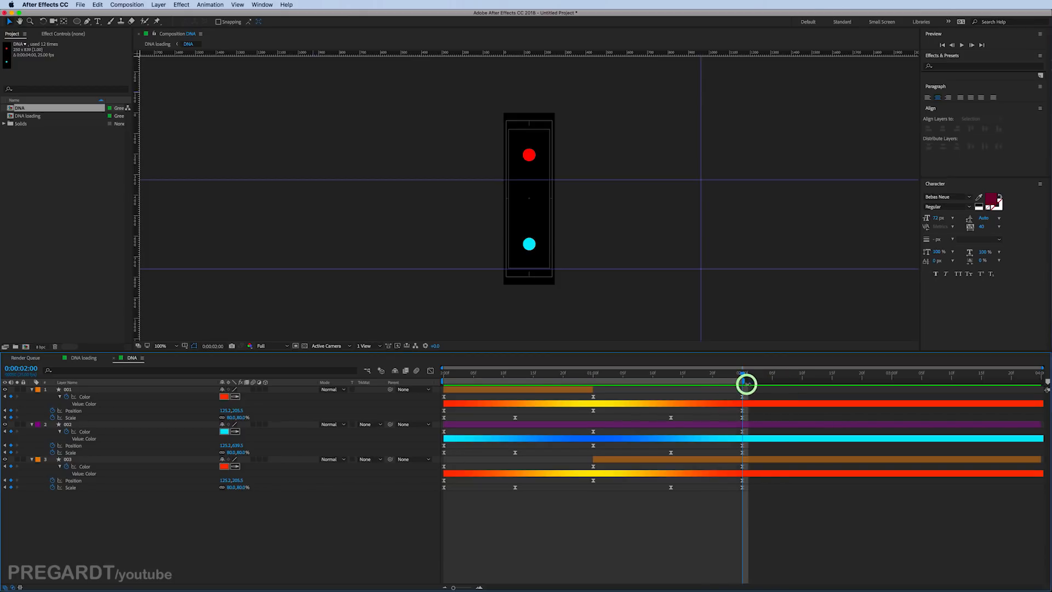
{"action": "right_click", "coordinate": [743, 383]}
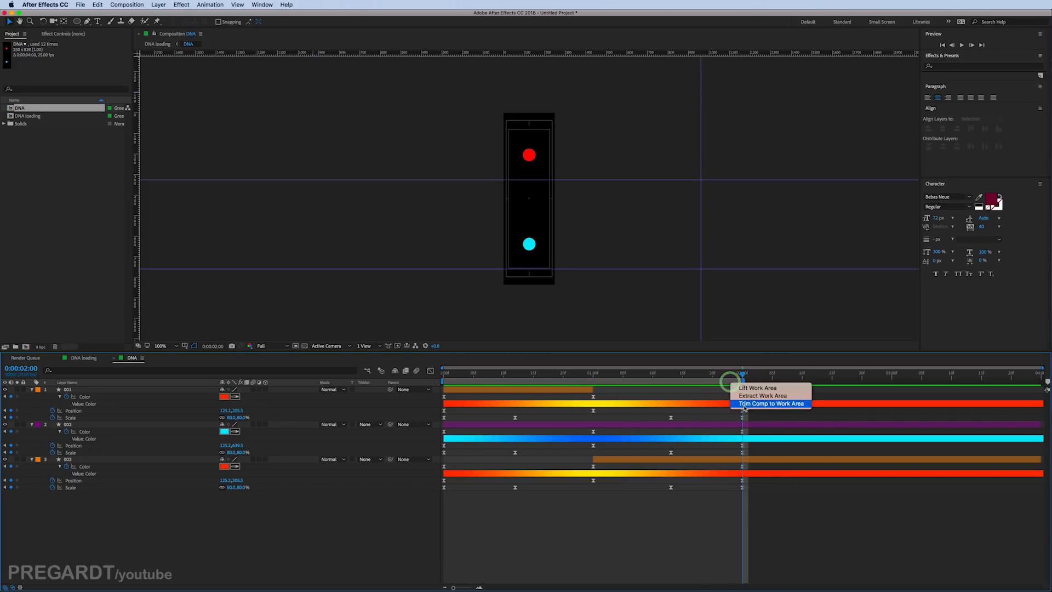
{"action": "left_click", "coordinate": [744, 404]}
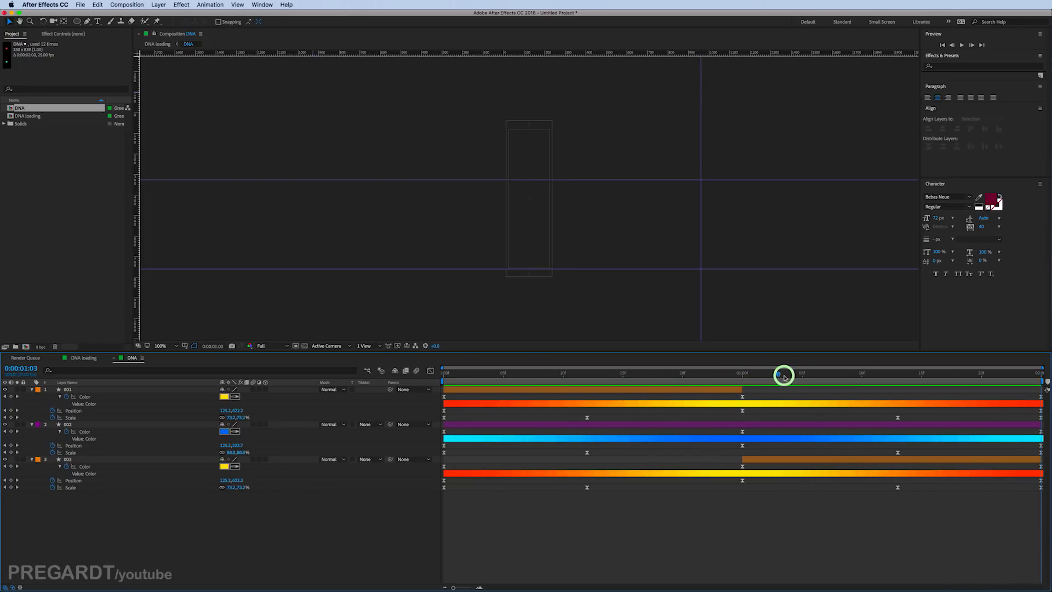
Step: In DNA loading, split all the DNA layers at 0:00:02:00 and move the split-off parts to the top of the layer stack
{"action": "left_click", "coordinate": [158, 44]}
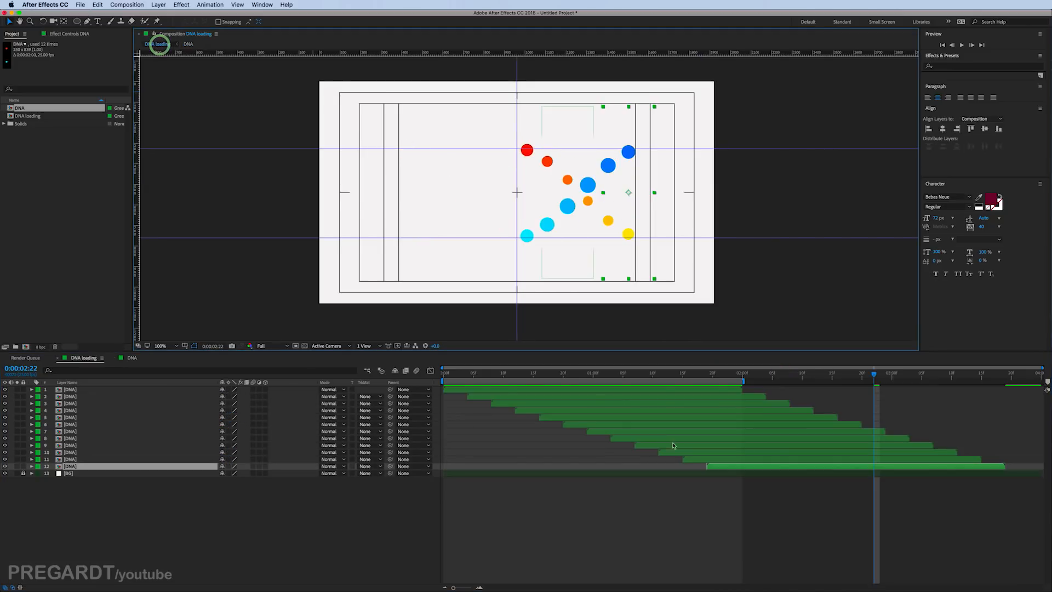
{"action": "left_click", "coordinate": [742, 377]}
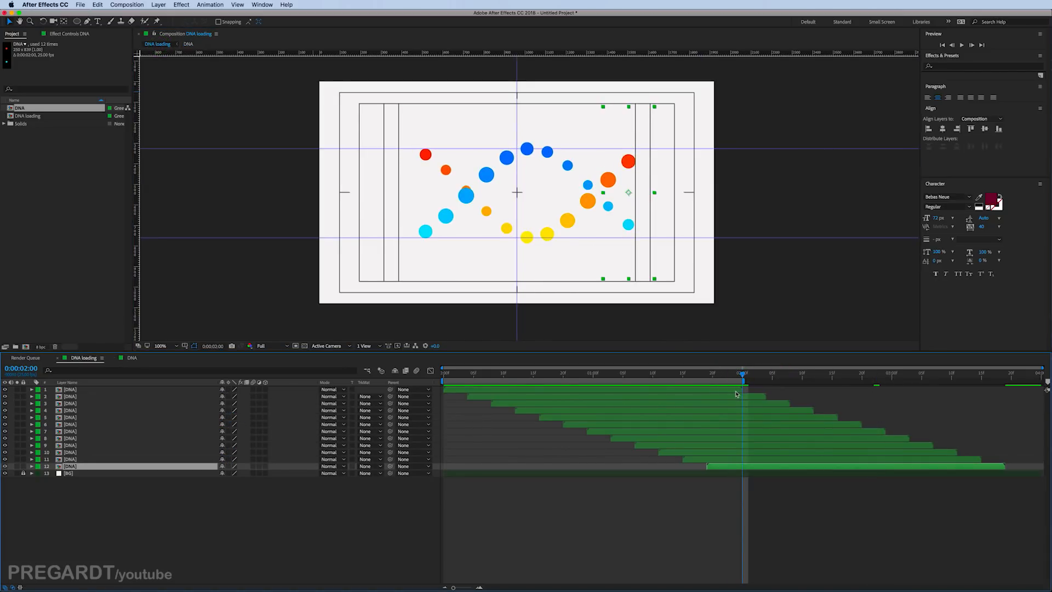
{"action": "left_click", "coordinate": [735, 391]}
{"action": "left_click", "coordinate": [759, 467], "text": "shift"}
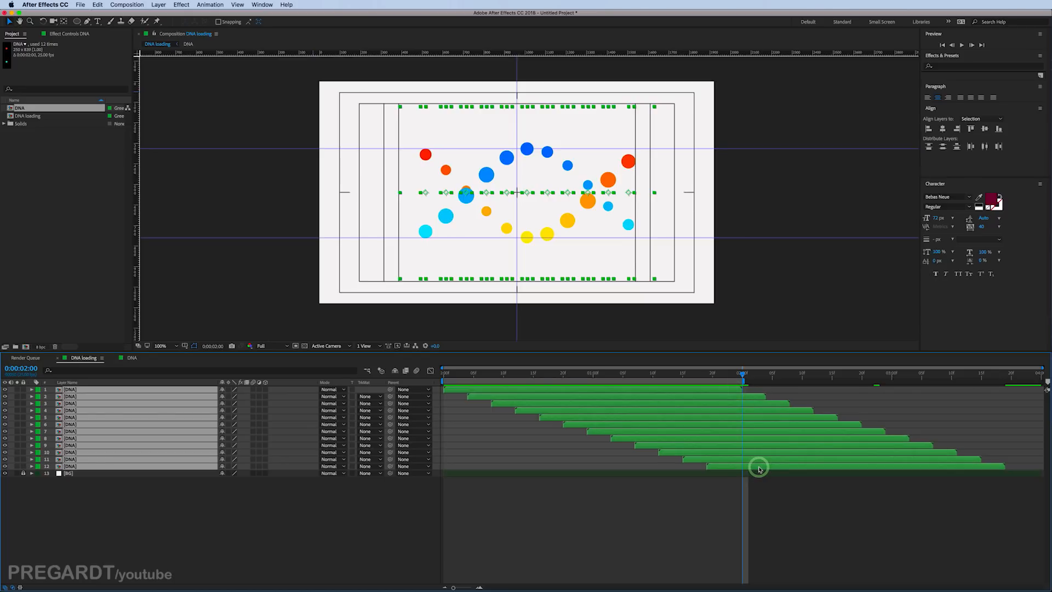
{"action": "key", "text": "super+shift+d"}
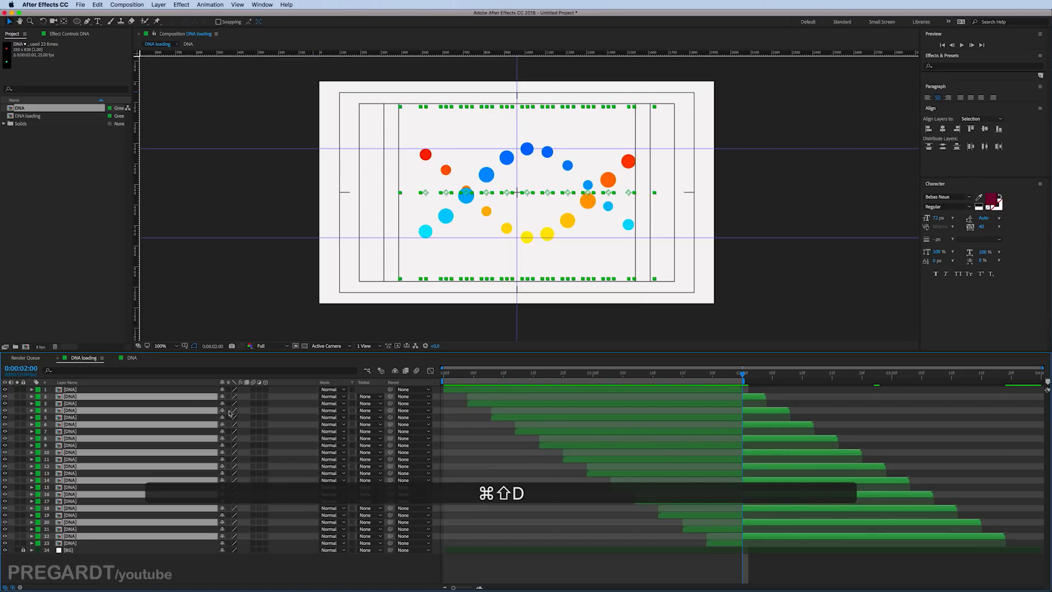
{"action": "left_click_drag", "start_coordinate": [192, 397], "coordinate": [197, 391]}
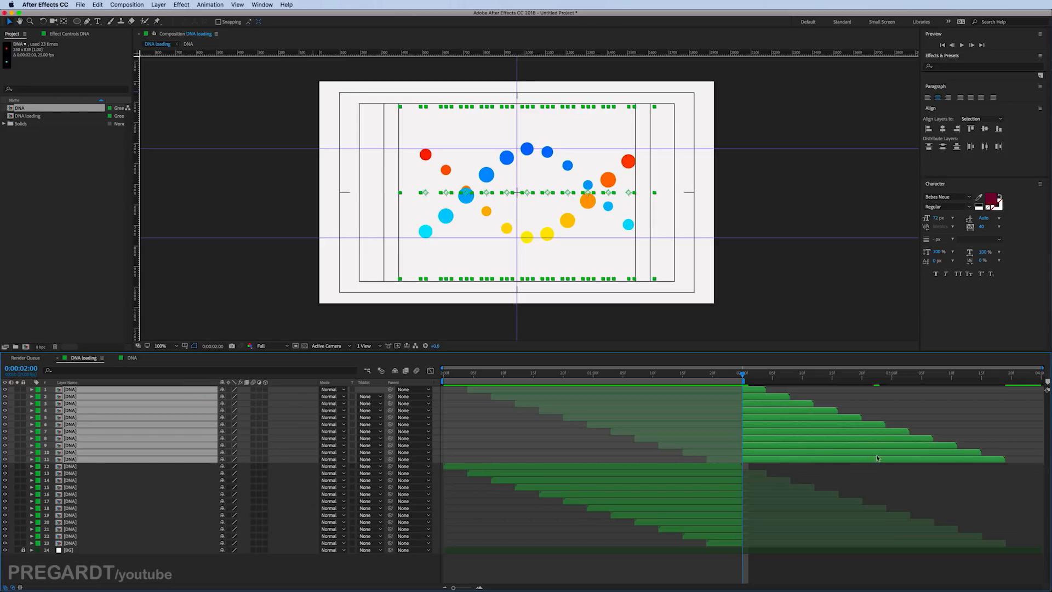
Step: Shift the split-off DNA parts together so they start at 0:00:00:00, preview the loop and deselect them
{"action": "left_click", "coordinate": [707, 375]}
{"action": "left_click_drag", "start_coordinate": [983, 463], "coordinate": [688, 459]}
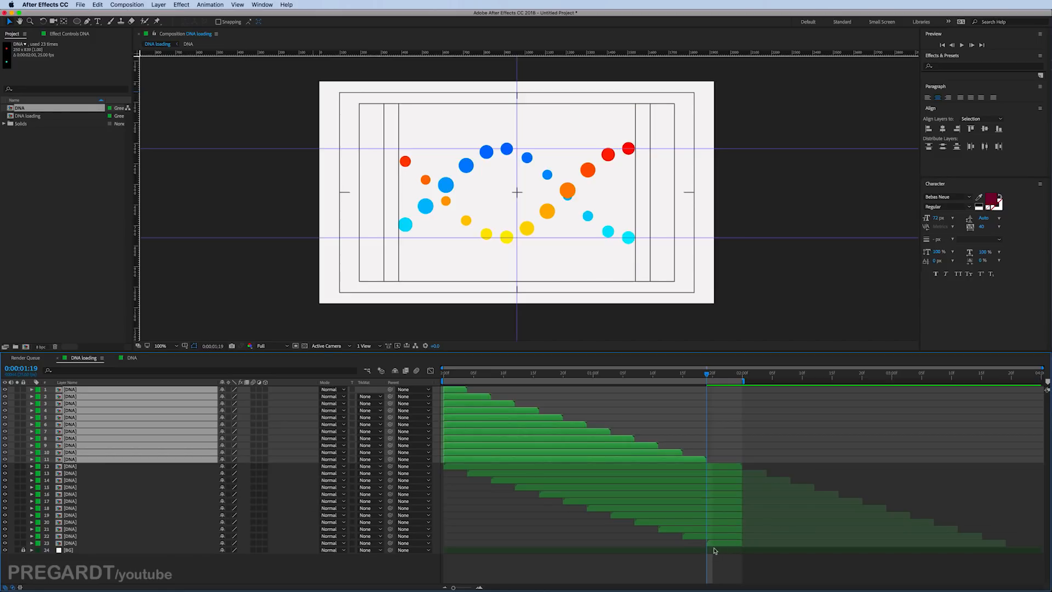
{"action": "key", "text": "0"}
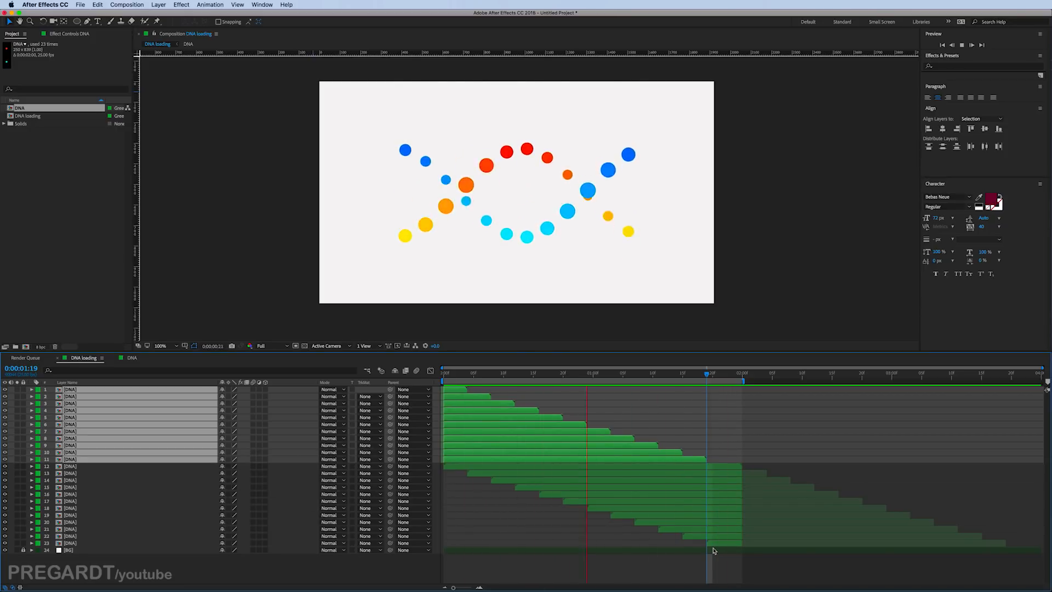
{"action": "key", "text": "space"}
{"action": "left_click", "coordinate": [516, 373]}
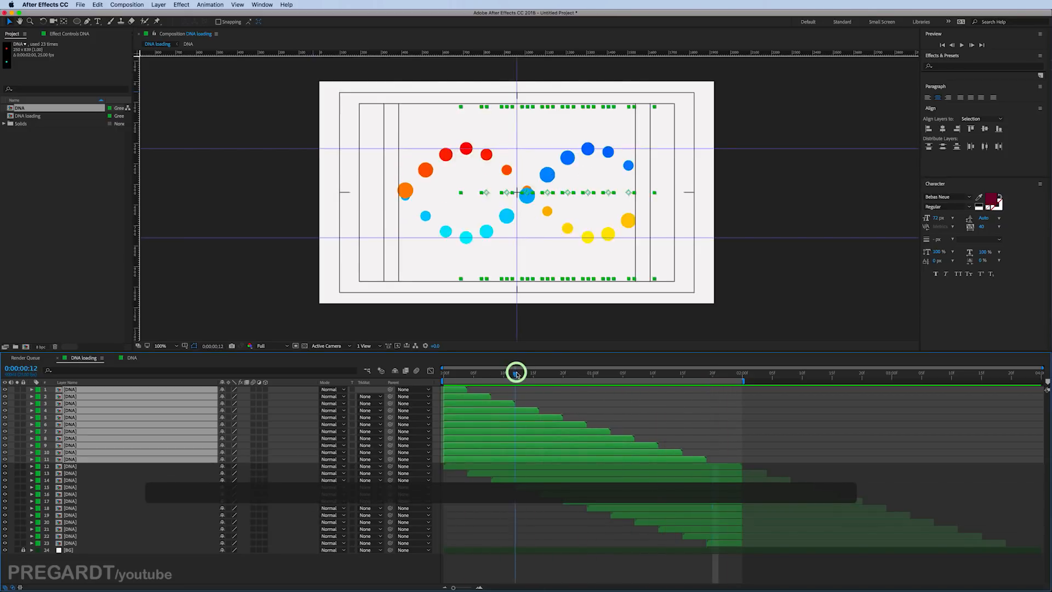
{"action": "left_click", "coordinate": [552, 396]}
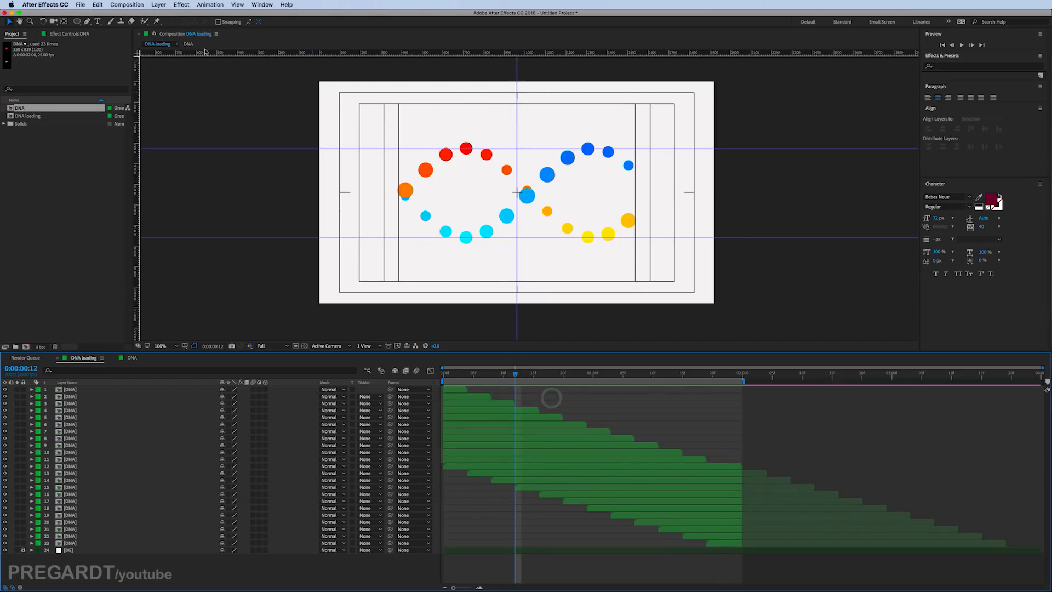
Step: Add a text box below the DNA dots containing "loading..."
{"action": "left_click", "coordinate": [159, 4]}
{"action": "left_click", "coordinate": [77, 160]}
{"action": "left_click", "coordinate": [97, 22]}
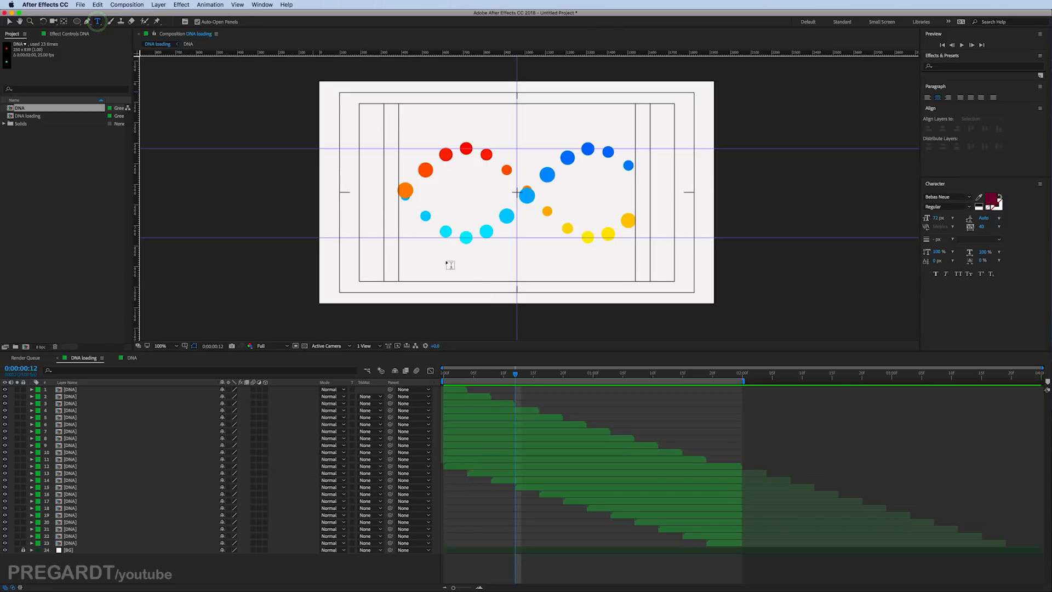
{"action": "left_click_drag", "start_coordinate": [443, 258], "coordinate": [630, 292]}
{"action": "type", "text": "loading..."}
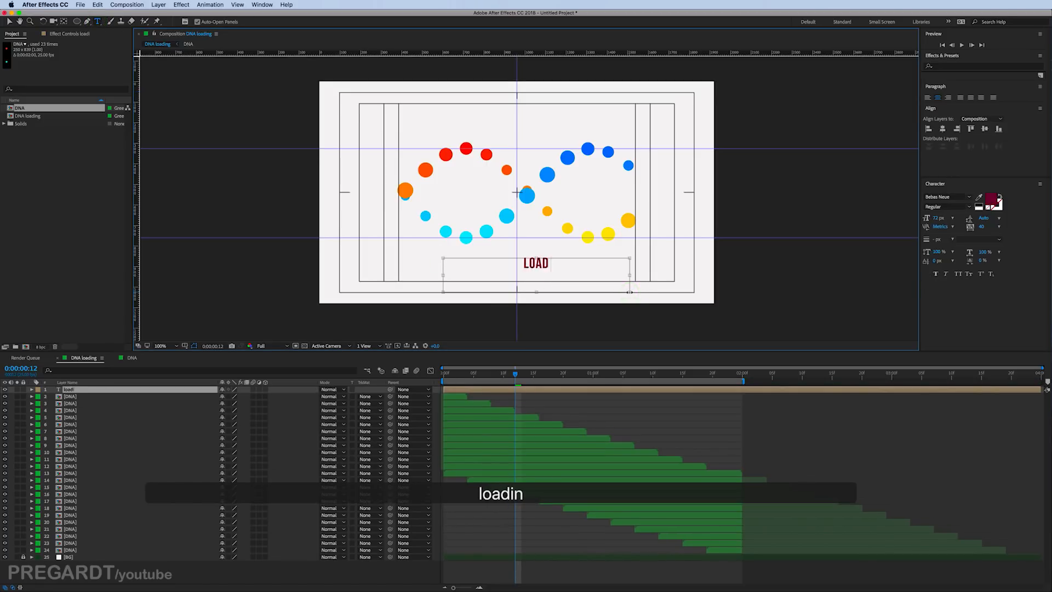
Step: Set the loading text colour to black (000000) and preview the animation
{"action": "left_click", "coordinate": [990, 201]}
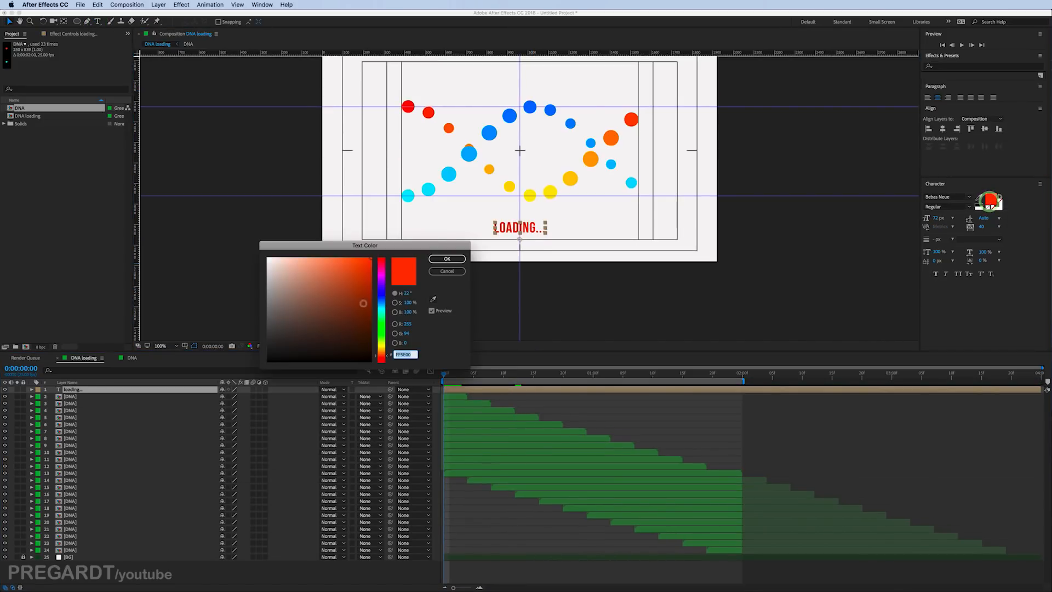
{"action": "left_click_drag", "start_coordinate": [367, 351], "coordinate": [374, 371]}
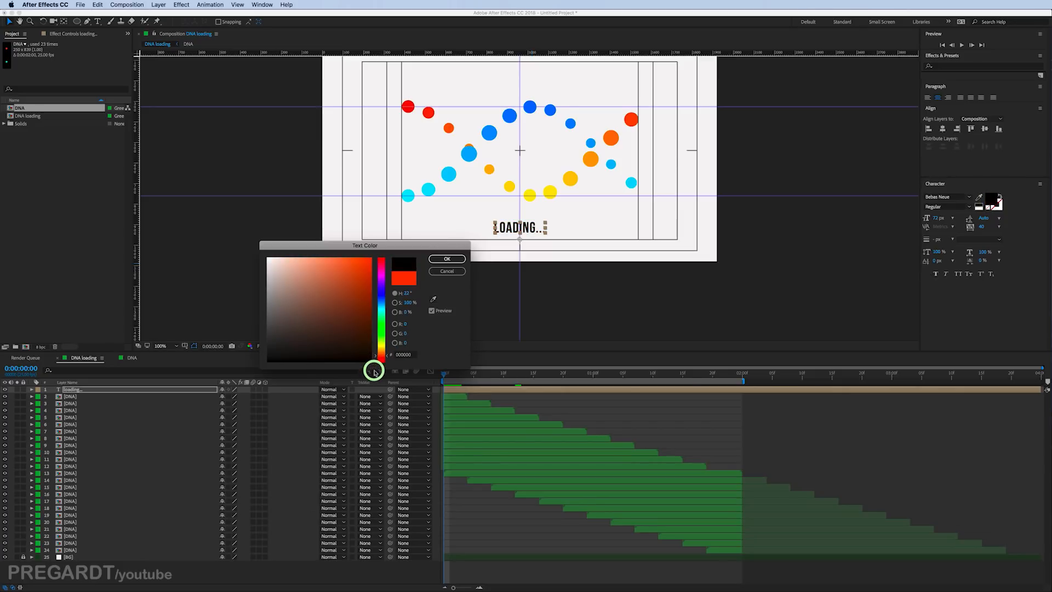
{"action": "left_click", "coordinate": [446, 259]}
{"action": "key", "text": "KP_0"}
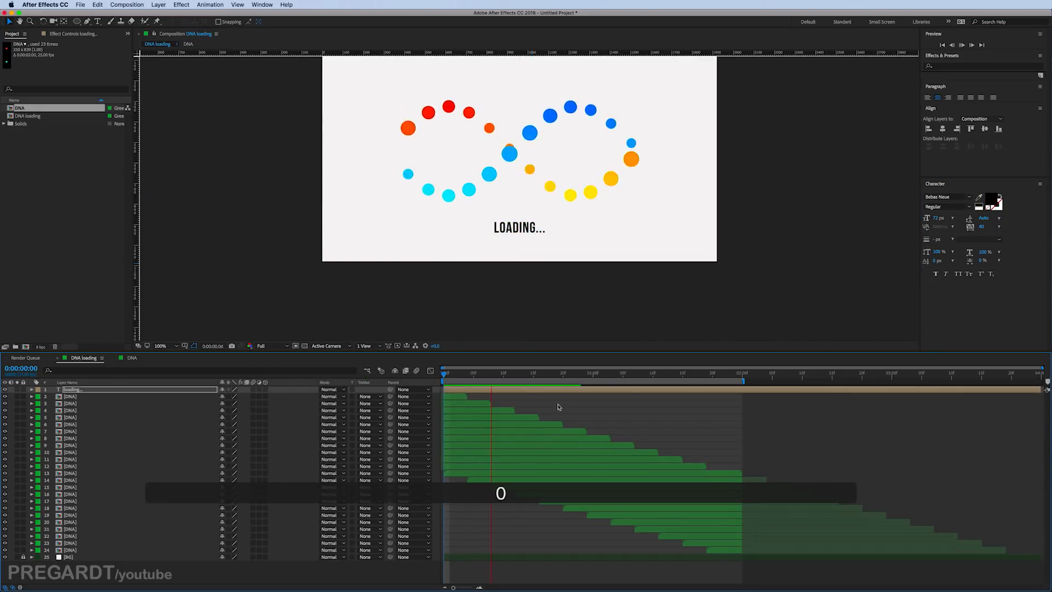
{"action": "key", "text": "space"}
Step: Create a null object and parent all the DNA layers to it
{"action": "left_click", "coordinate": [158, 5]}
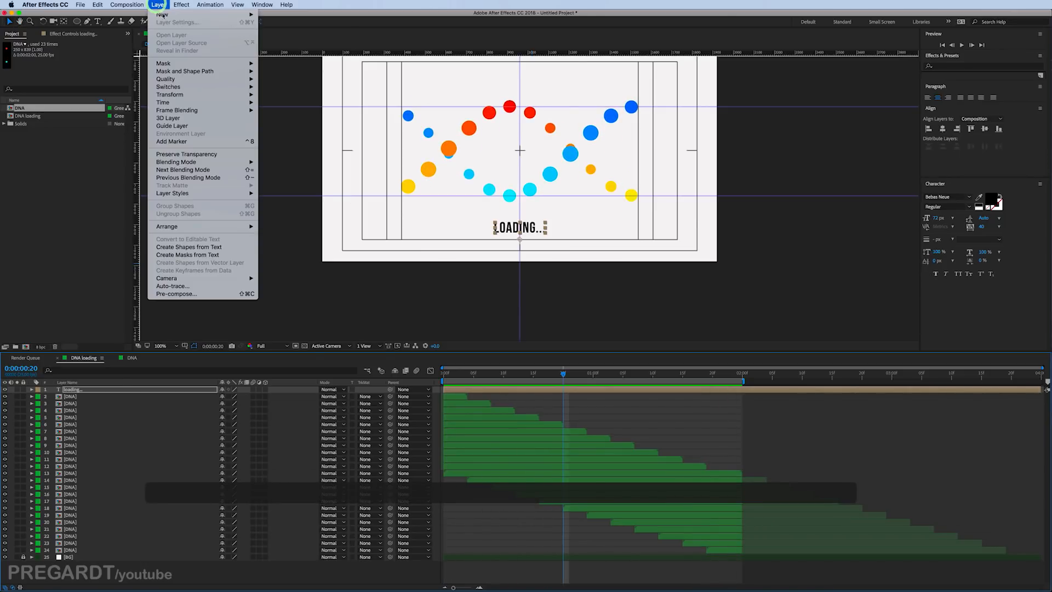
{"action": "mouse_move", "coordinate": [170, 15]}
{"action": "left_click", "coordinate": [291, 49]}
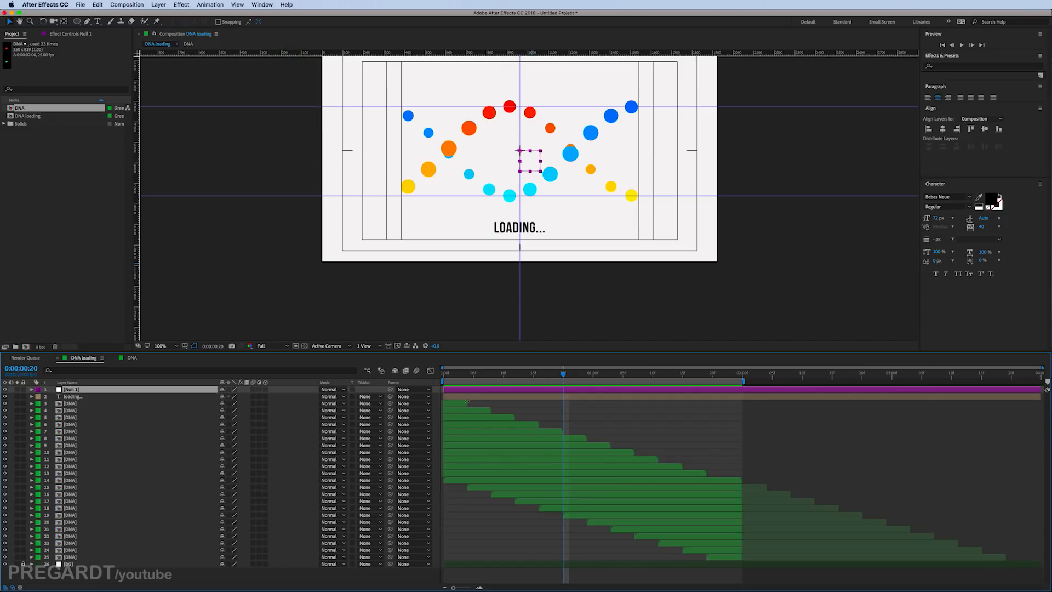
{"action": "left_click", "coordinate": [457, 405]}
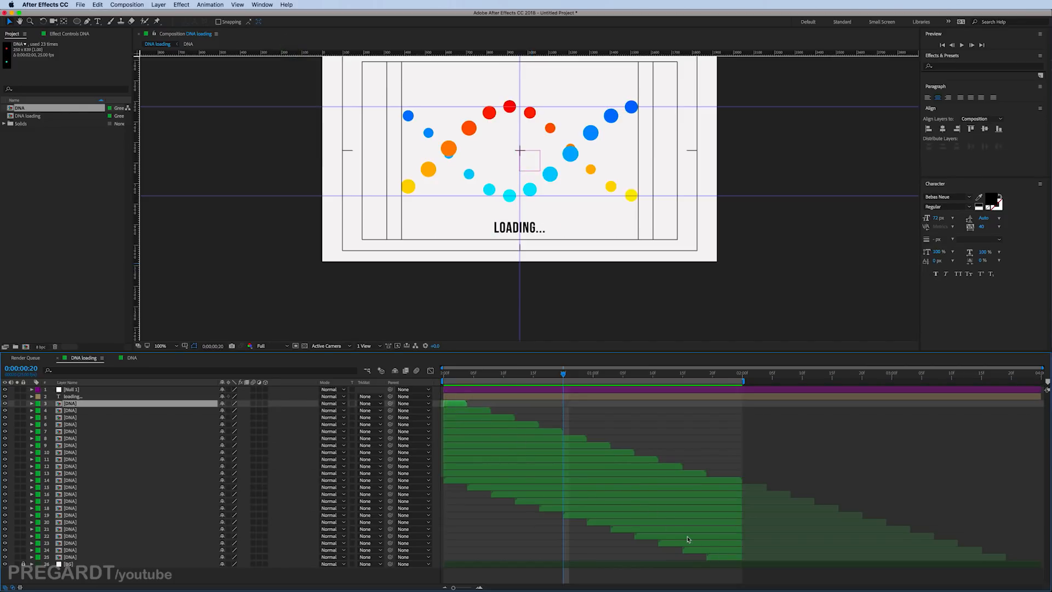
{"action": "left_click", "coordinate": [717, 557], "text": "shift"}
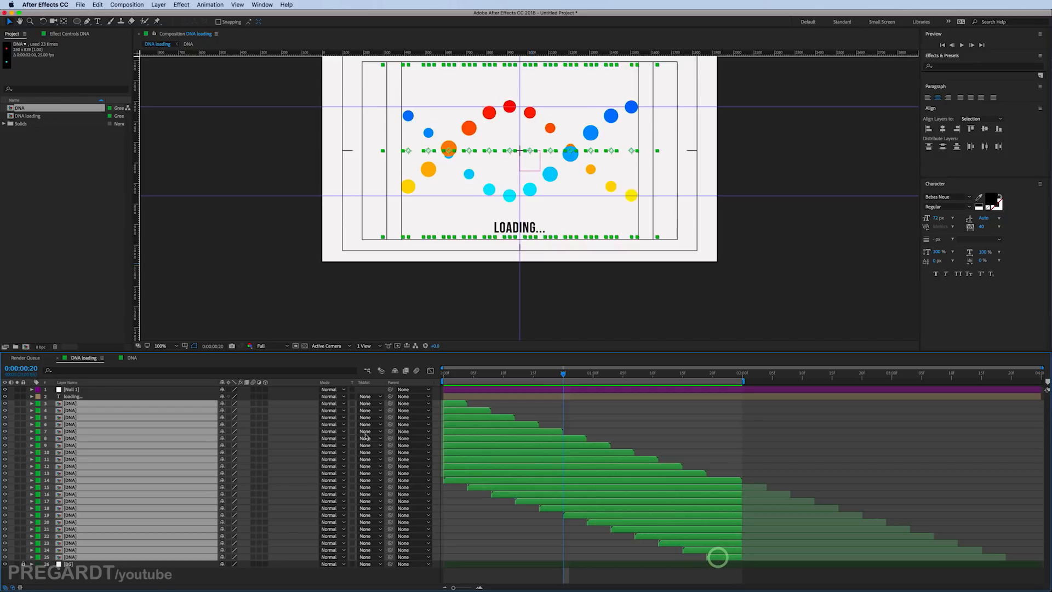
{"action": "left_click_drag", "start_coordinate": [390, 407], "coordinate": [497, 389]}
Step: Scale the null down to about half size and move the loading text up just beneath the DNA dots
{"action": "left_click_drag", "start_coordinate": [540, 174], "coordinate": [530, 160]}
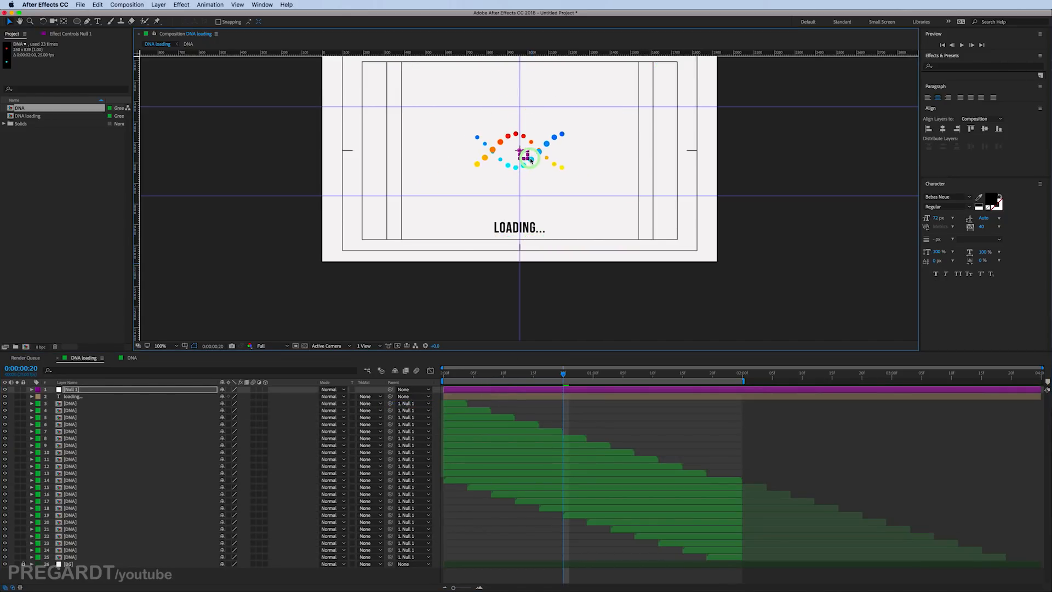
{"action": "left_click_drag", "start_coordinate": [519, 227], "coordinate": [532, 164]}
{"action": "left_click", "coordinate": [529, 162]}
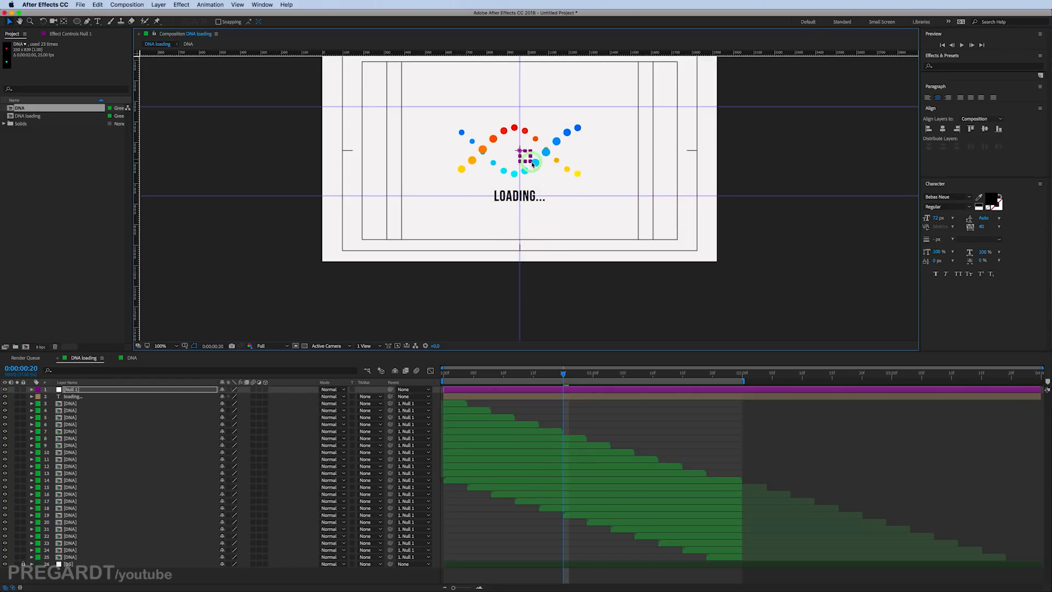
Step: Inspect the shrunken DNA dots and loading text up close, and preview the animation
{"action": "left_click", "coordinate": [178, 345]}
{"action": "left_click", "coordinate": [186, 352]}
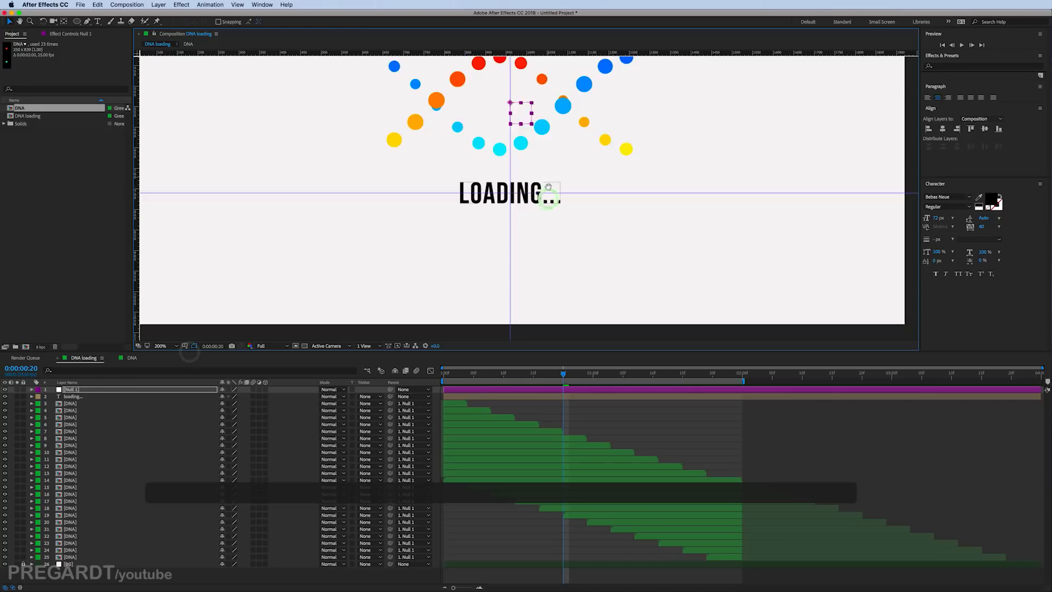
{"action": "left_click_drag", "start_coordinate": [548, 187], "coordinate": [551, 250]}
{"action": "key", "text": "comma"}
{"action": "left_click_drag", "start_coordinate": [546, 142], "coordinate": [547, 8]}
{"action": "left_click_drag", "start_coordinate": [520, 86], "coordinate": [2, 122]}
{"action": "left_click_drag", "start_coordinate": [344, 230], "coordinate": [387, 3]}
{"action": "key", "text": "KP_0"}
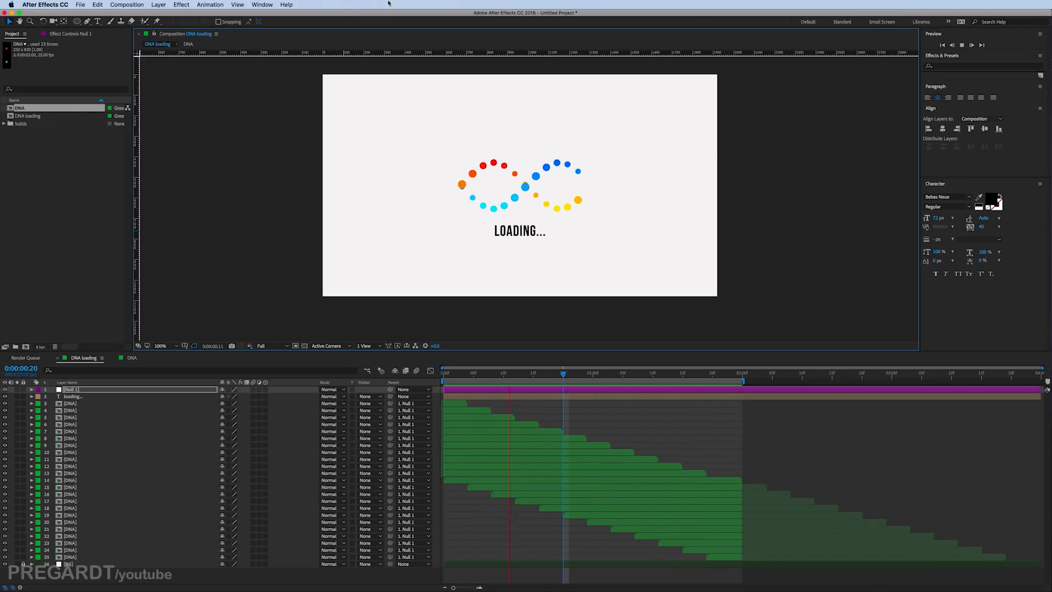
{"action": "key", "text": "KP_0"}
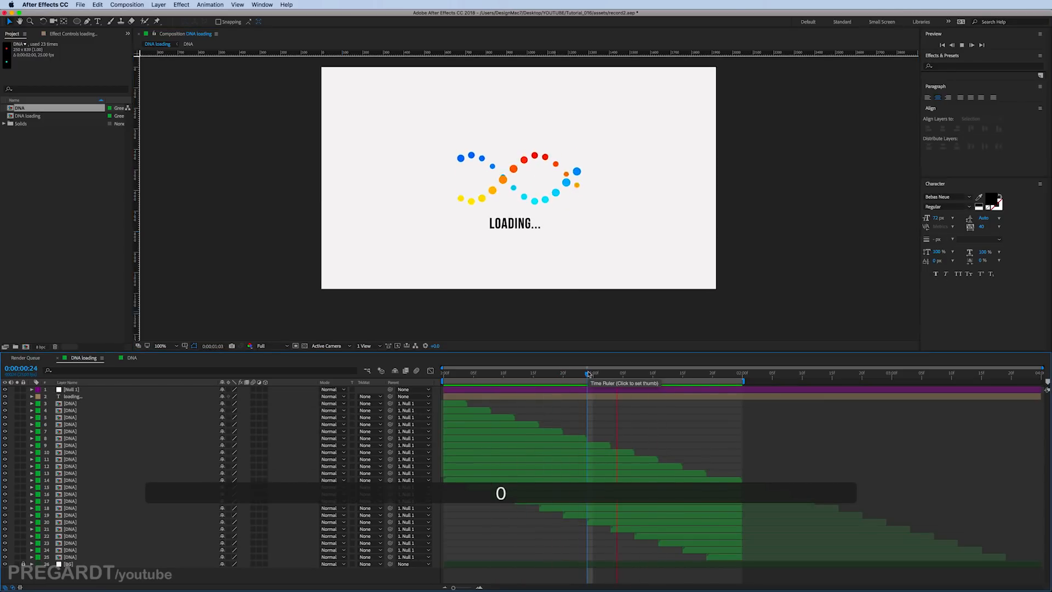
{"action": "key", "text": "space"}
Step: Delete the three trailing dots from the loading text so it reads "loading"
{"action": "scroll", "coordinate": [520, 268], "scroll_direction": "up", "scroll_amount": 1}
{"action": "left_click_drag", "start_coordinate": [475, 280], "coordinate": [516, 264]}
{"action": "scroll", "coordinate": [547, 294], "scroll_direction": "up", "scroll_amount": 1}
{"action": "left_click_drag", "start_coordinate": [560, 309], "coordinate": [516, 282]}
{"action": "left_click", "coordinate": [529, 249]}
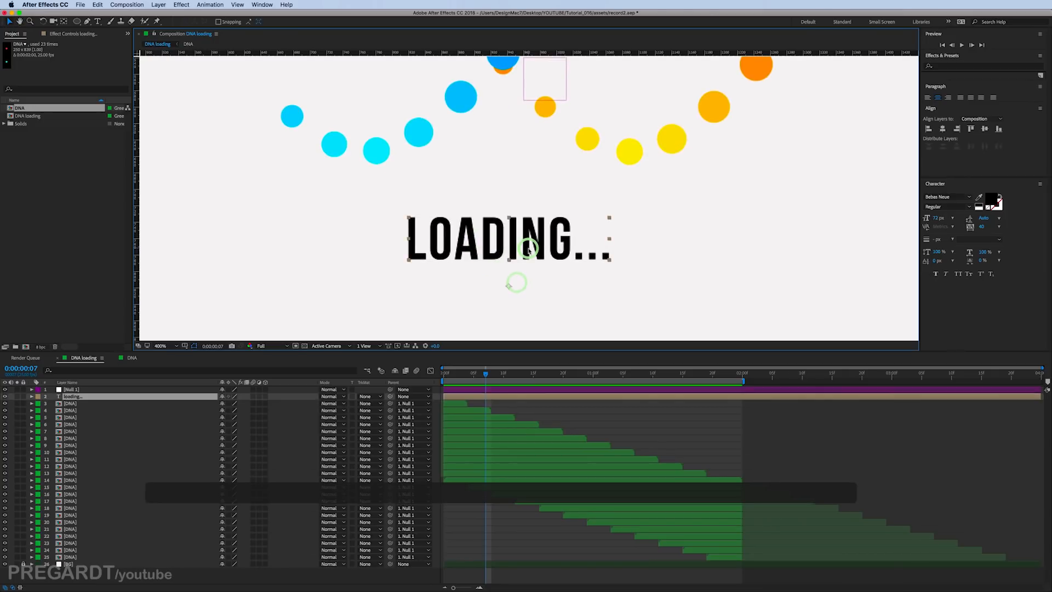
{"action": "left_click", "coordinate": [98, 21]}
{"action": "left_click_drag", "start_coordinate": [572, 251], "coordinate": [635, 261]}
{"action": "key", "text": "BackSpace"}
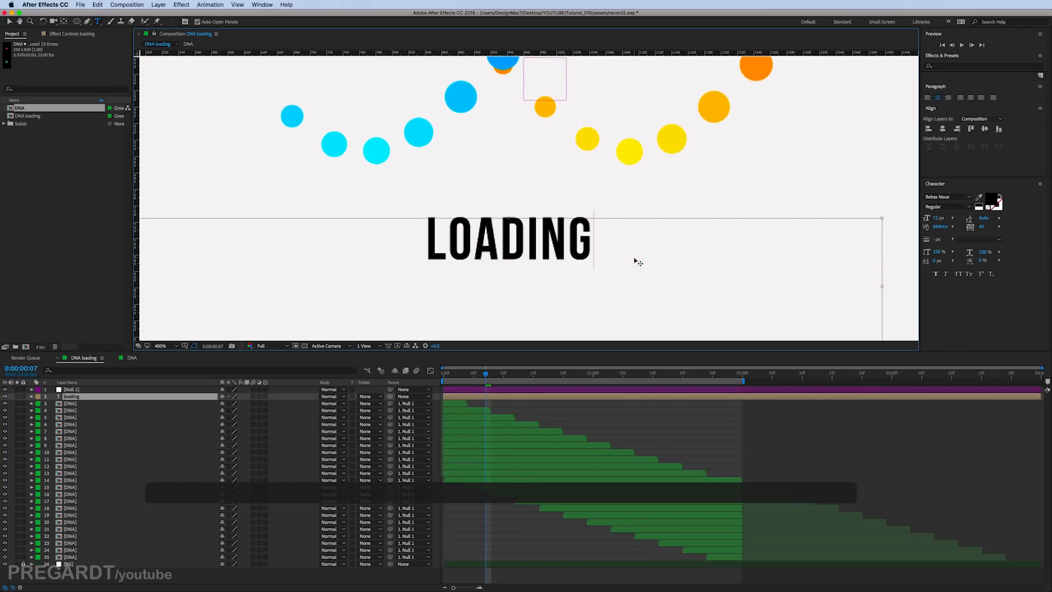
{"action": "left_click", "coordinate": [576, 411]}
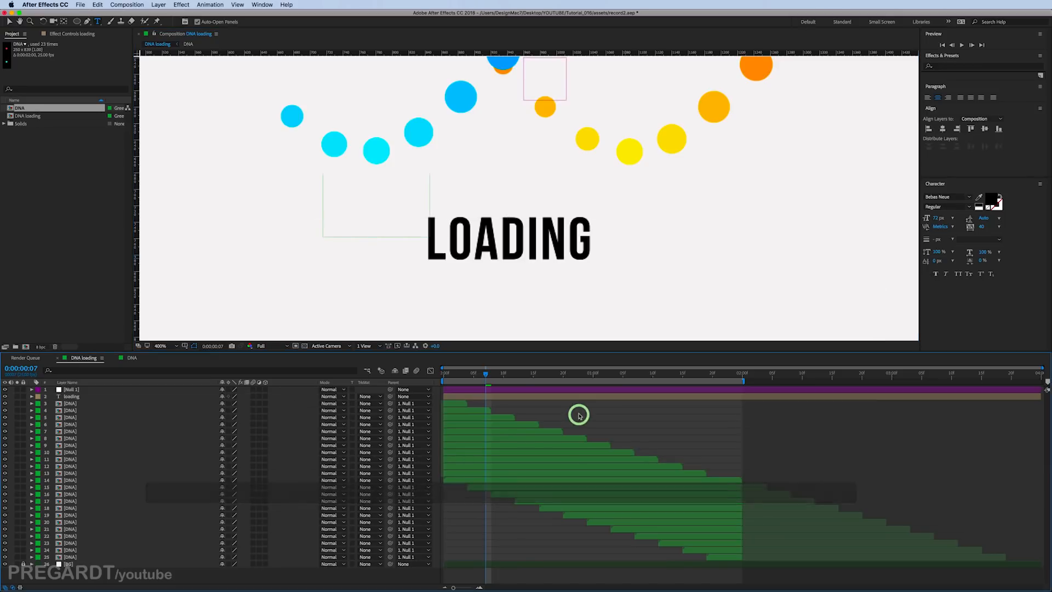
Step: Add a separate text layer containing a single "." and place it on the baseline just after the word LOADING
{"action": "left_click", "coordinate": [97, 21]}
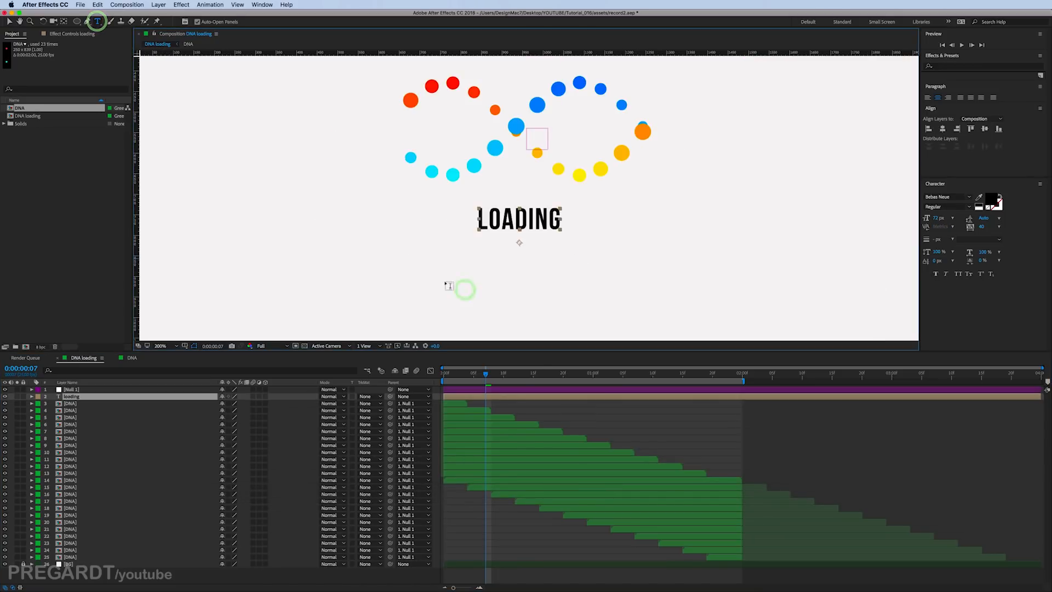
{"action": "left_click_drag", "start_coordinate": [424, 269], "coordinate": [546, 313]}
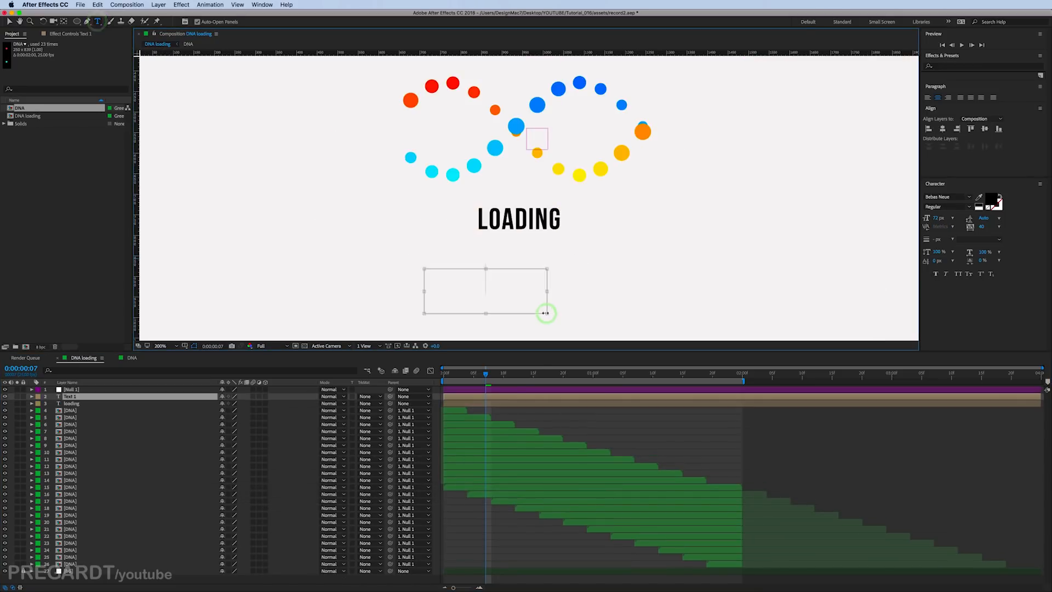
{"action": "type", "text": "."}
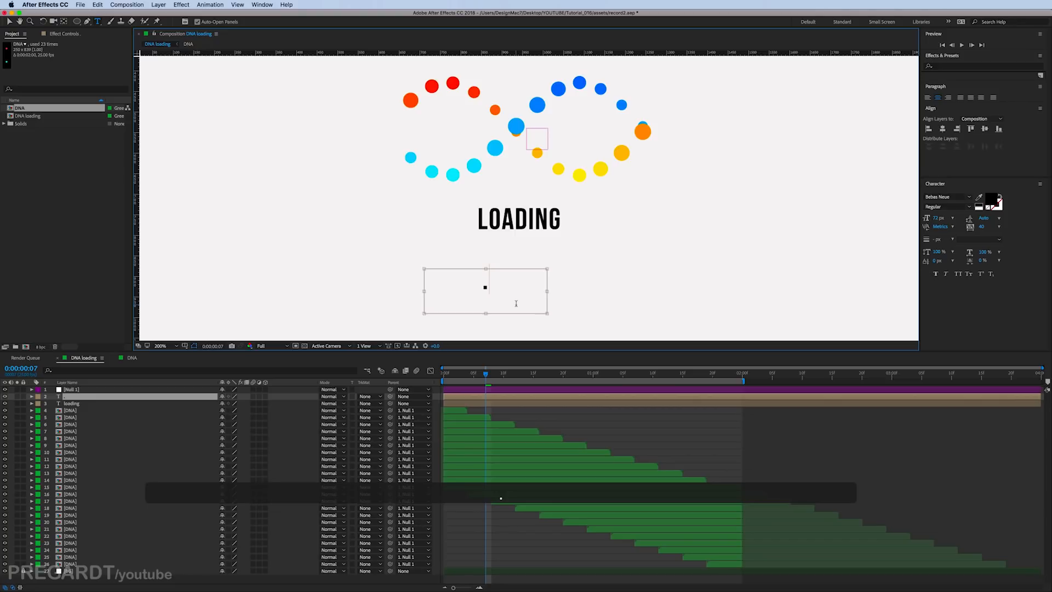
{"action": "left_click", "coordinate": [10, 20]}
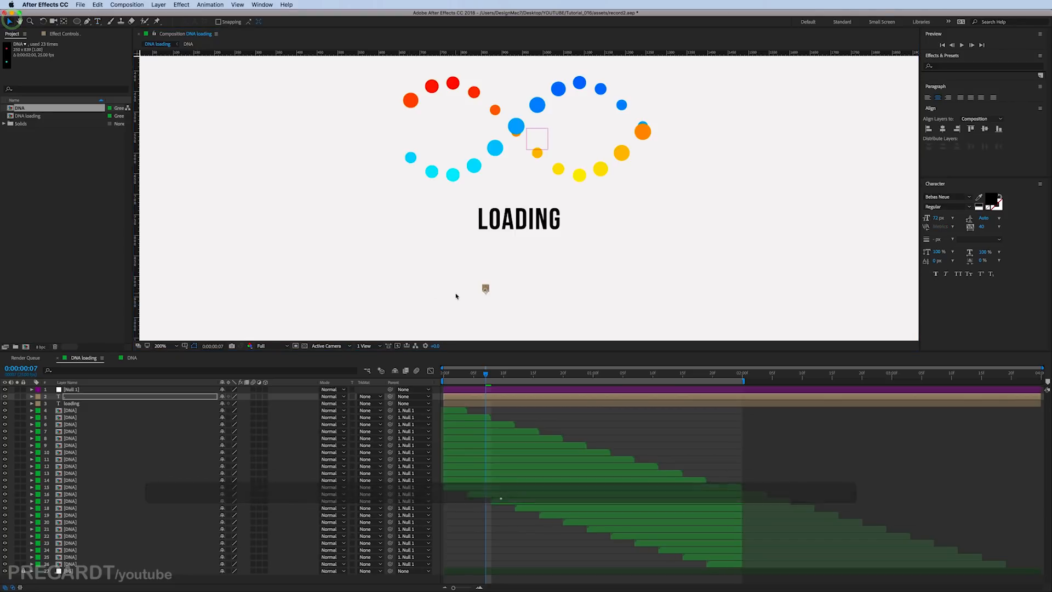
{"action": "key", "text": "period"}
{"action": "left_click_drag", "start_coordinate": [477, 305], "coordinate": [478, 89]}
{"action": "key", "text": "period"}
{"action": "left_click_drag", "start_coordinate": [363, 144], "coordinate": [681, 122]}
Step: Duplicate the dot text layer twice and space the copies evenly after the first dot to form an ellipsis
{"action": "left_click", "coordinate": [528, 409]}
{"action": "left_click", "coordinate": [529, 397]}
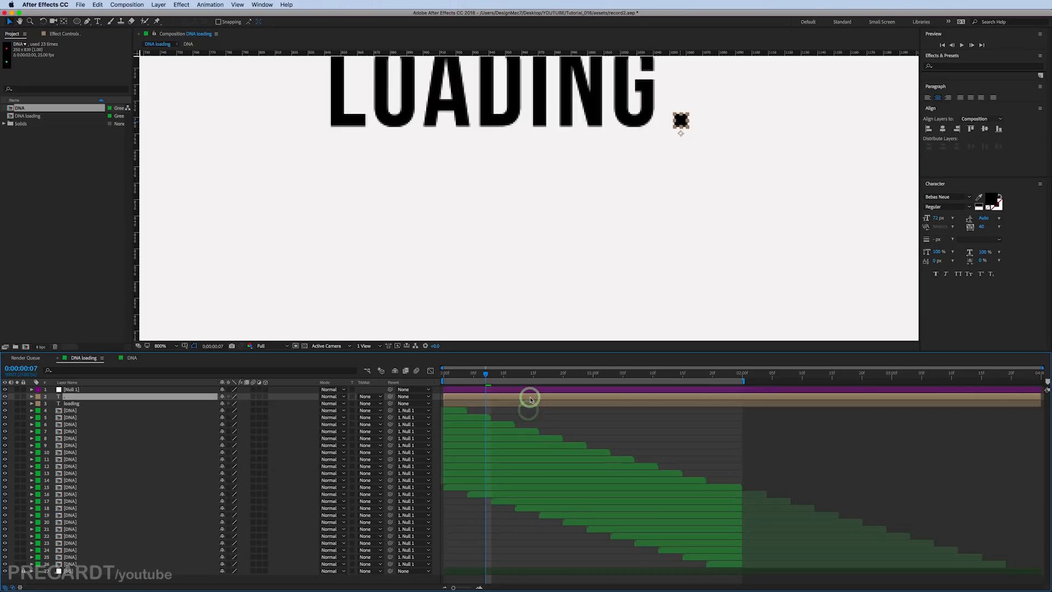
{"action": "key", "text": "super+c"}
{"action": "key", "text": "super+v"}
{"action": "key", "text": "super+v"}
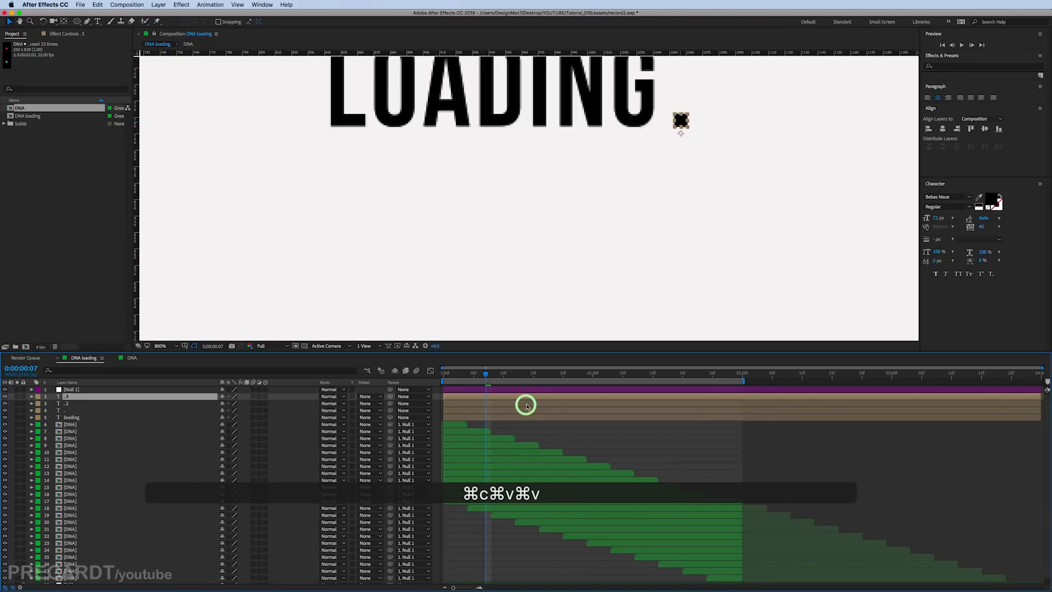
{"action": "left_click", "coordinate": [526, 406]}
{"action": "left_click_drag", "start_coordinate": [680, 121], "coordinate": [713, 121]}
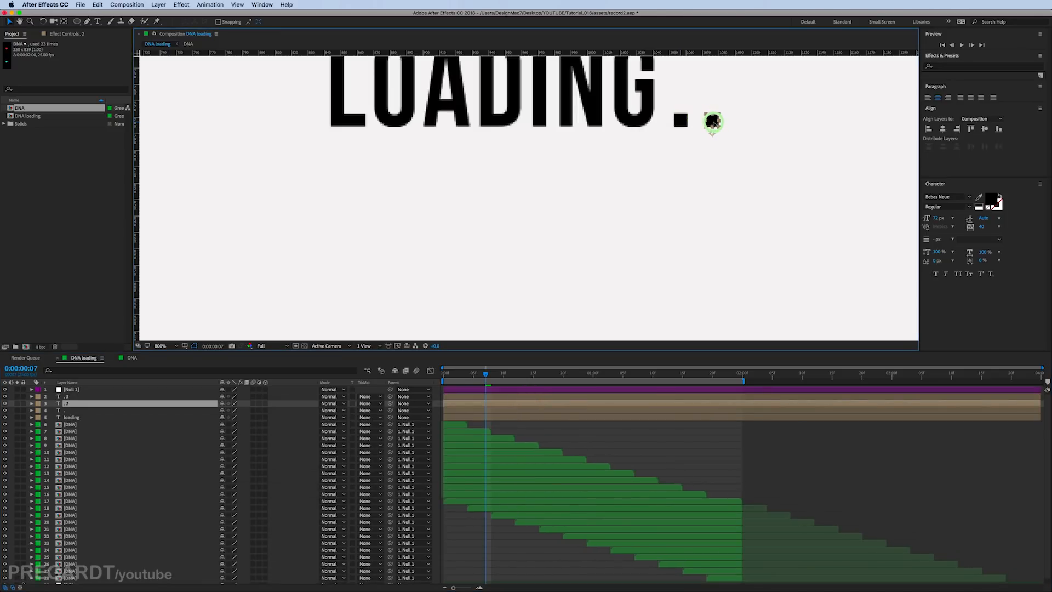
{"action": "left_click", "coordinate": [580, 396]}
{"action": "left_click_drag", "start_coordinate": [680, 120], "coordinate": [746, 128]}
{"action": "left_click", "coordinate": [790, 449]}
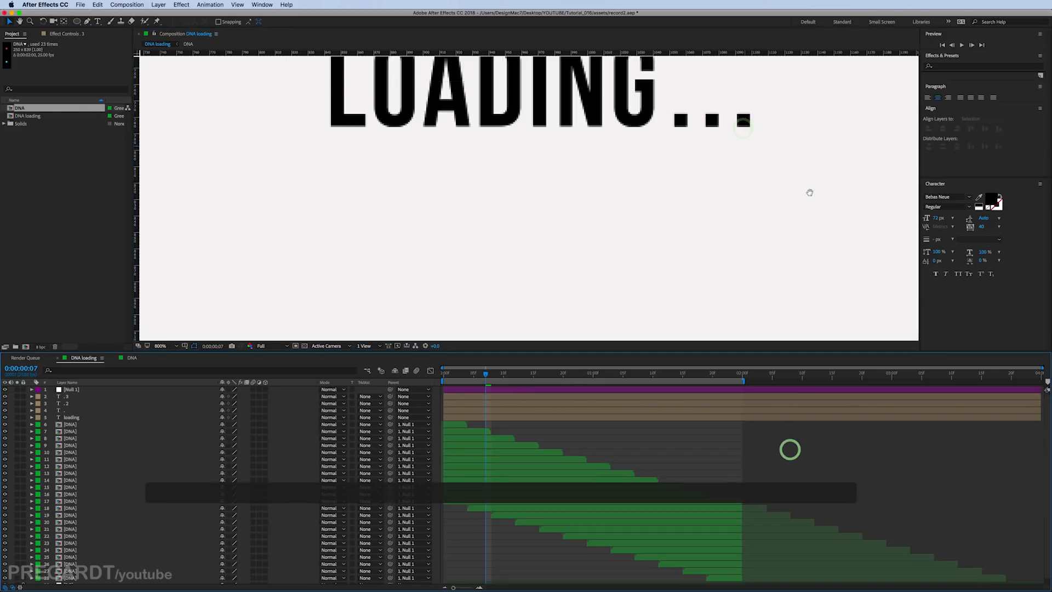
Step: Stagger the three dot layers in the timeline so they start one after another, about 9 frames apart
{"action": "left_click_drag", "start_coordinate": [808, 193], "coordinate": [694, 266]}
{"action": "left_click", "coordinate": [541, 396]}
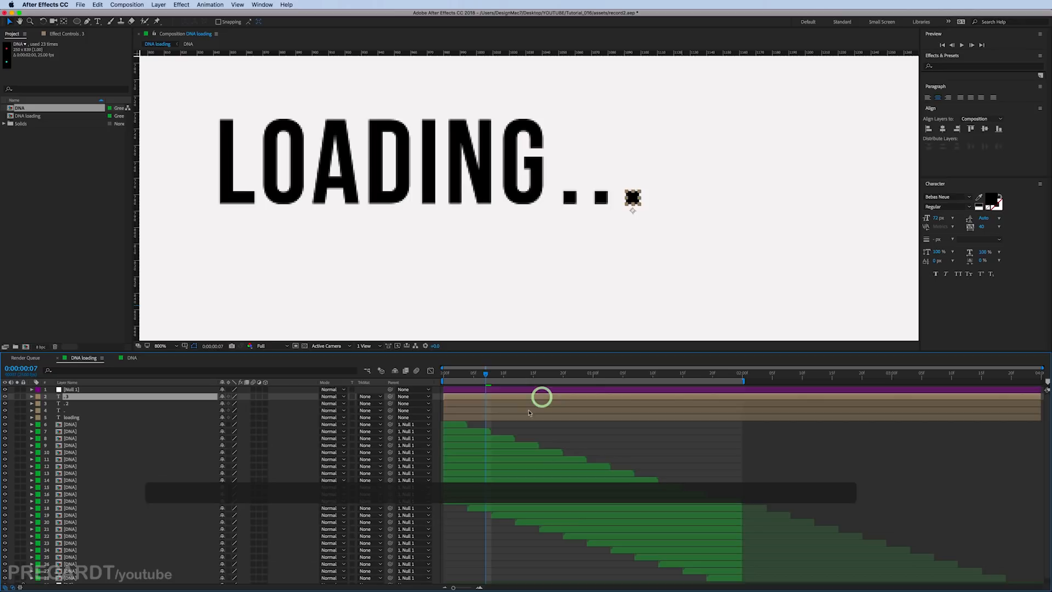
{"action": "left_click", "coordinate": [528, 410], "text": "shift"}
{"action": "left_click_drag", "start_coordinate": [479, 399], "coordinate": [645, 405]}
{"action": "left_click", "coordinate": [532, 410], "text": "shift"}
{"action": "left_click", "coordinate": [586, 404], "text": "shift"}
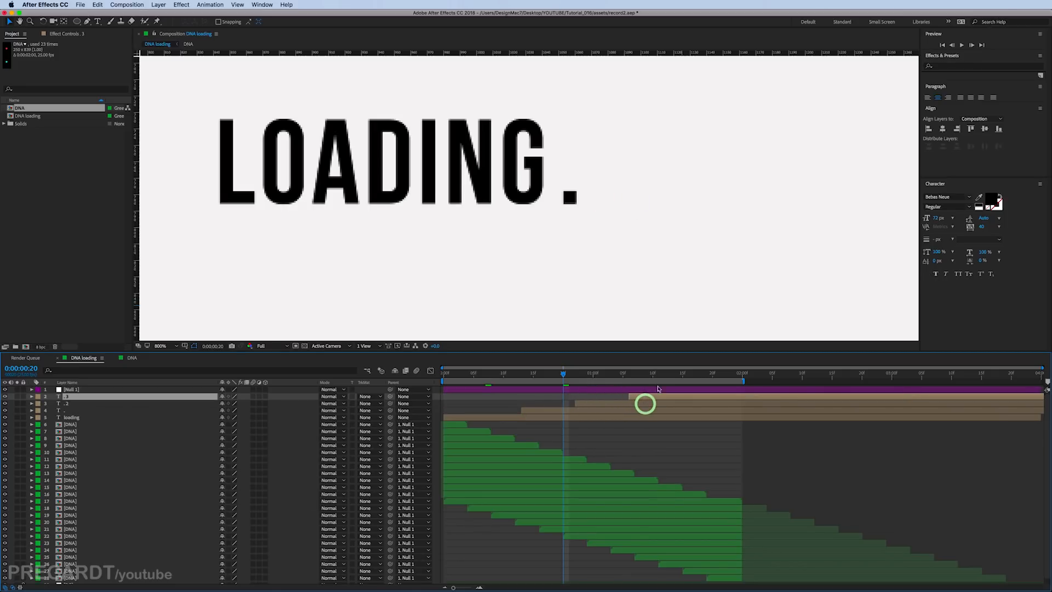
Step: Split the three dot layers at 0:00:01:16 and delete the parts after that time
{"action": "left_click", "coordinate": [689, 376]}
{"action": "left_click", "coordinate": [684, 411], "text": "shift"}
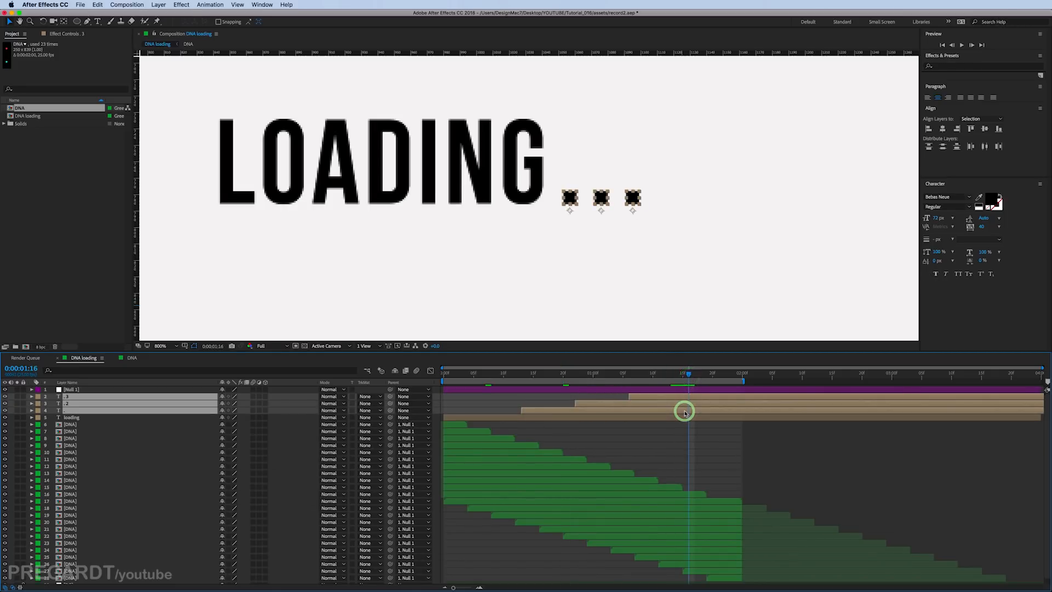
{"action": "key", "text": "super+shift+d"}
{"action": "key", "text": "Delete"}
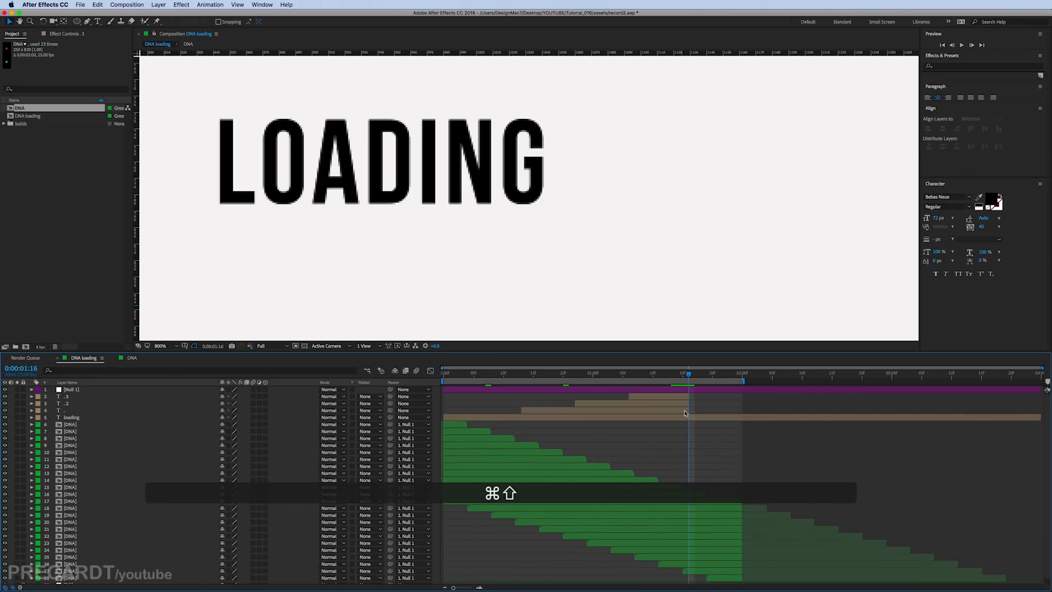
Step: Set the label color of the three dot layers to White
{"action": "left_click", "coordinate": [662, 396]}
{"action": "left_click", "coordinate": [650, 410], "text": "shift"}
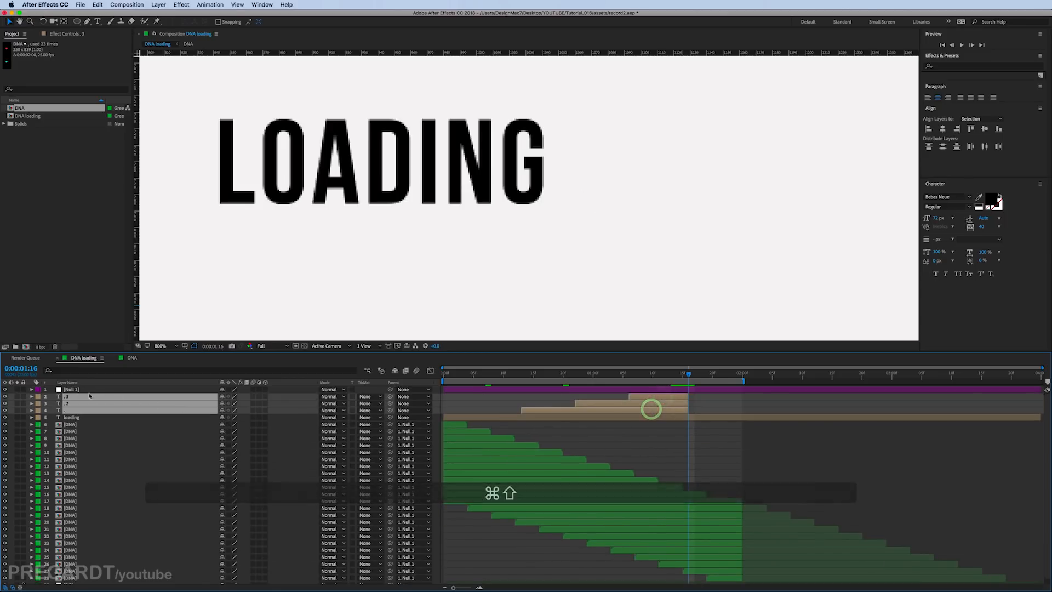
{"action": "left_click", "coordinate": [38, 396]}
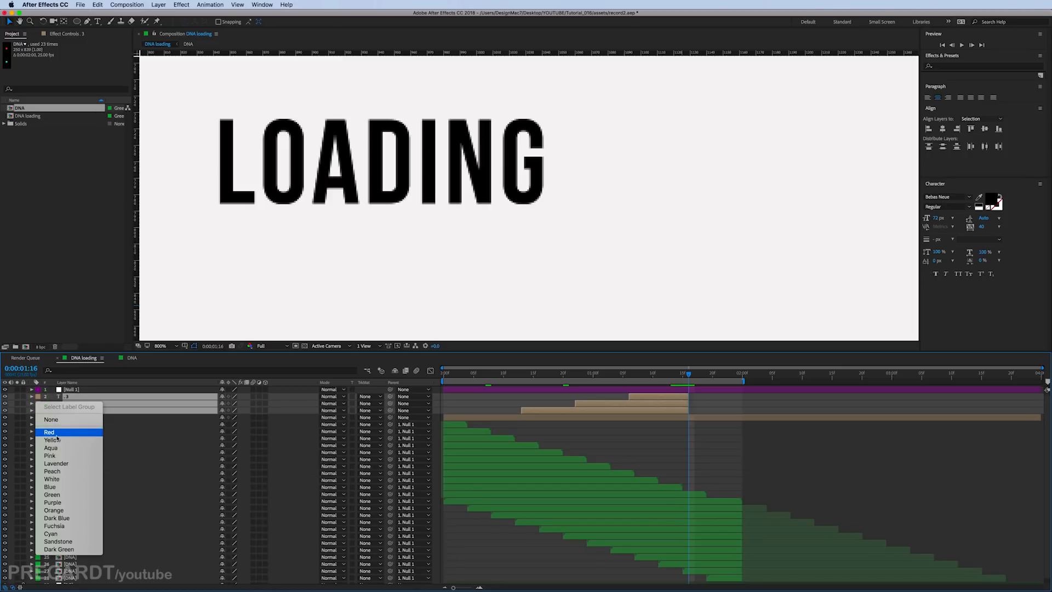
{"action": "left_click", "coordinate": [65, 479]}
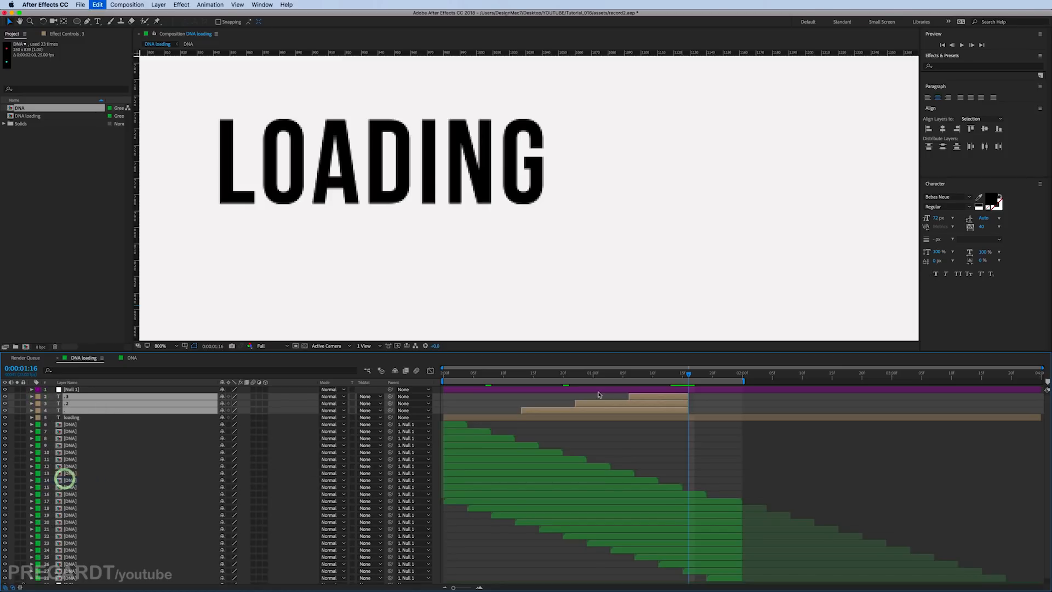
Step: Shift the three dot layers about 2 frames earlier and preview the whole loading animation
{"action": "scroll", "coordinate": [568, 275], "scroll_direction": "down", "scroll_amount": 1}
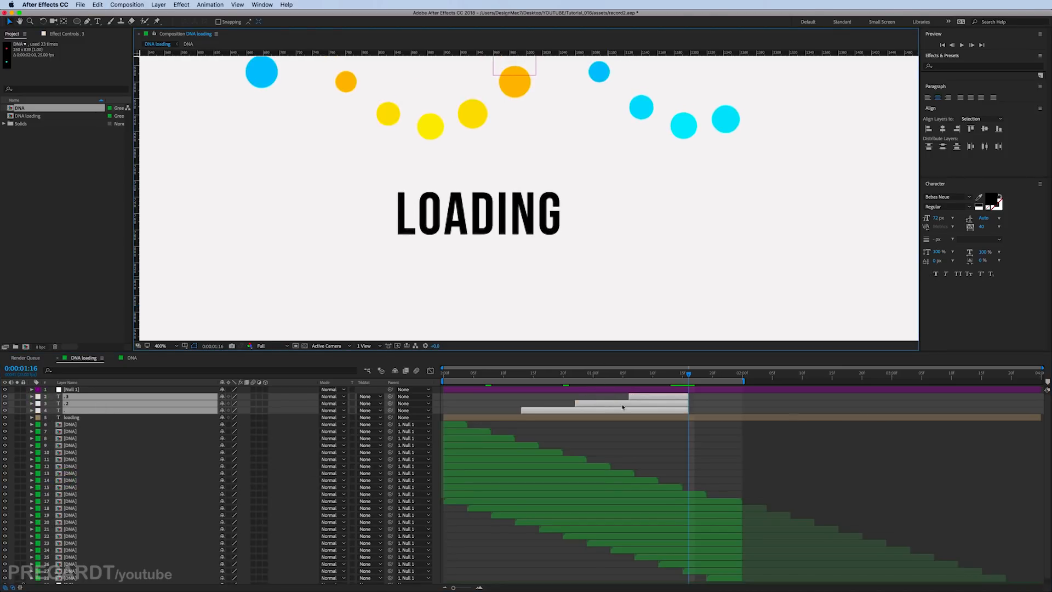
{"action": "left_click_drag", "start_coordinate": [622, 407], "coordinate": [608, 405]}
{"action": "left_click", "coordinate": [544, 400]}
{"action": "scroll", "coordinate": [572, 266], "scroll_direction": "down", "scroll_amount": 1}
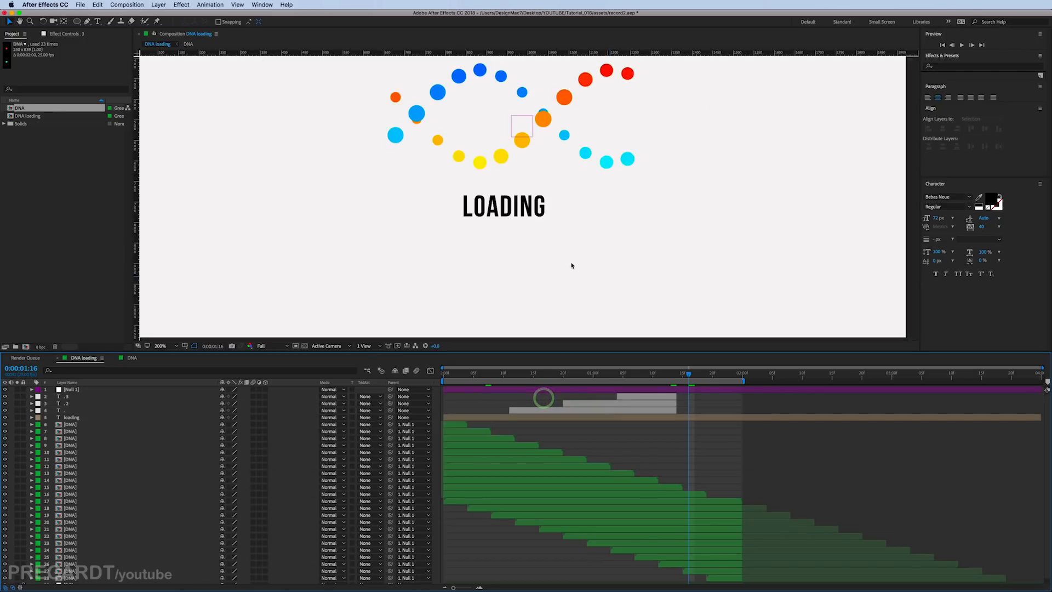
{"action": "scroll", "coordinate": [591, 215], "scroll_direction": "down", "scroll_amount": 1}
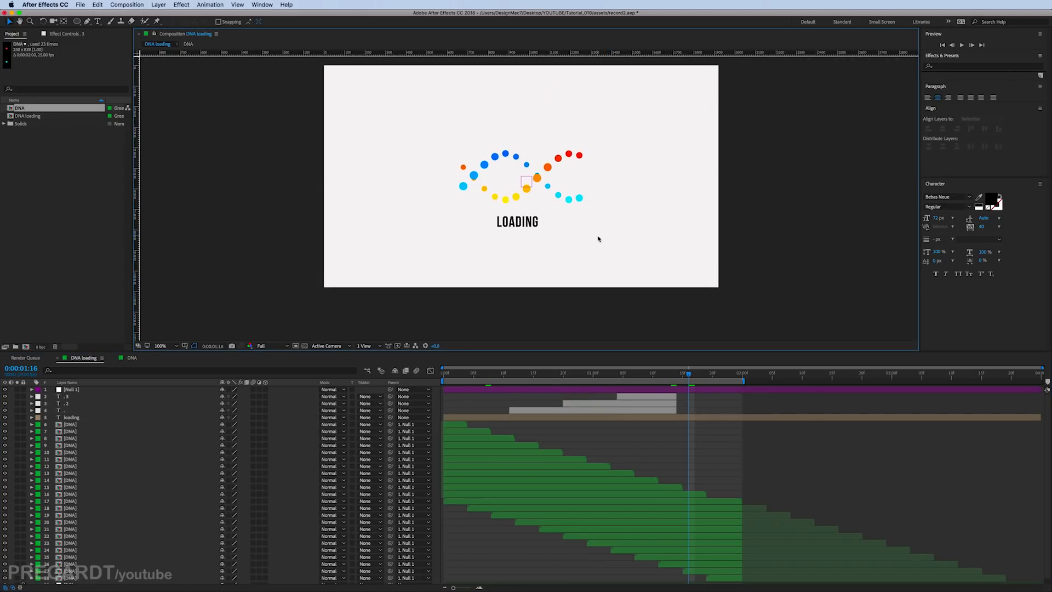
{"action": "key", "text": "0"}
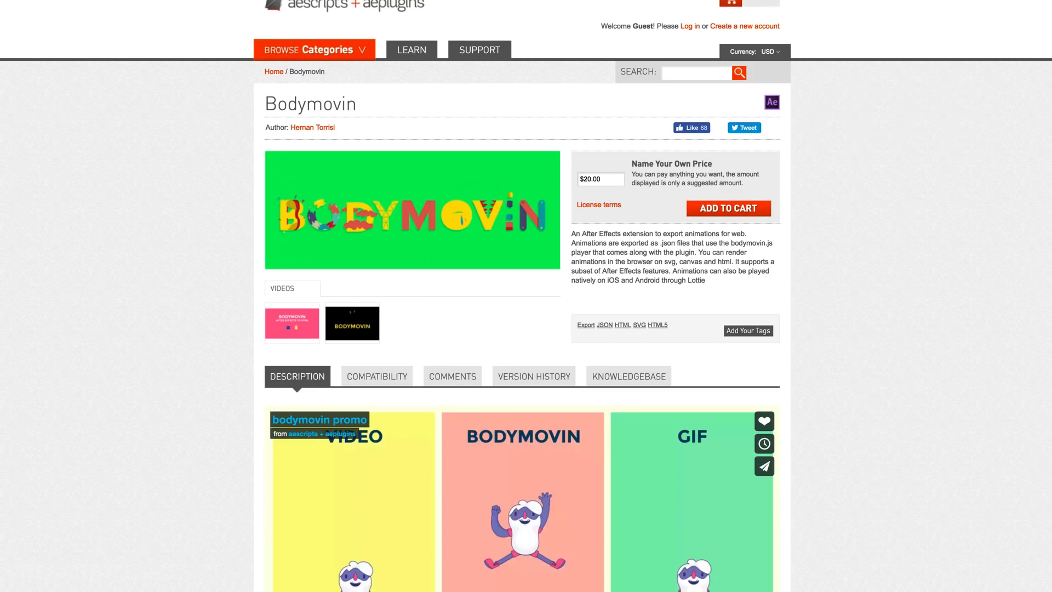
Step: Switch to the browser and read through the Bodymovin extension's product page on aescripts + aeplugins
{"action": "scroll", "coordinate": [526, 296], "scroll_direction": "down", "scroll_amount": 3}
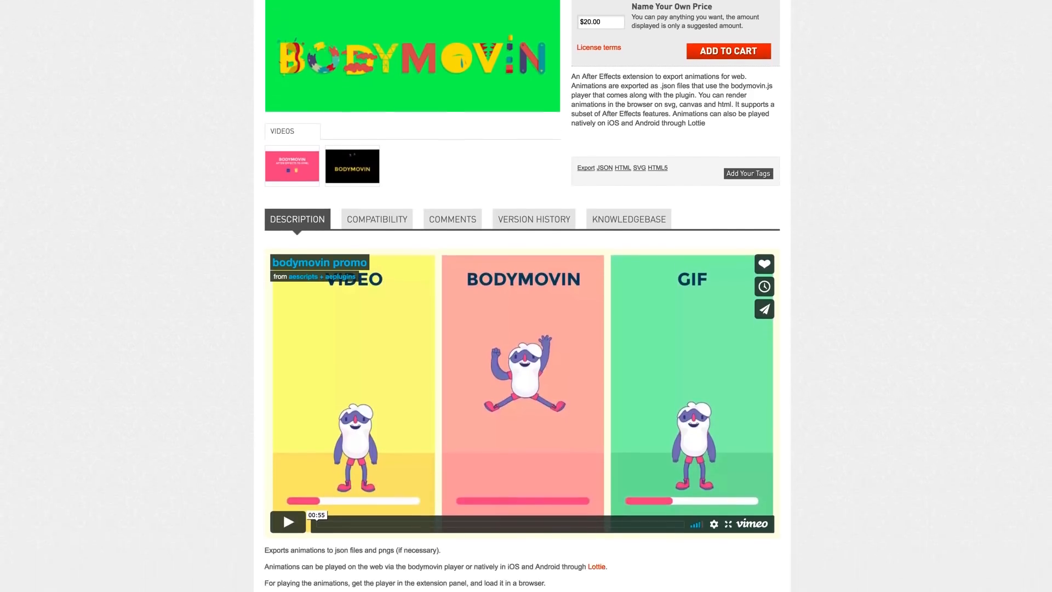
{"action": "scroll", "coordinate": [525, 296], "scroll_direction": "down", "scroll_amount": 12}
{"action": "scroll", "coordinate": [526, 296], "scroll_direction": "down", "scroll_amount": 2}
{"action": "scroll", "coordinate": [525, 296], "scroll_direction": "up", "scroll_amount": 15}
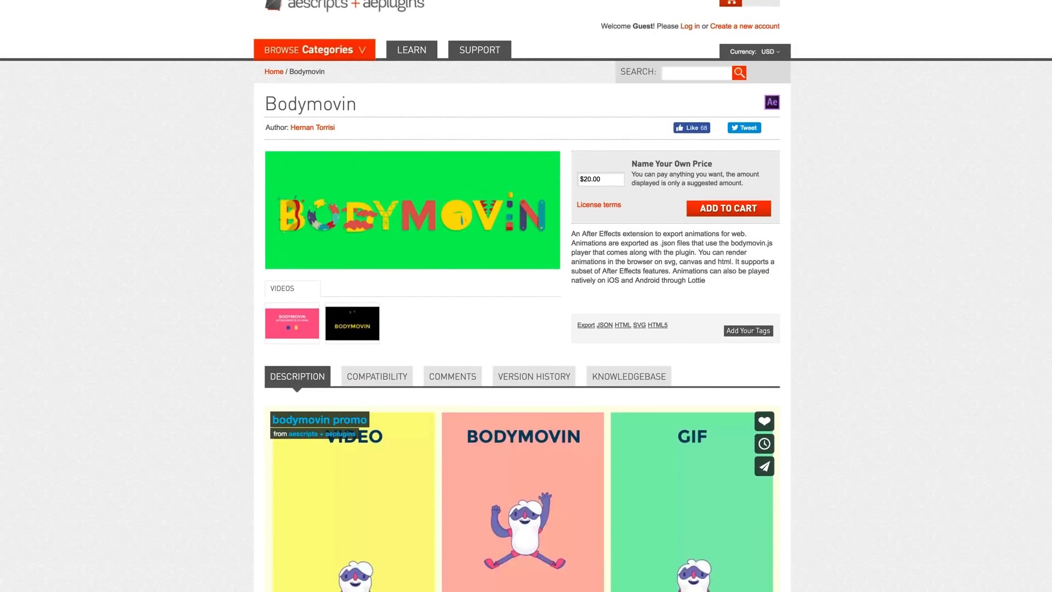